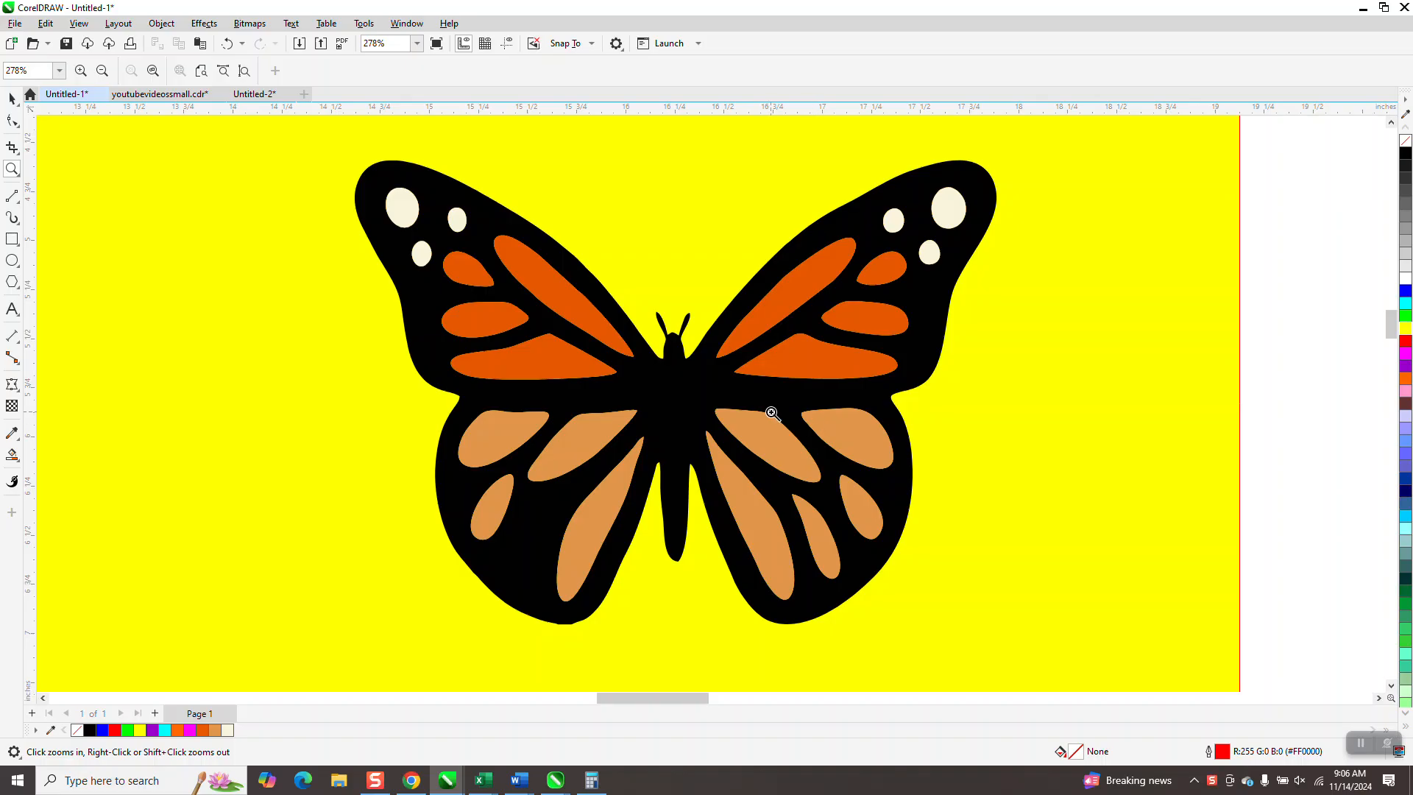
- Switch to Chrome and run a Google search for "clipart butterfly" in the empty new tab
scroll(716, 379, "down", 2)
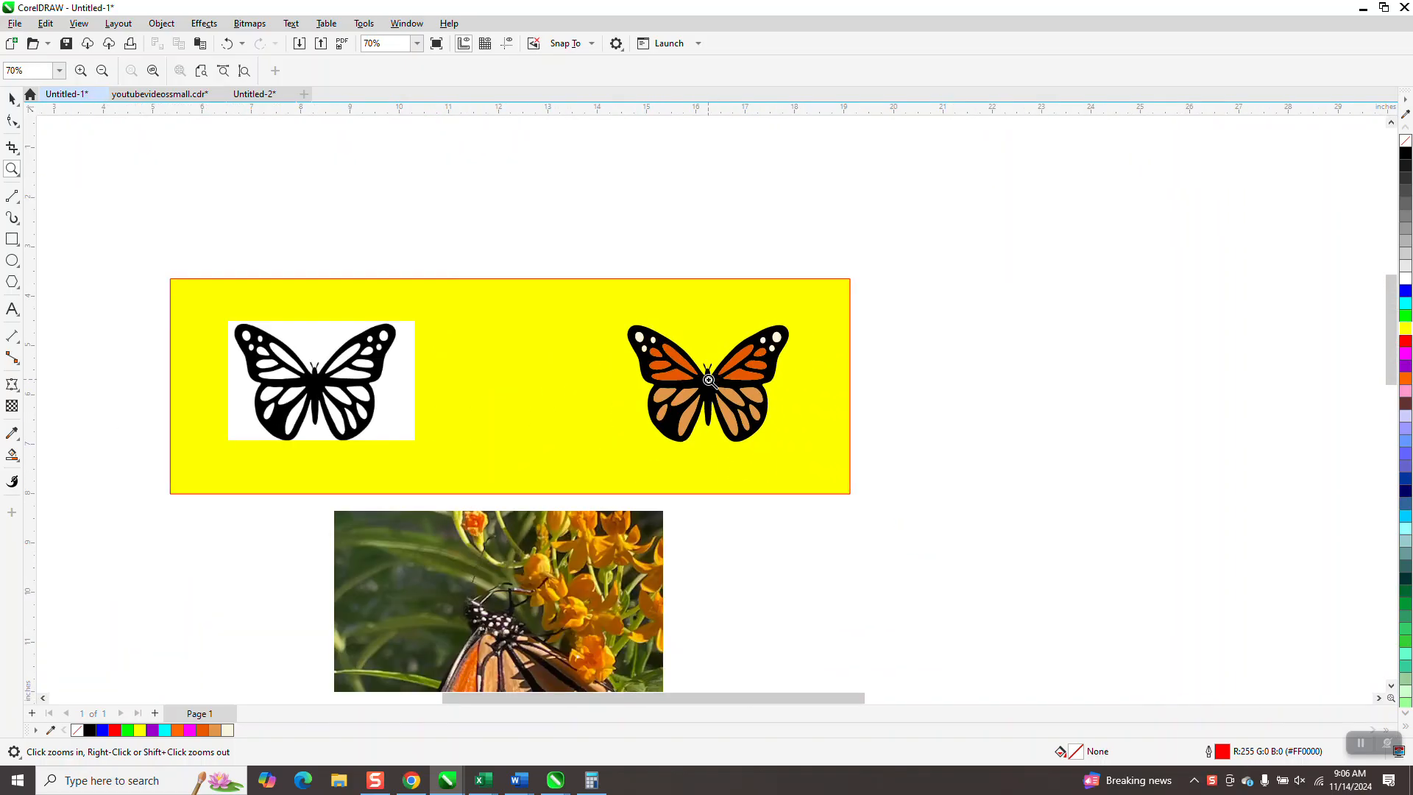
scroll(709, 378, "down", 1)
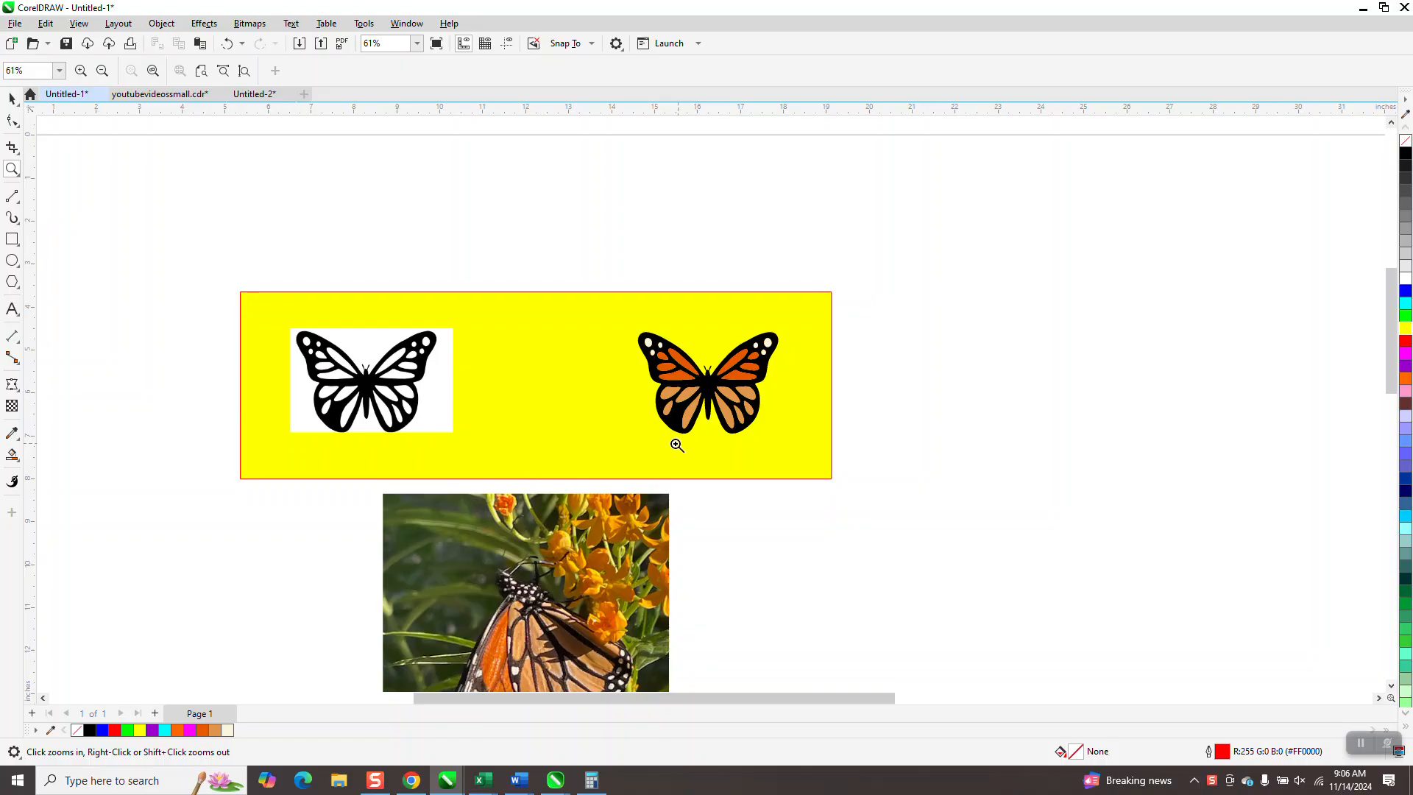
left_click(412, 779)
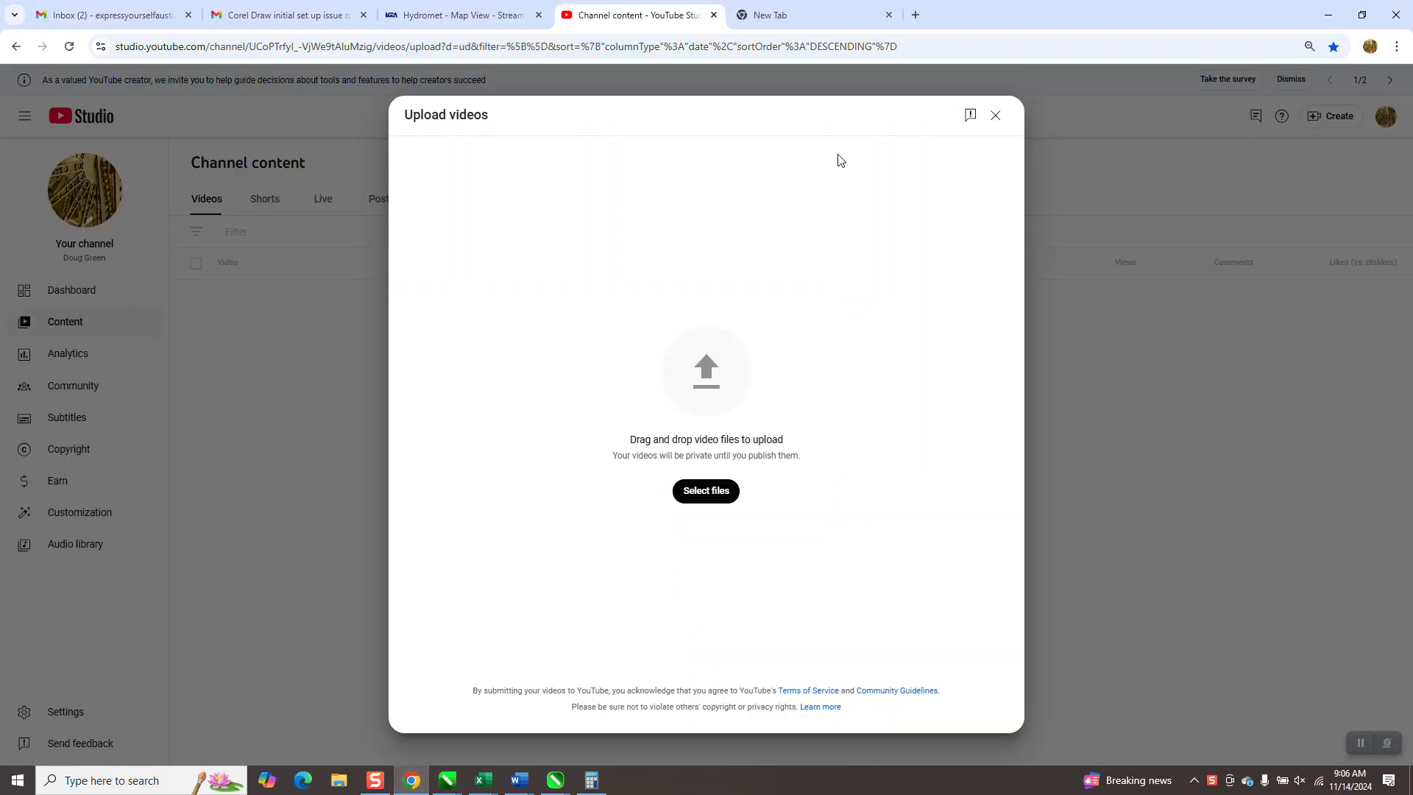
left_click(784, 16)
left_click(604, 296)
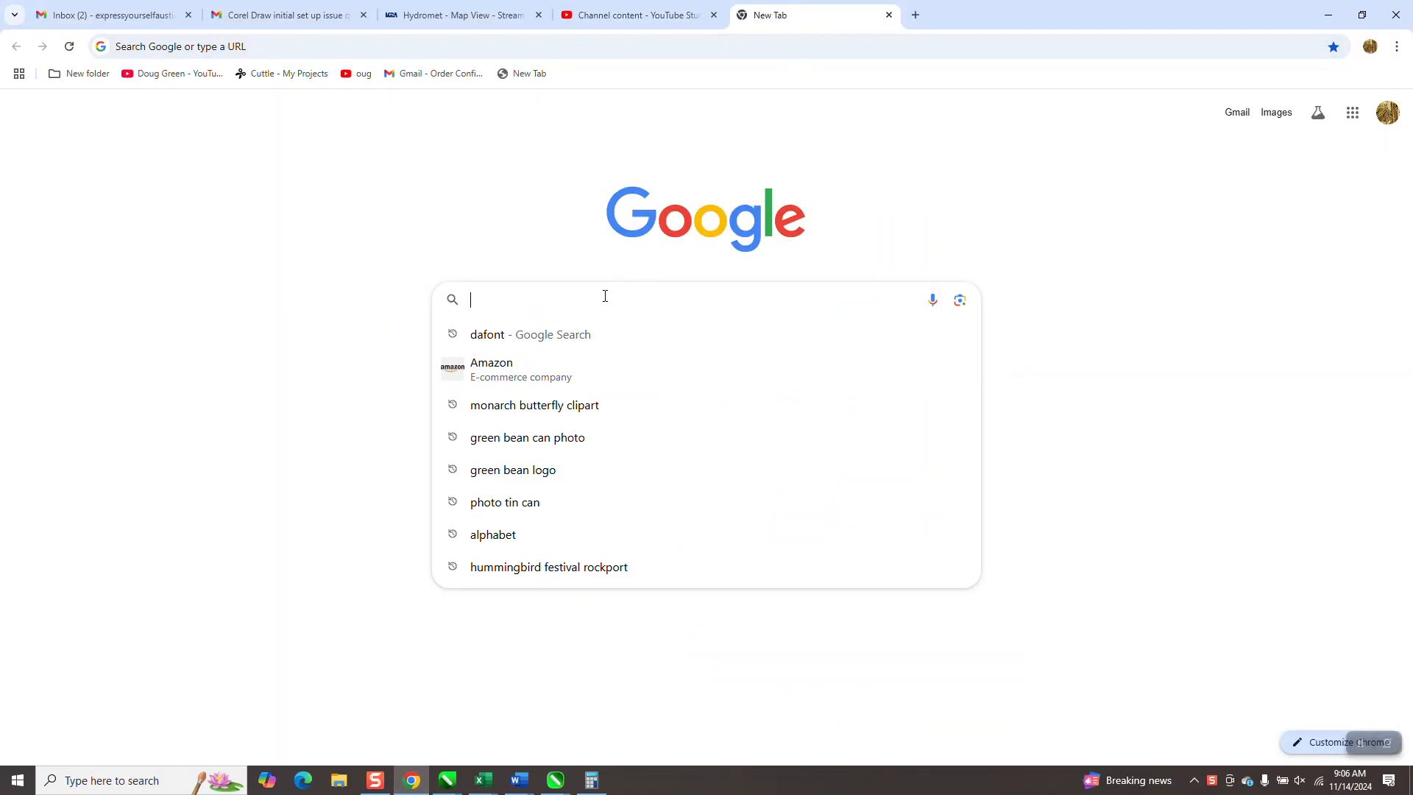
type("clio")
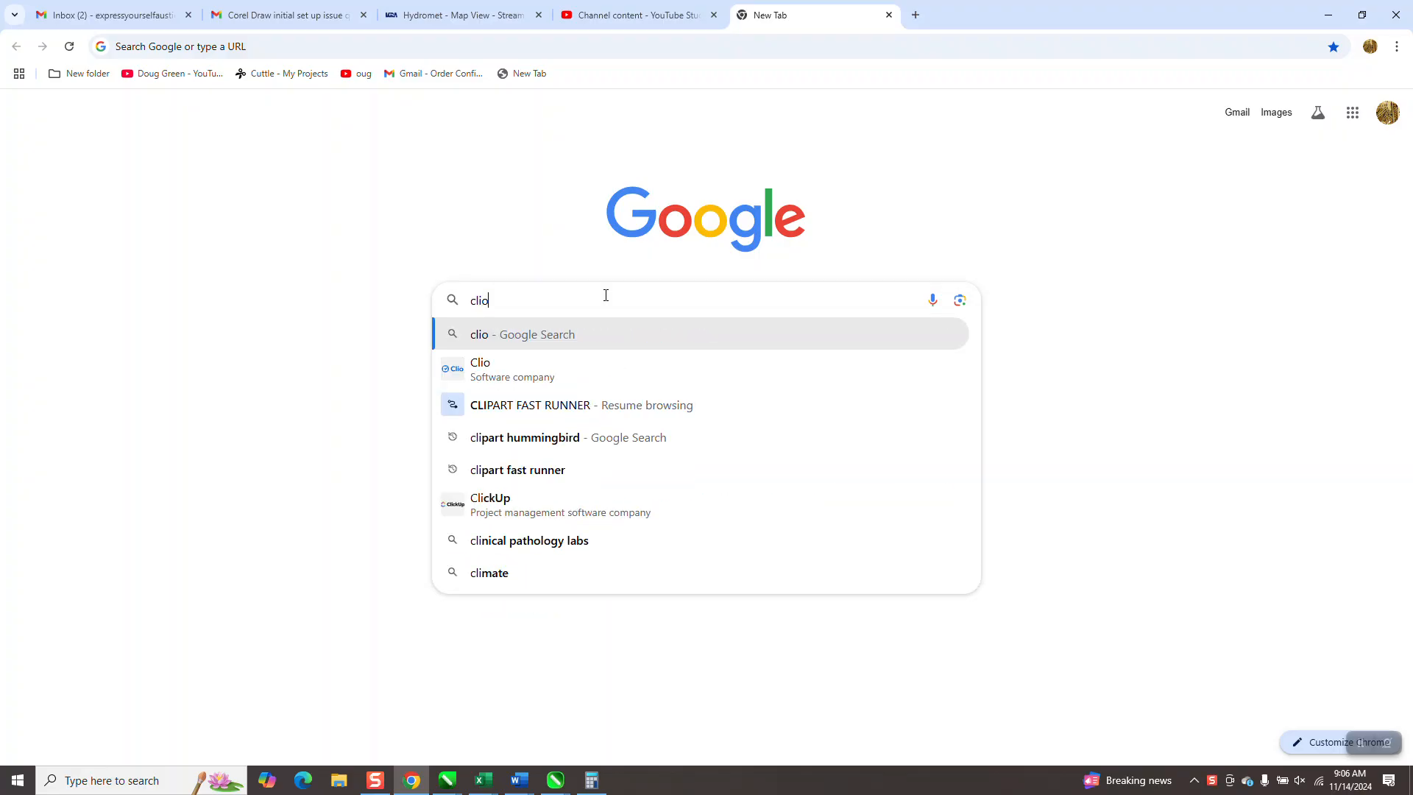
type("as")
key("BackSpace")
key("BackSpace")
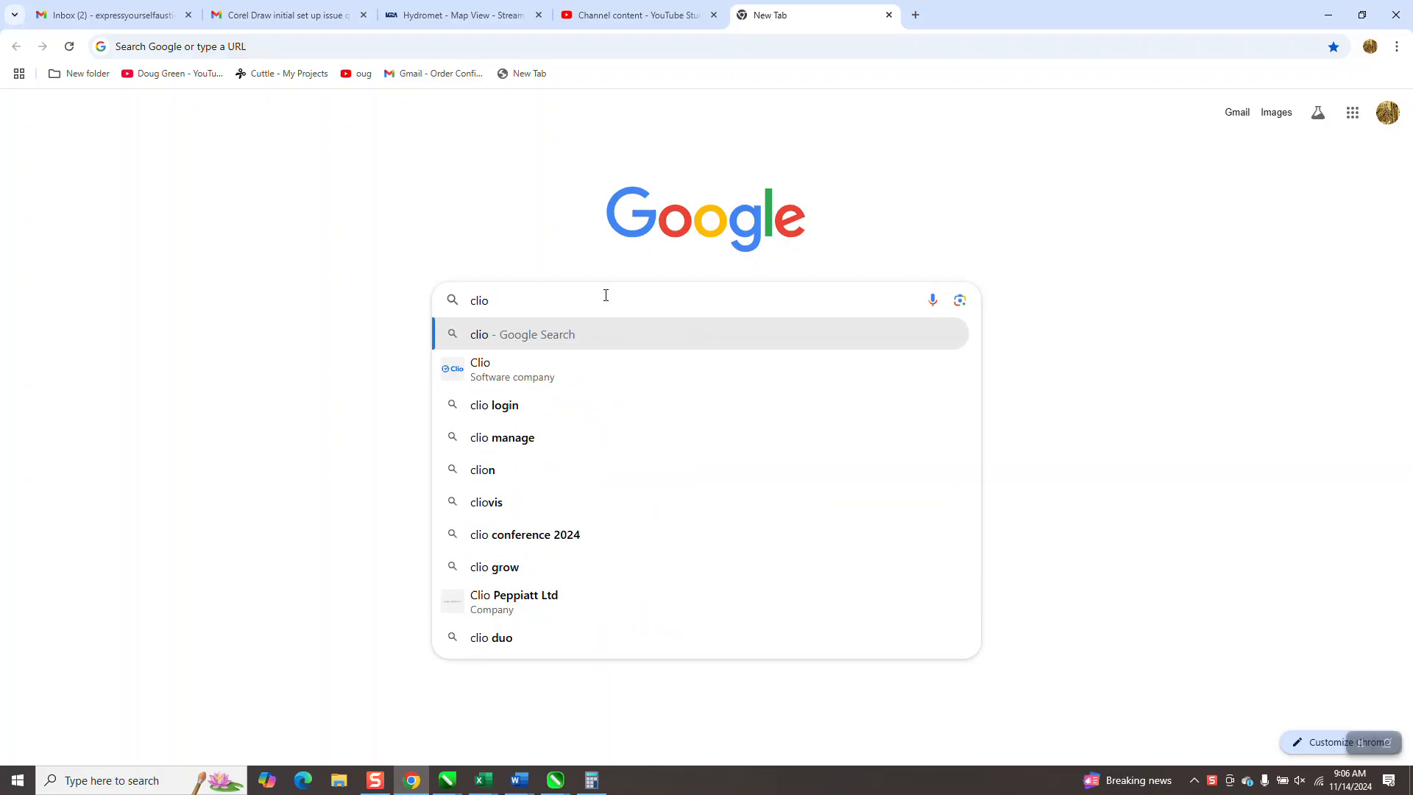
key("BackSpace")
type("pa")
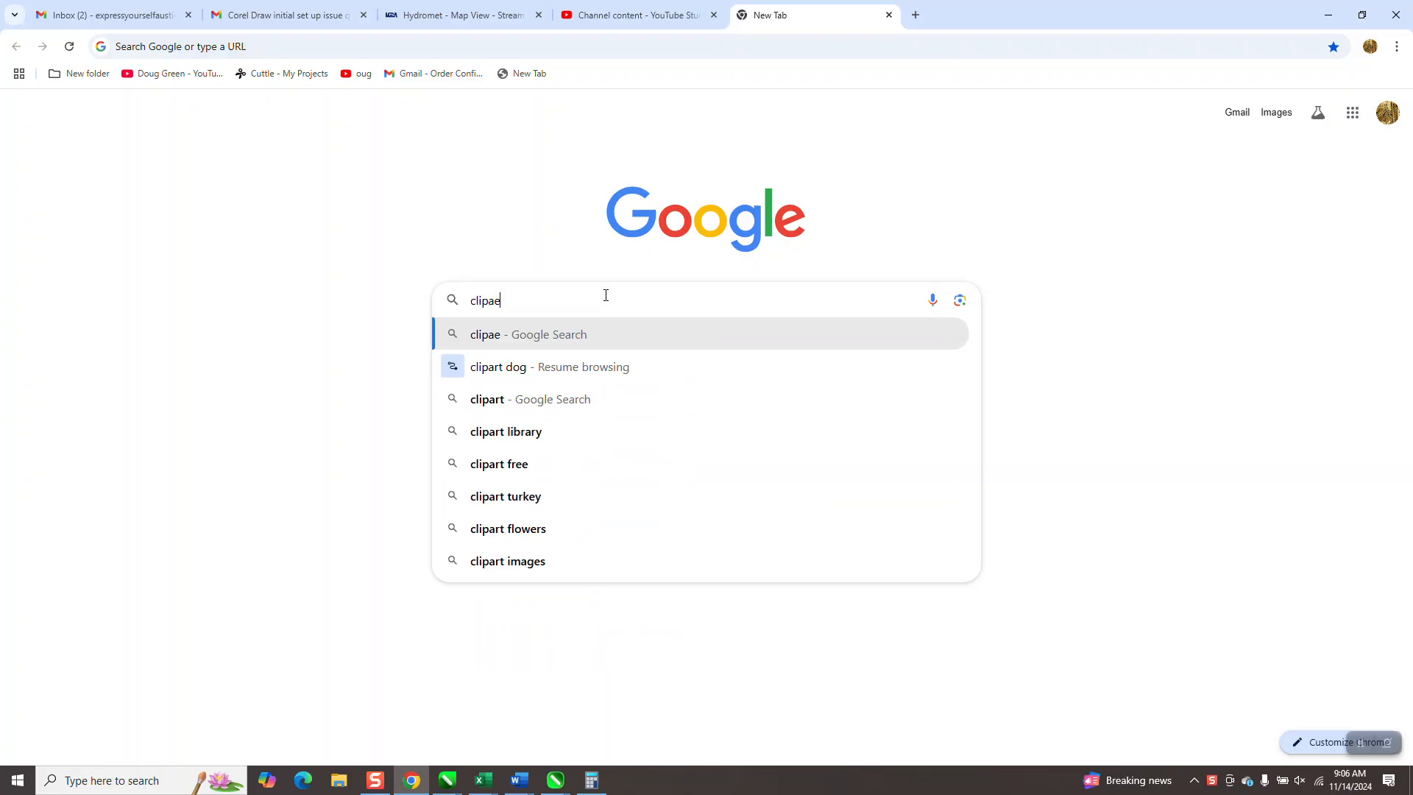
key("BackSpace")
type("art")
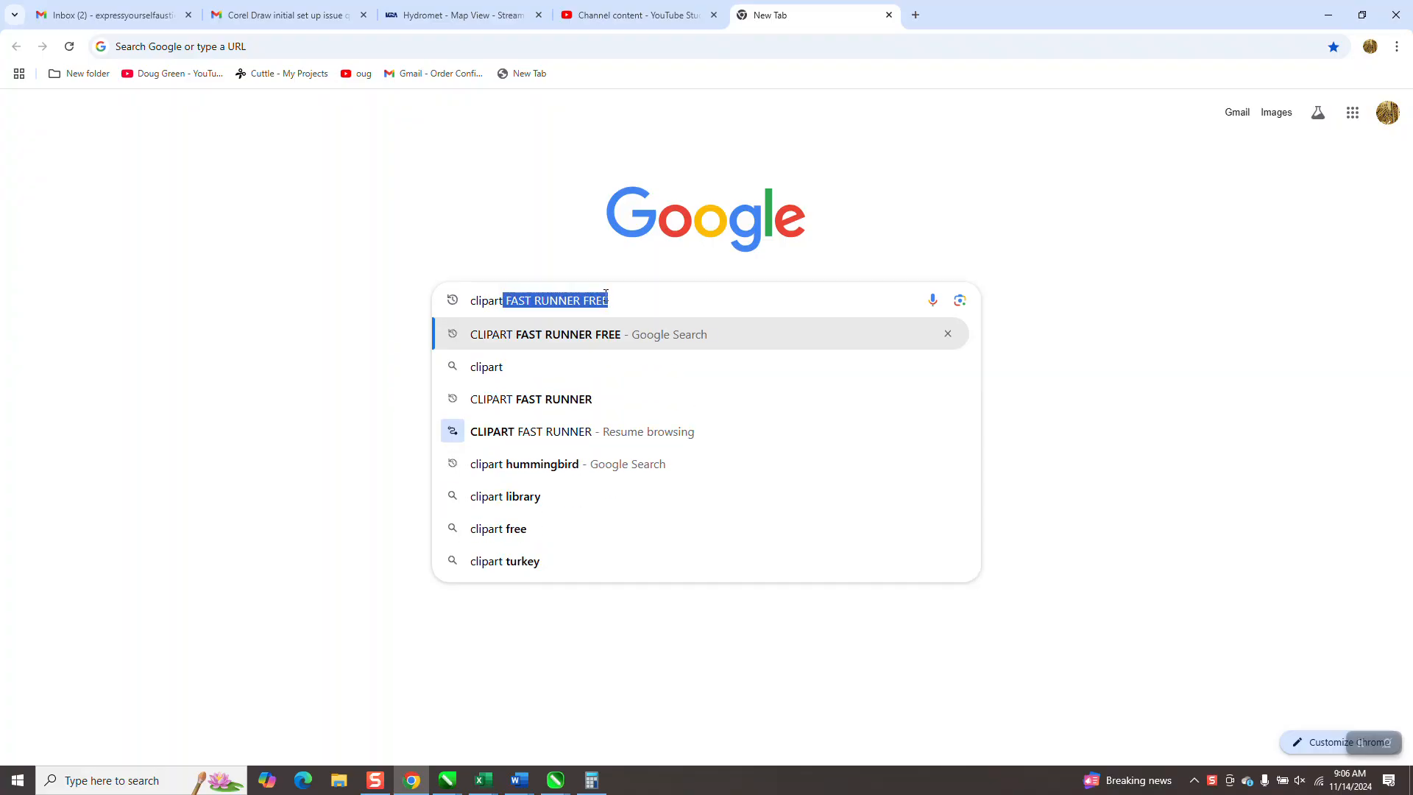
type(" bu")
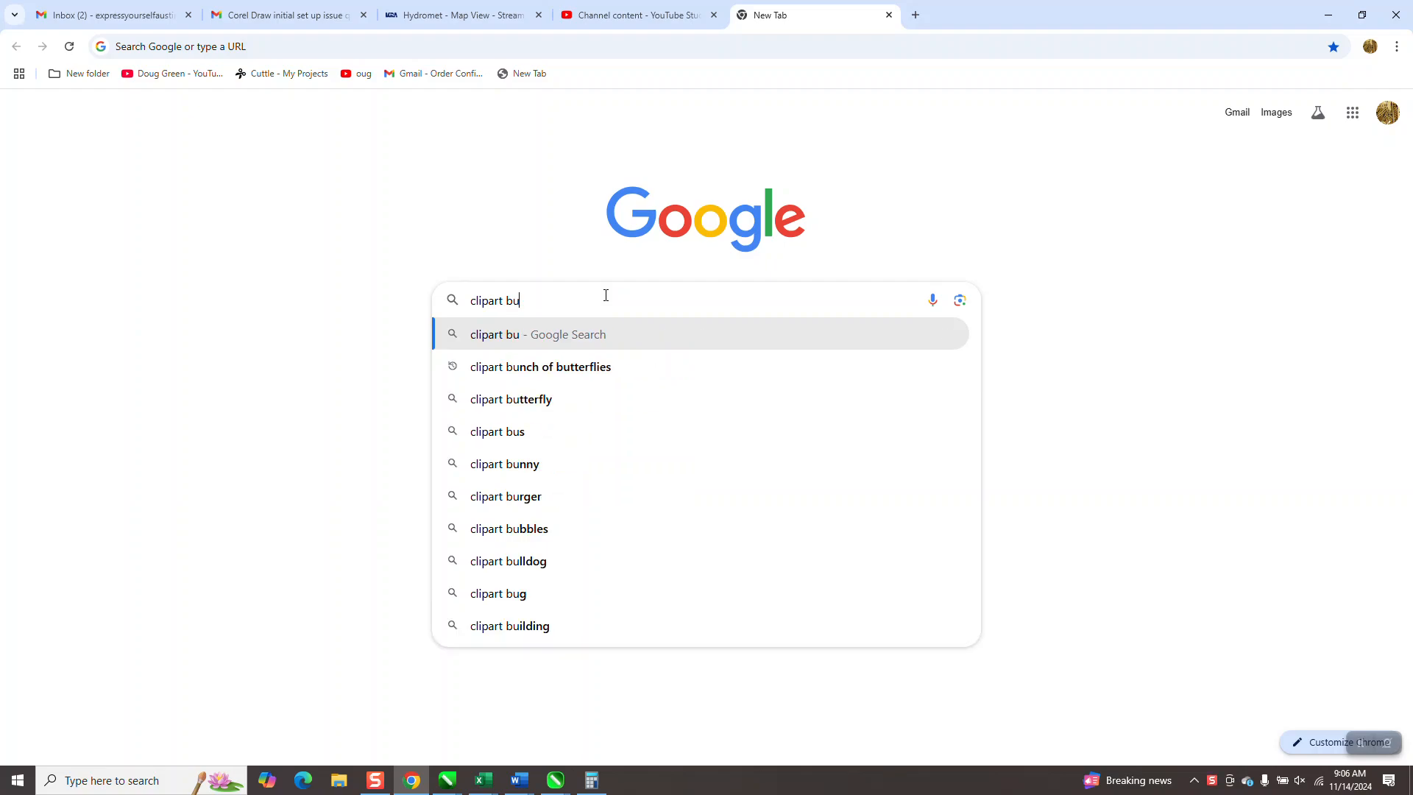
type("tterfly")
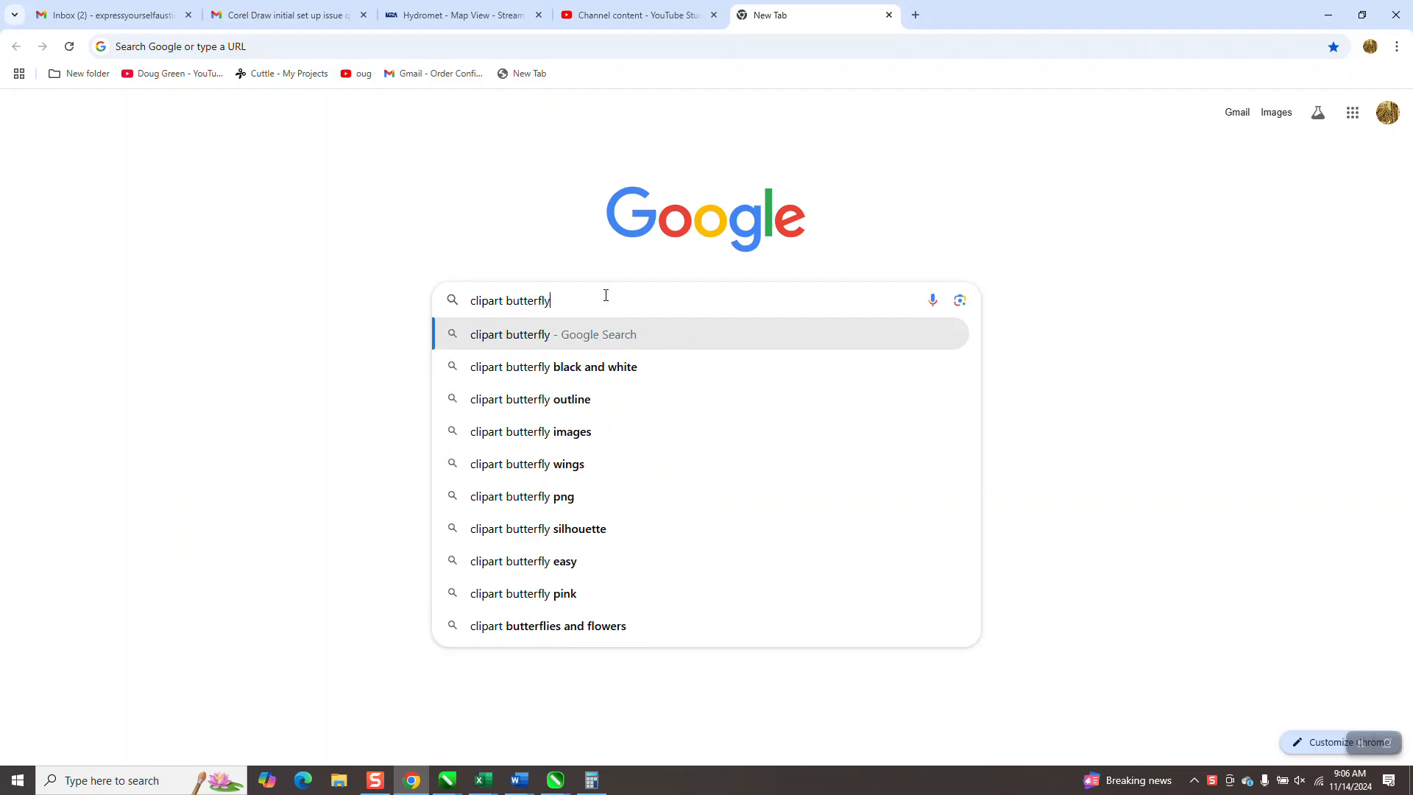
key("Return")
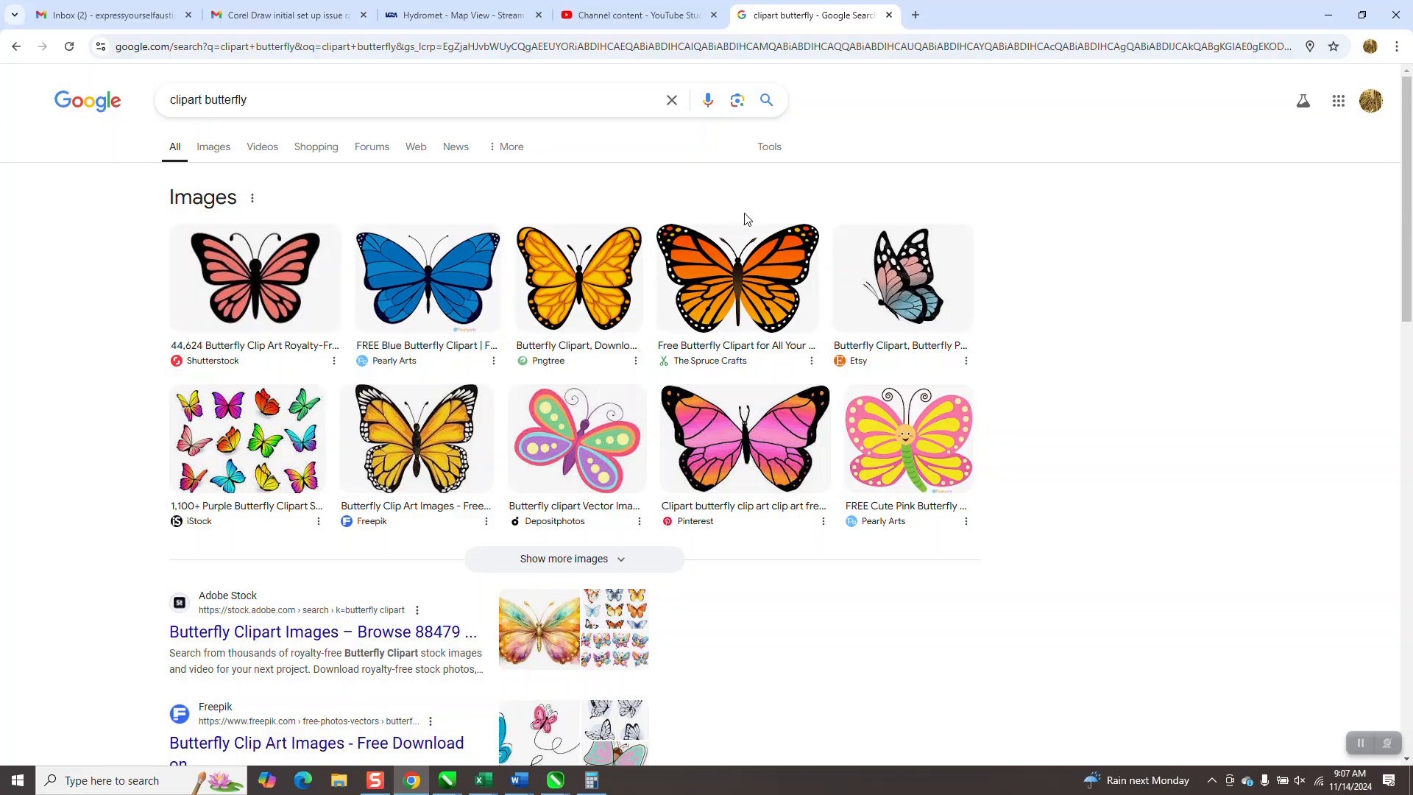
- Show the image results for the butterfly search and filter them to Large size
left_click(770, 151)
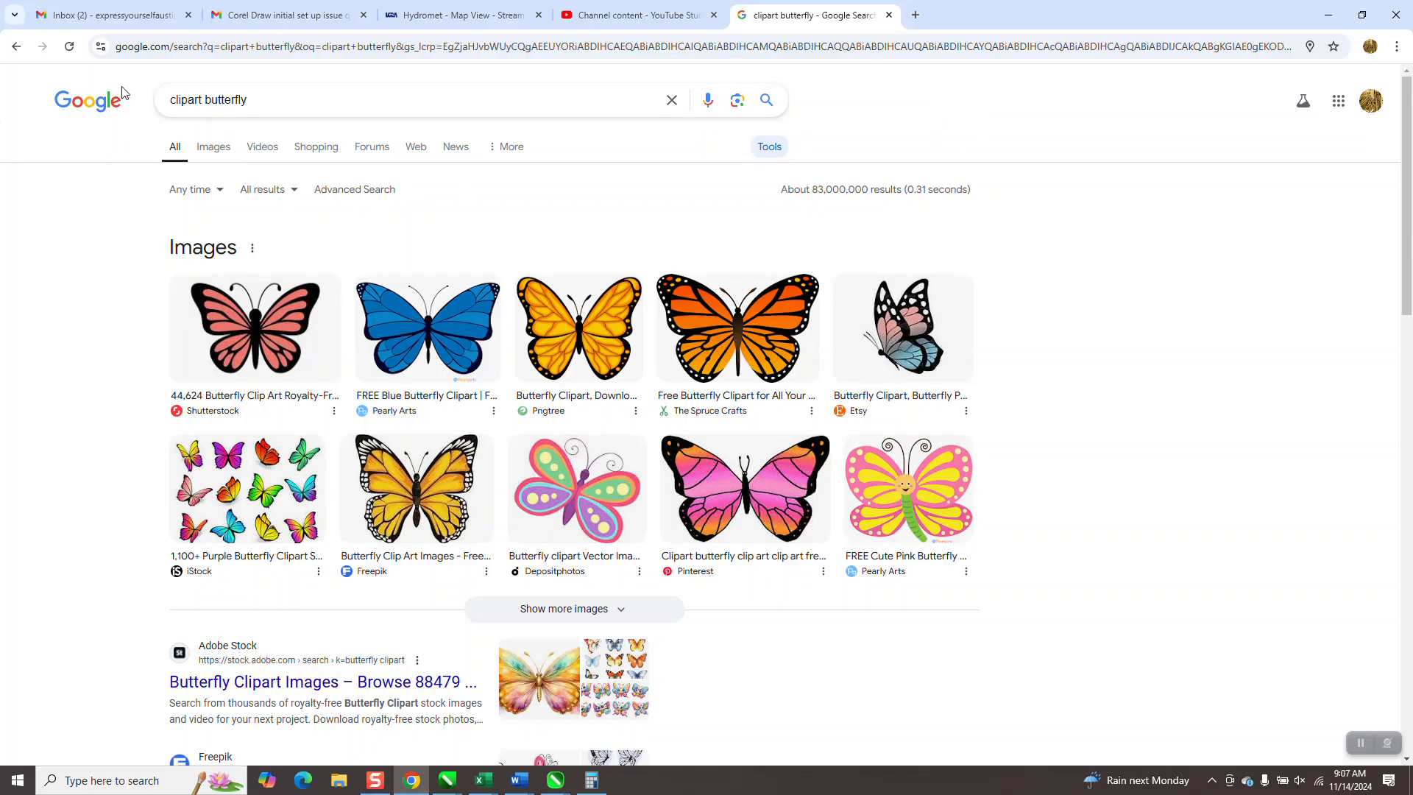
left_click(221, 151)
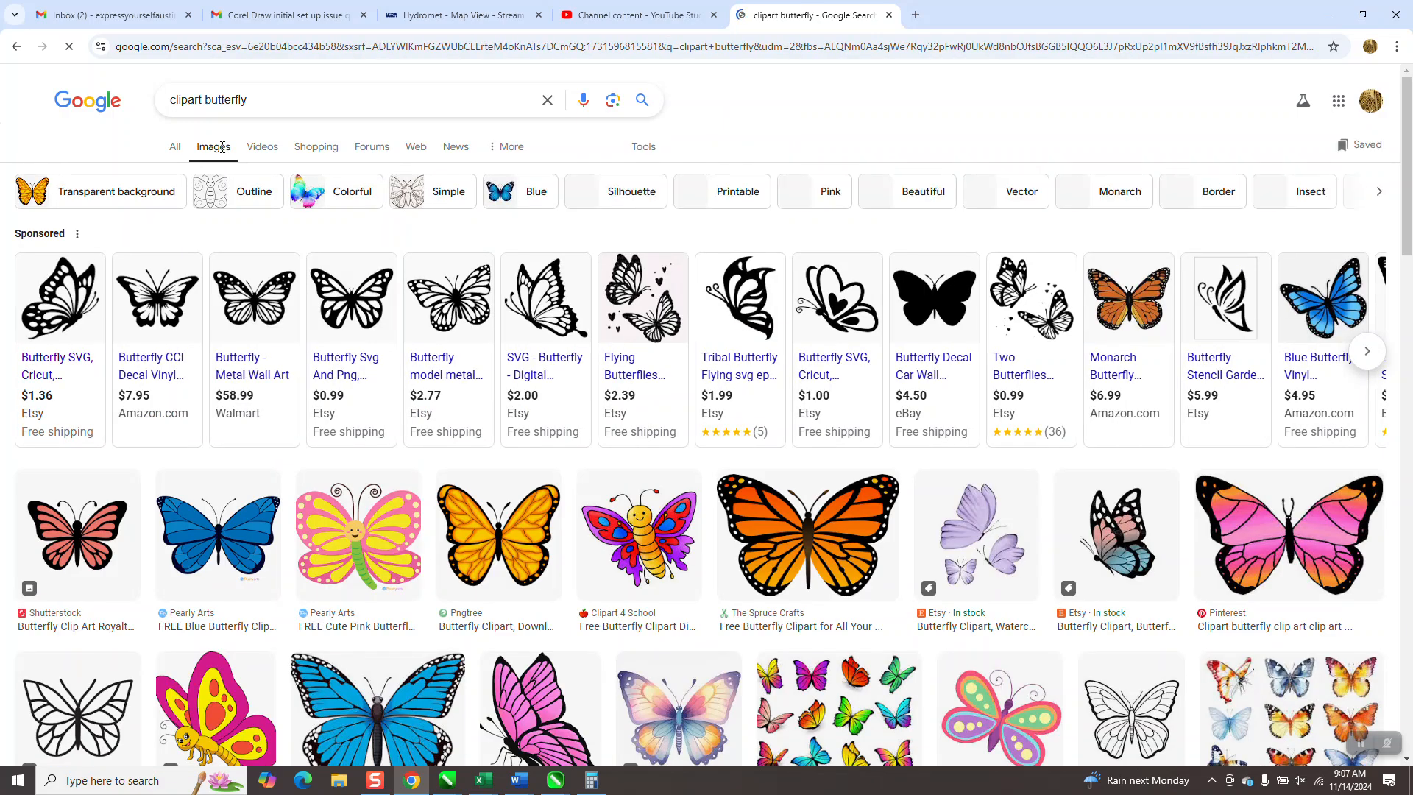
left_click(640, 151)
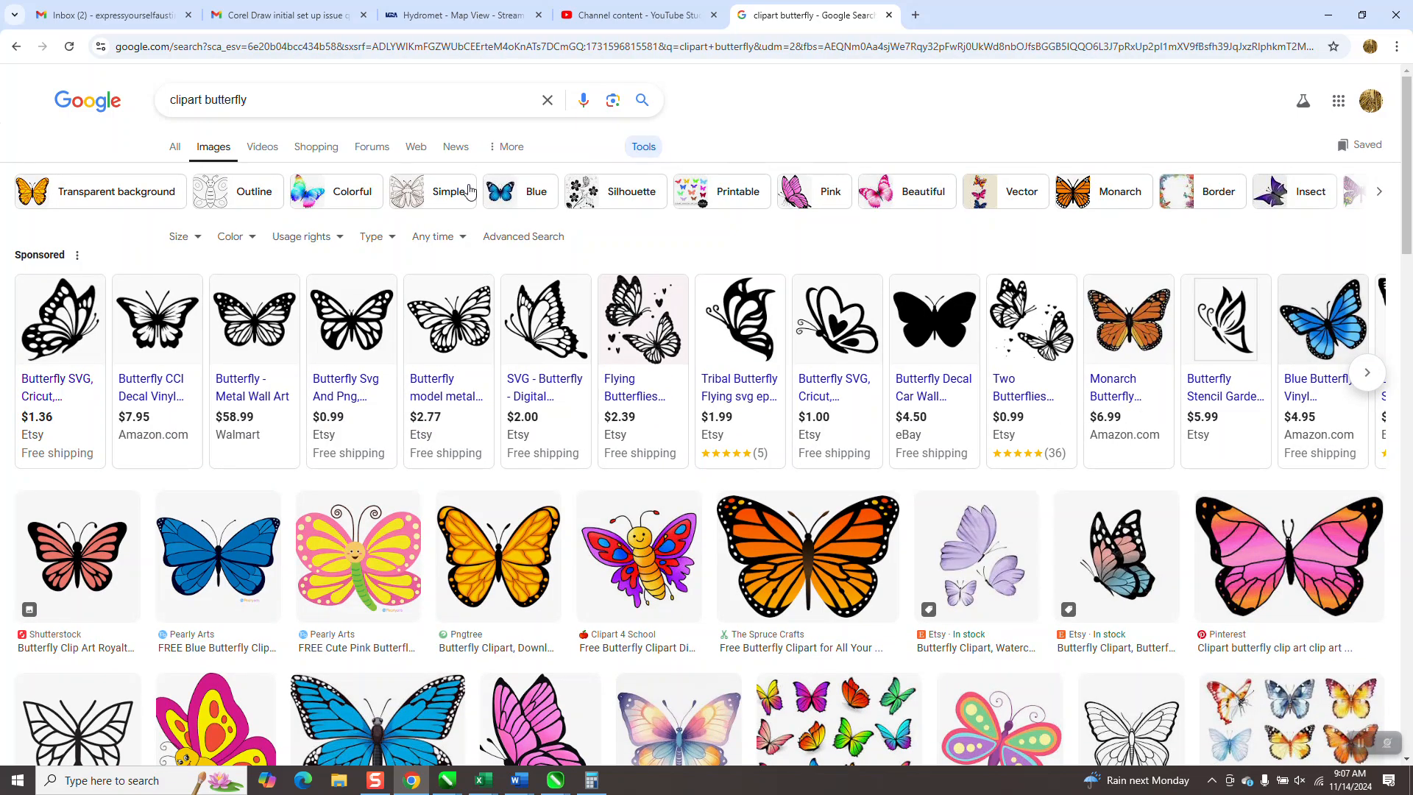
left_click(199, 242)
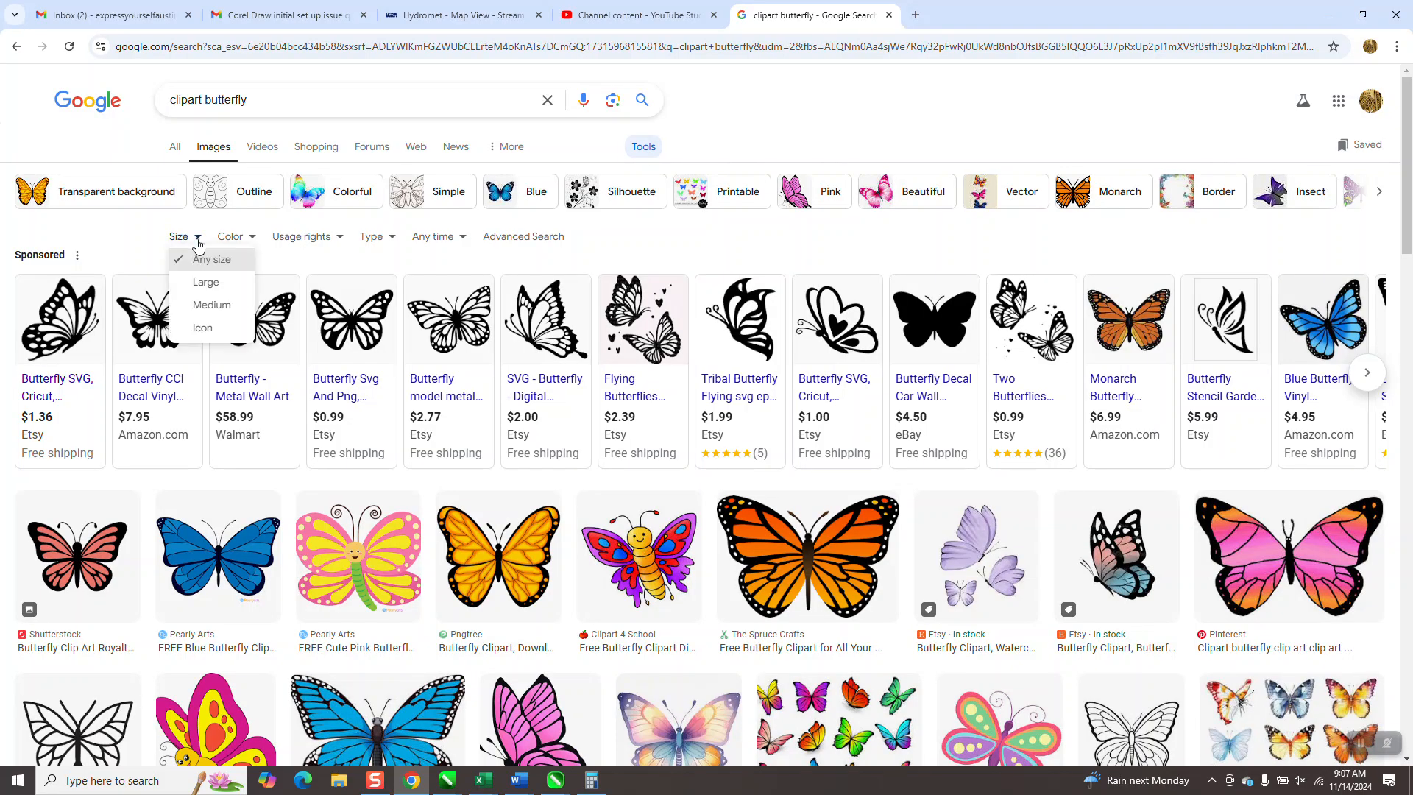
left_click(198, 286)
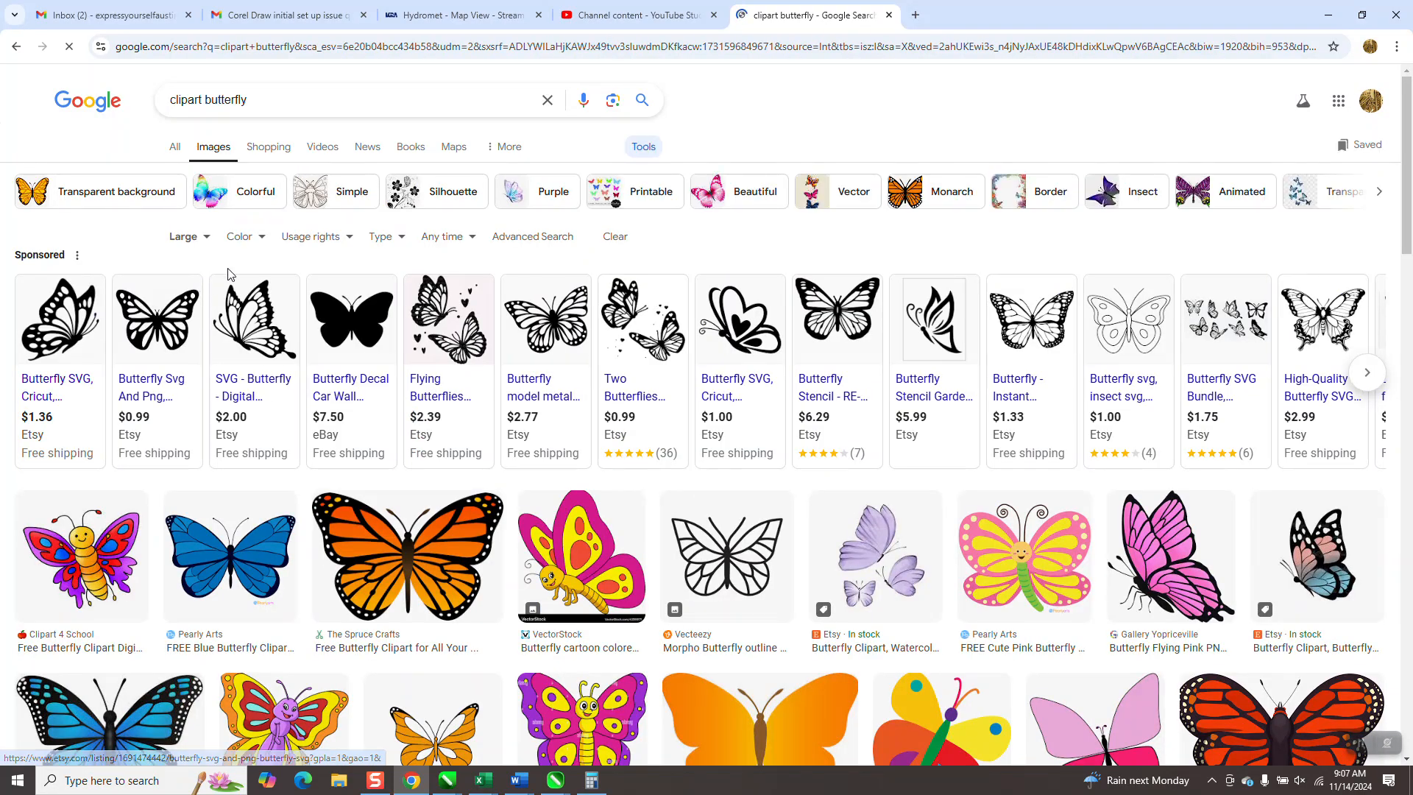
- Preview the orange monarch clipart from The Spruce Crafts and copy the image
left_click(263, 246)
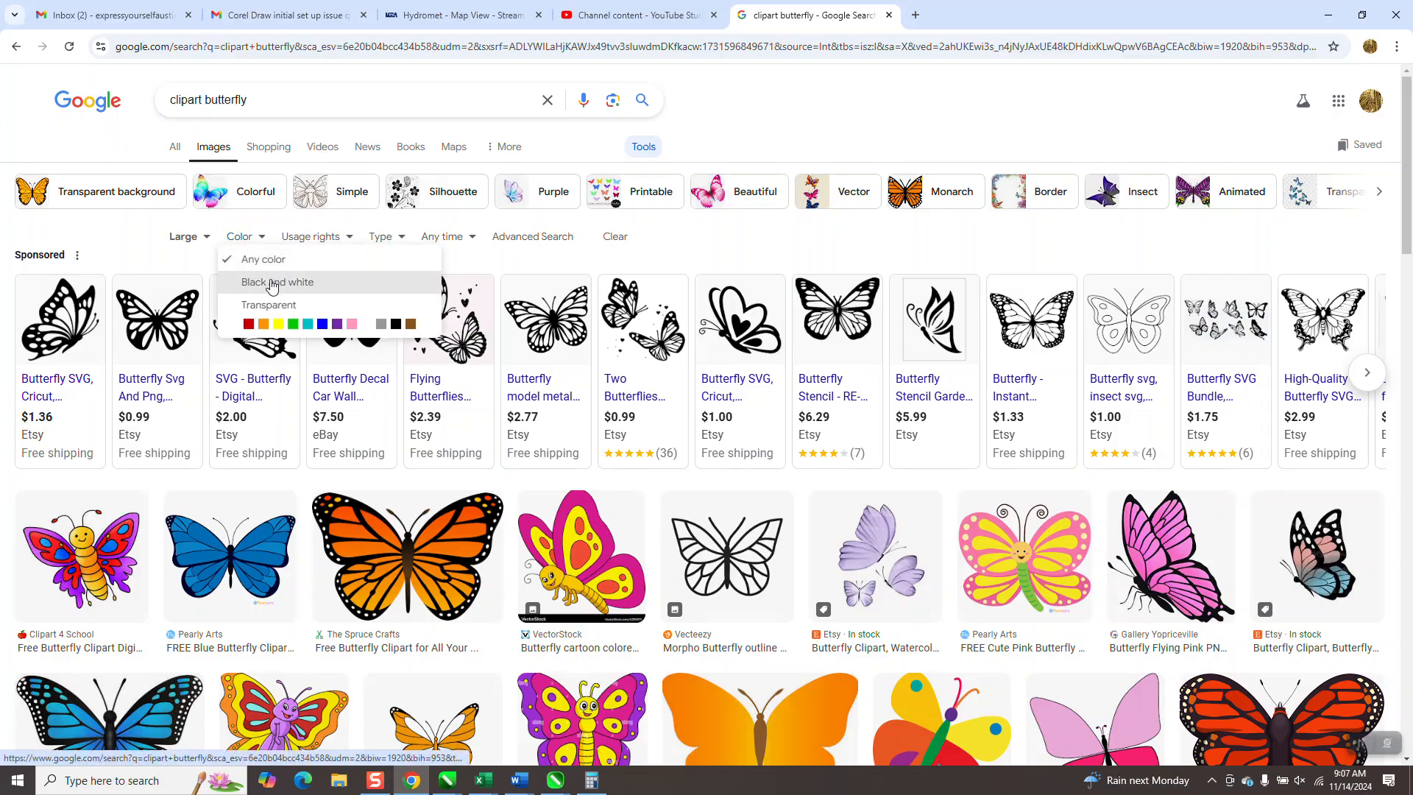
left_click(431, 553)
left_click(431, 551)
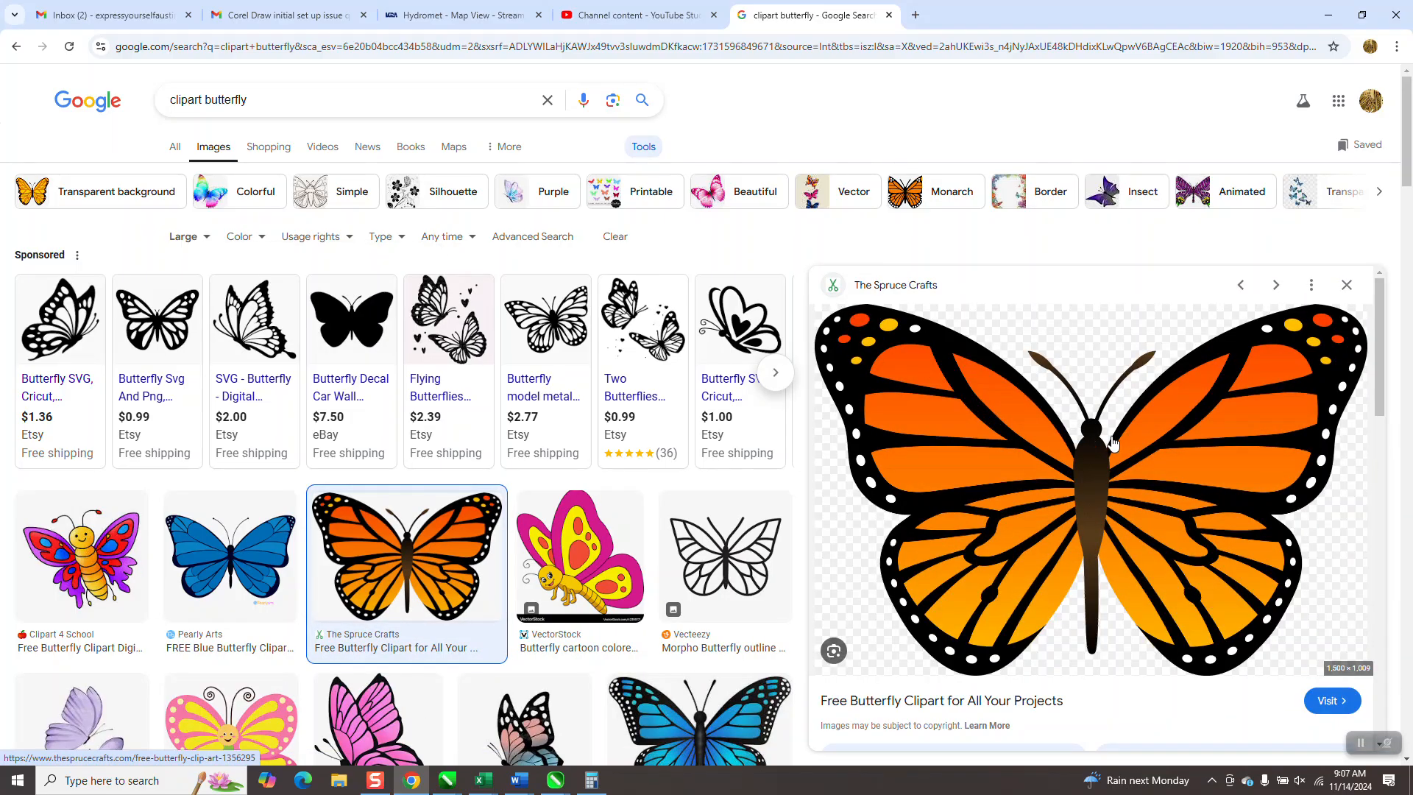
right_click(1185, 445)
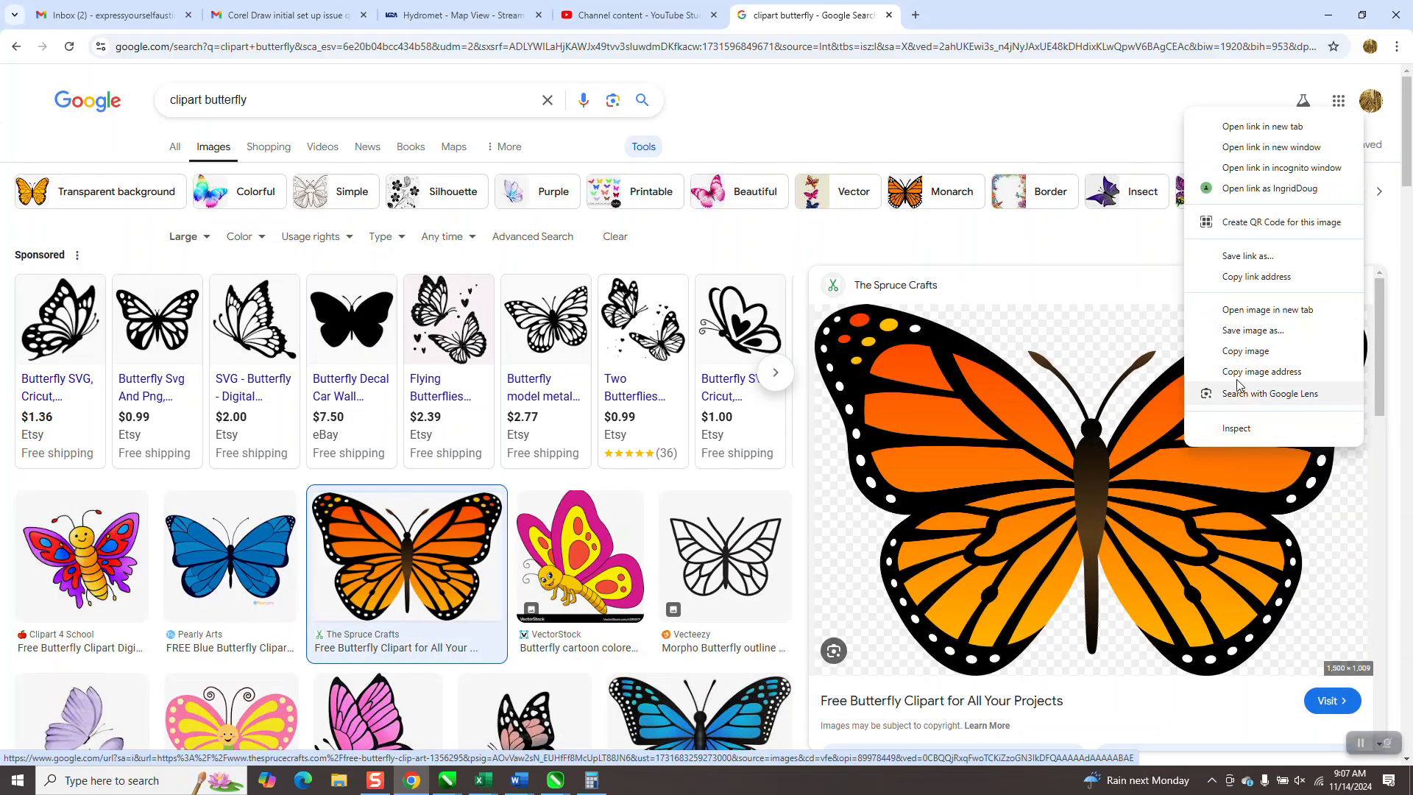
left_click(1242, 352)
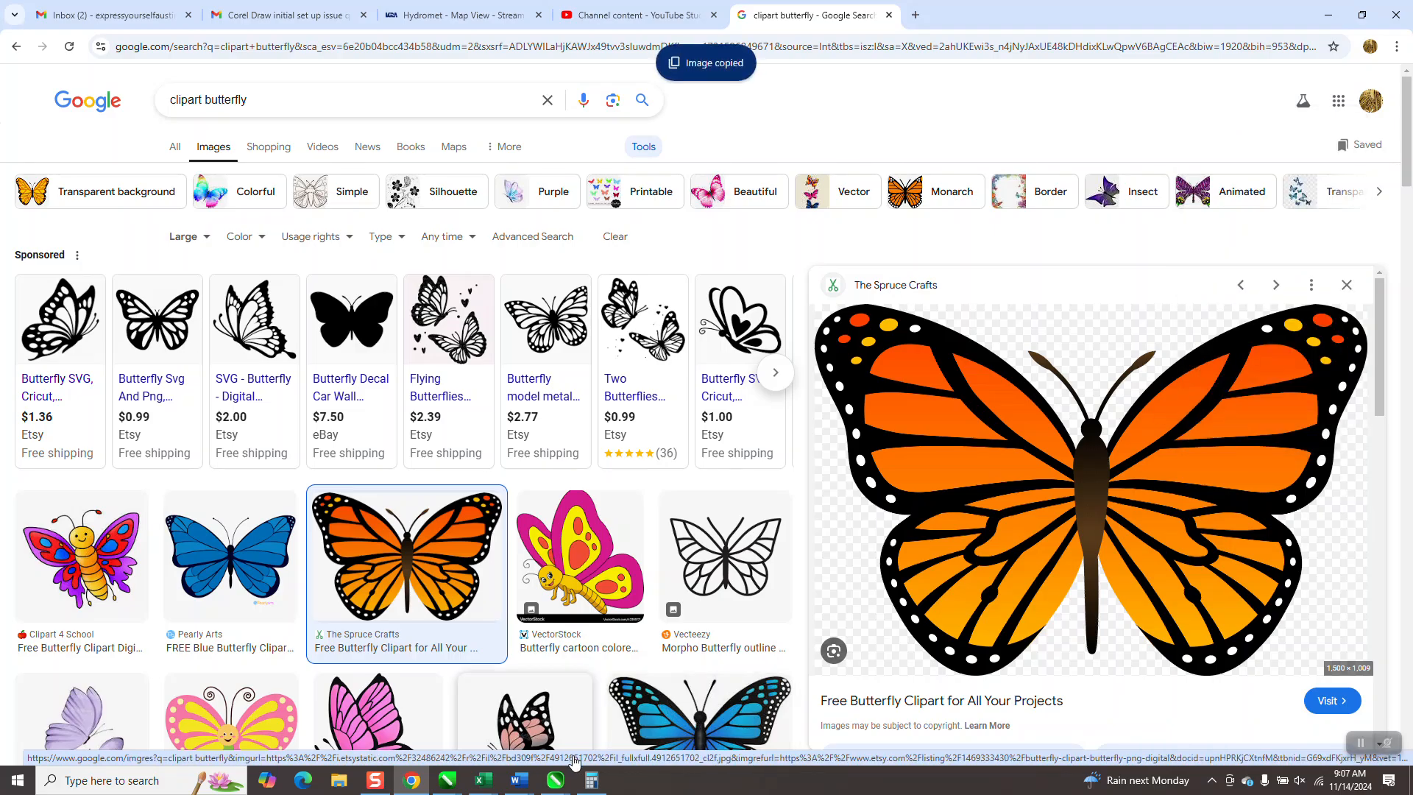
- Switch to the Untitled-1 drawing in CorelDRAW and paste the copied monarch image into the current view
left_click(449, 779)
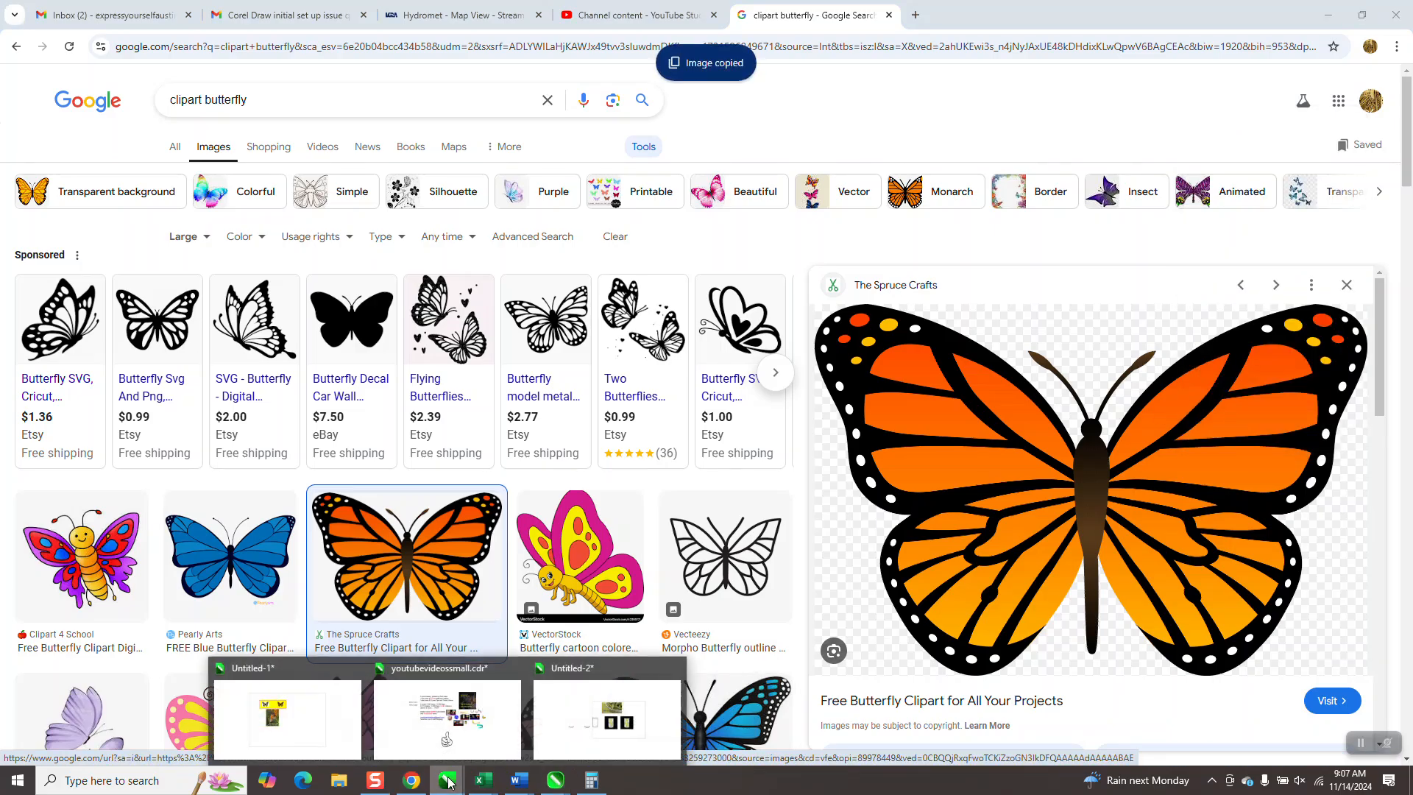
left_click(335, 714)
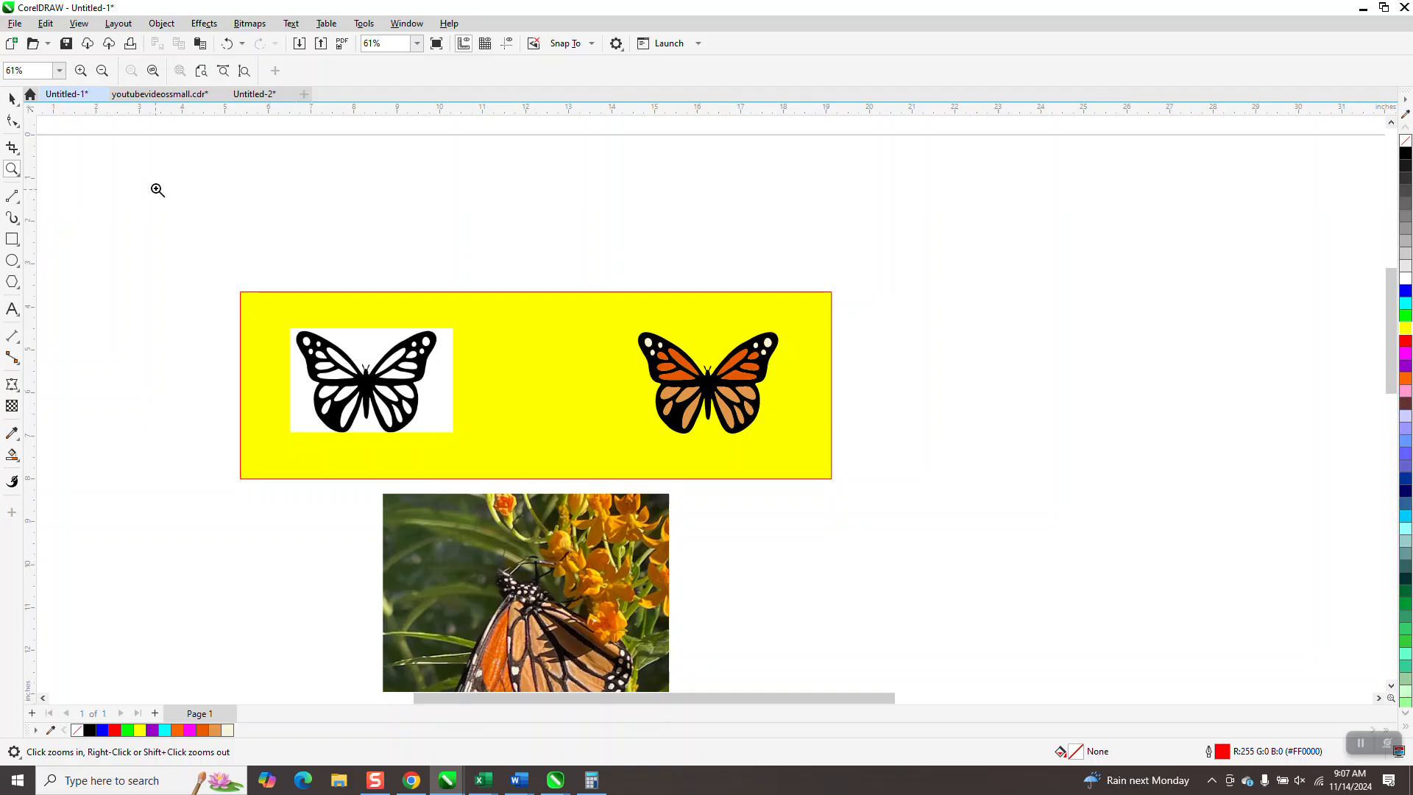
left_click(11, 98)
right_click(956, 349)
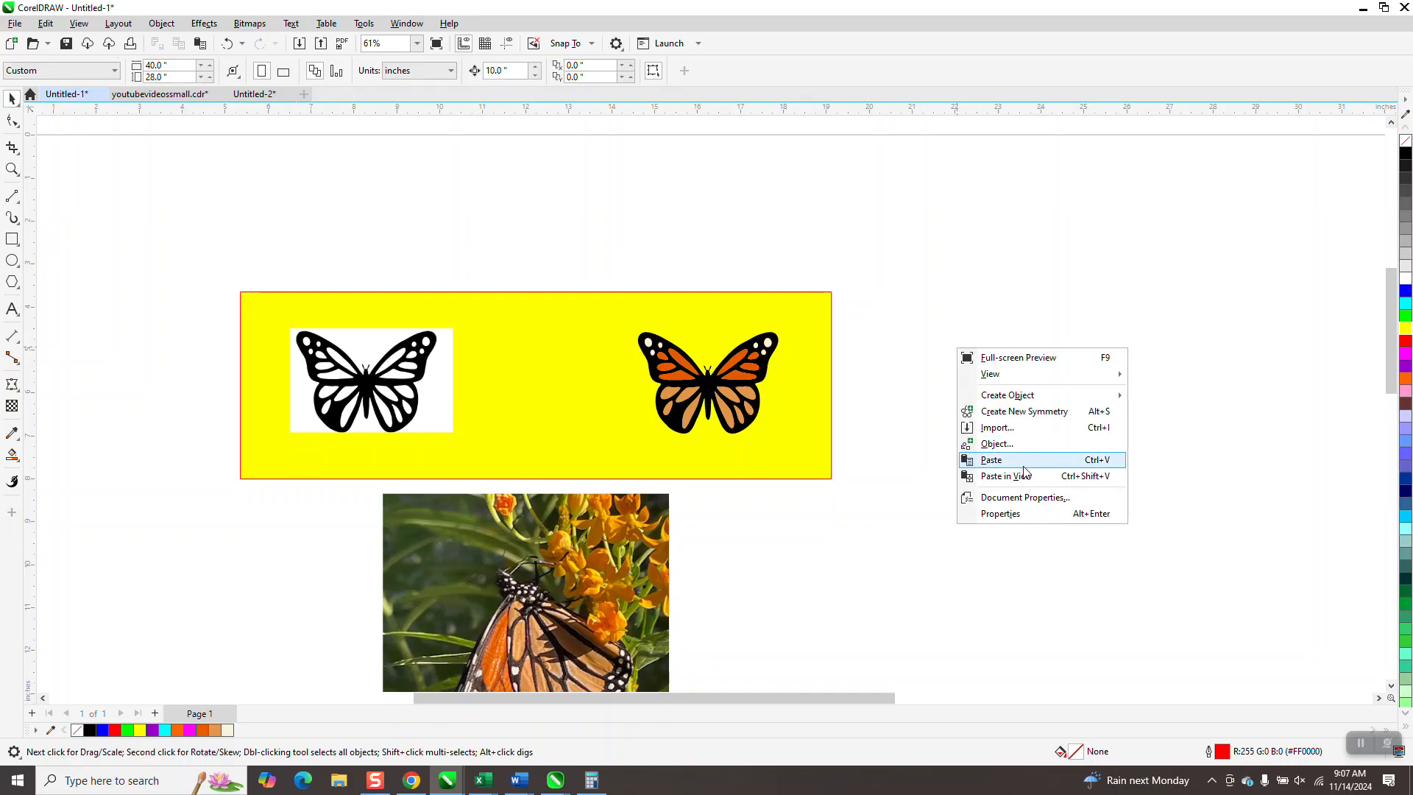
left_click(1006, 476)
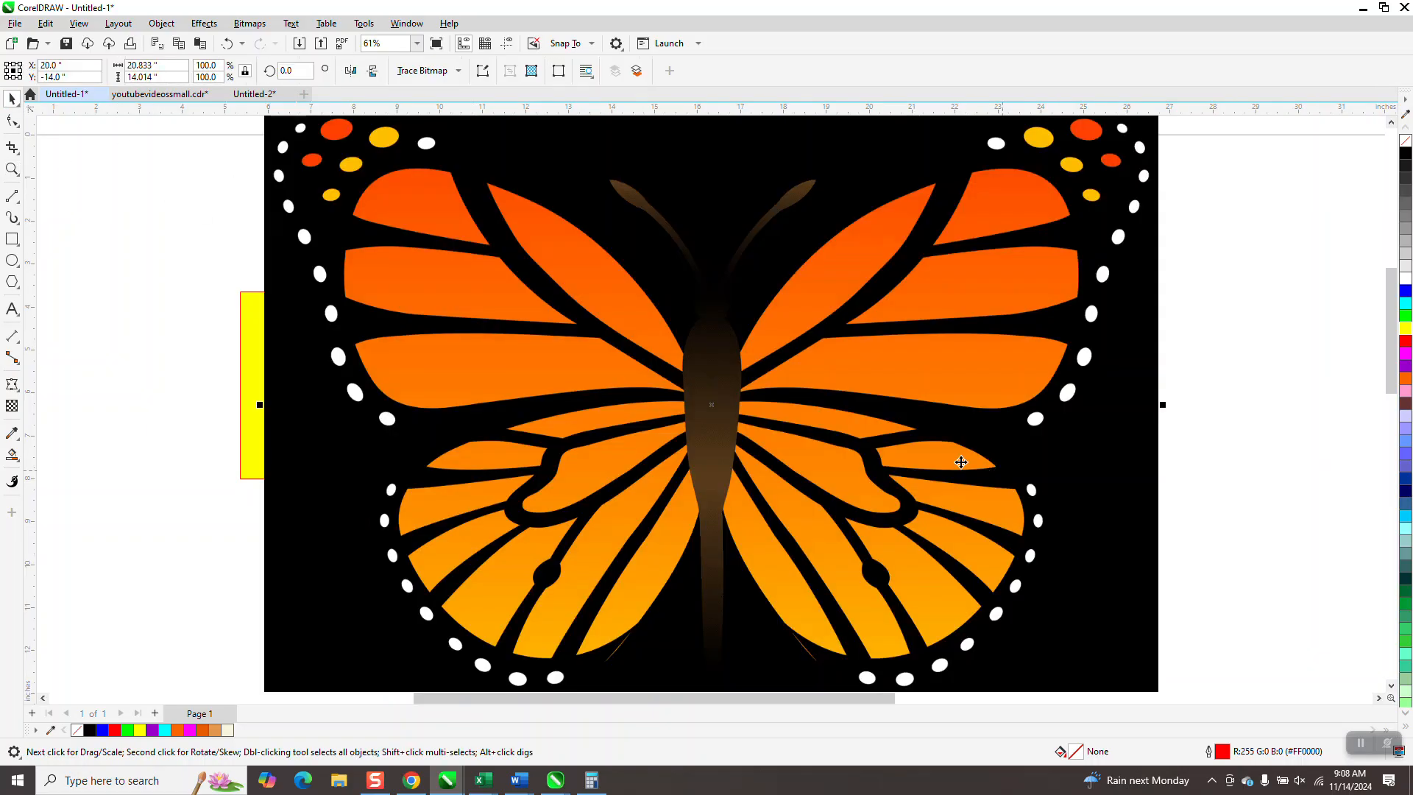
- Scale the pasted monarch bitmap down to about 8.7 by 5.8 inches and place it beside the butterfly photo
scroll(962, 460, "down", 3)
left_click_drag(1044, 296, 815, 451)
left_click_drag(797, 508, 993, 538)
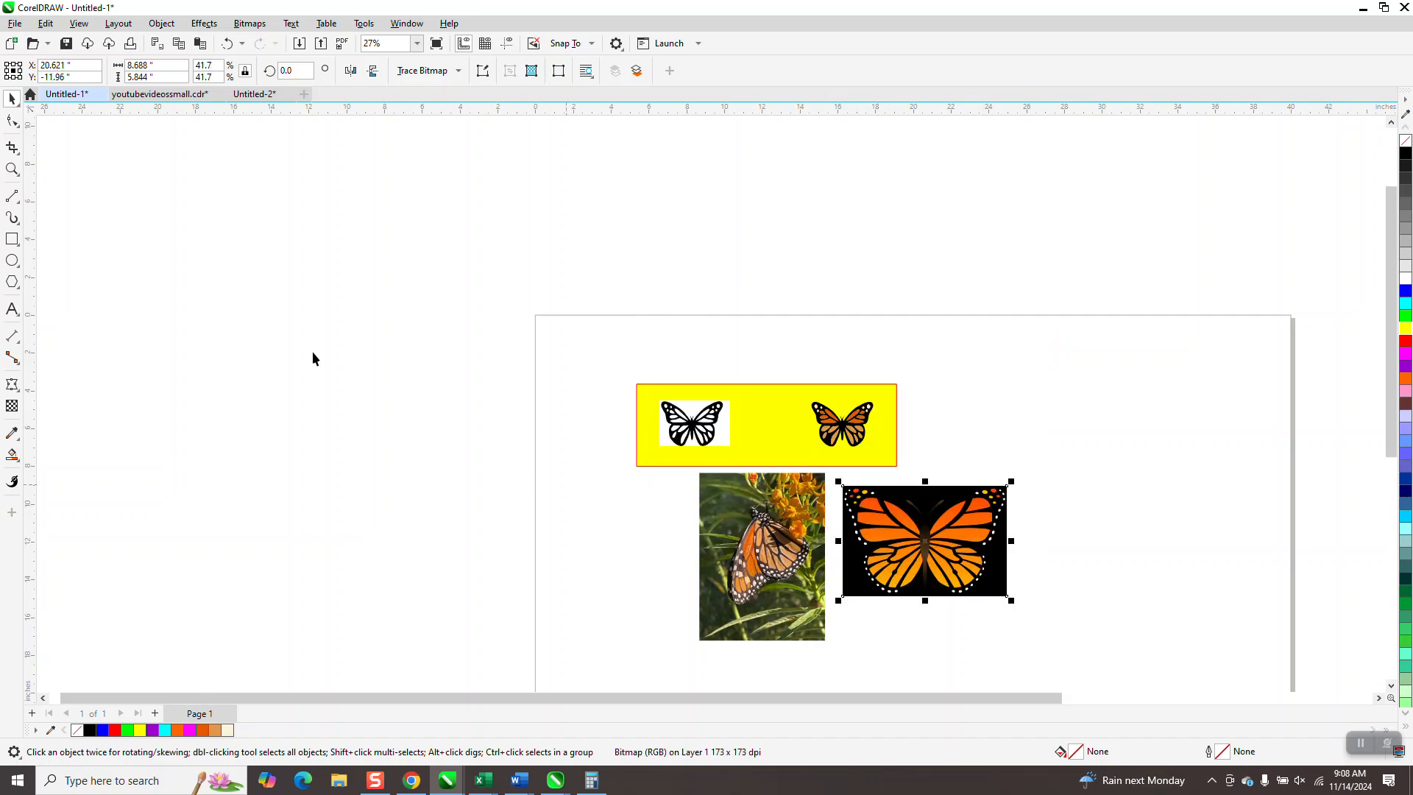
- Switch to Chrome and look over the black-and-white butterfly images among the search results
left_click(12, 169)
left_click_drag(624, 358, 1159, 676)
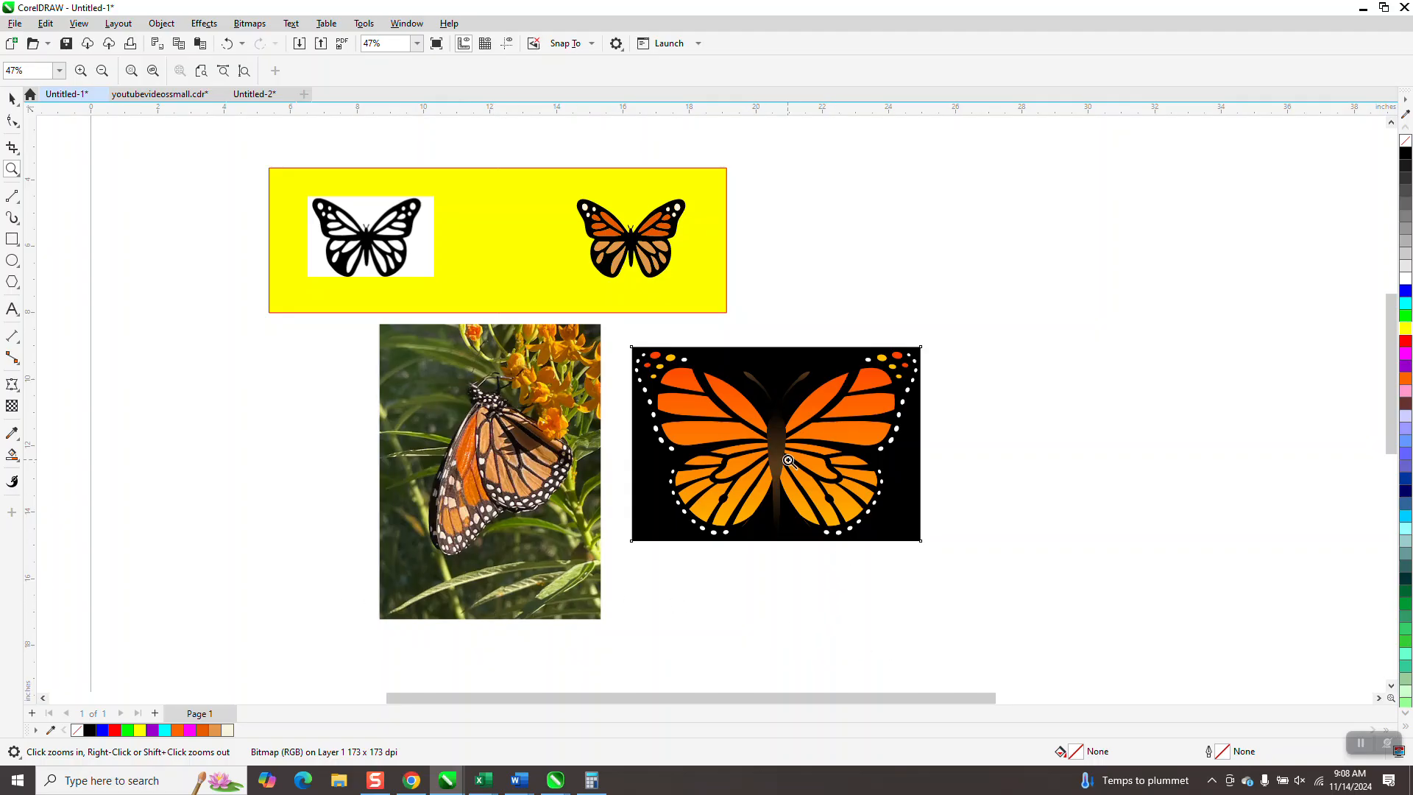
left_click(409, 778)
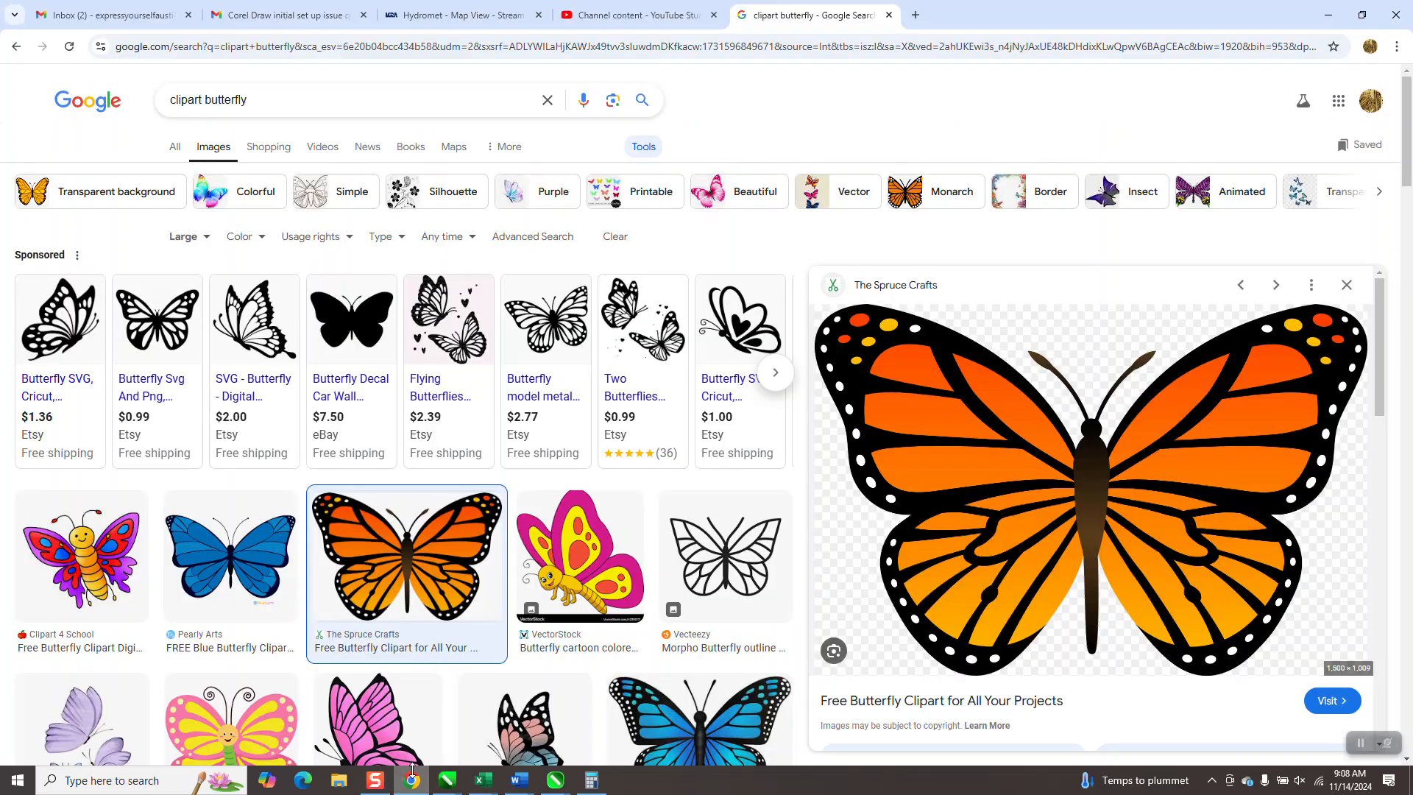
mouse_move(64, 320)
mouse_move(194, 380)
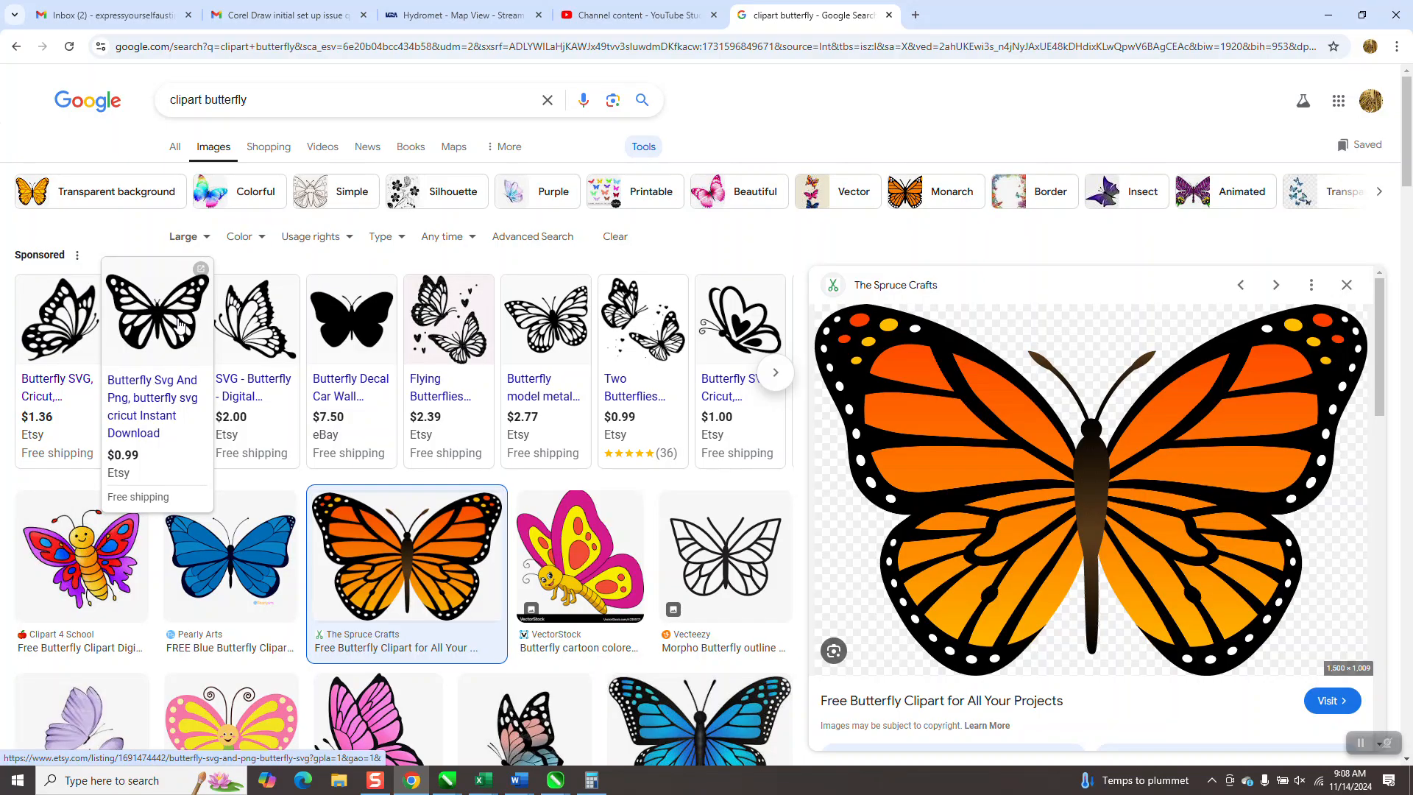
- Switch to the Untitled-1 drawing in CorelDRAW and inspect the black-and-white butterfly bitmap on the yellow rectangle
left_click(445, 781)
left_click(329, 718)
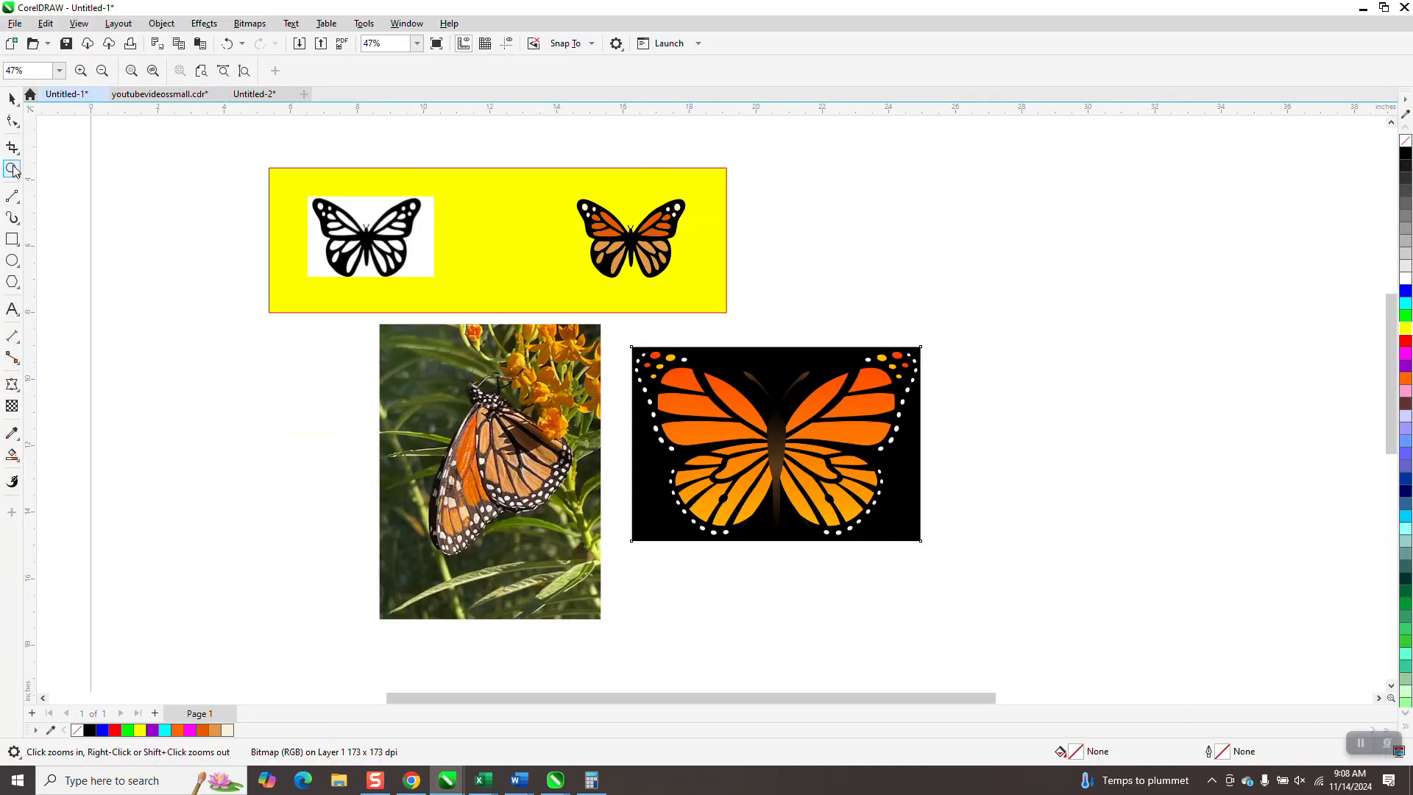
left_click_drag(327, 197, 587, 320)
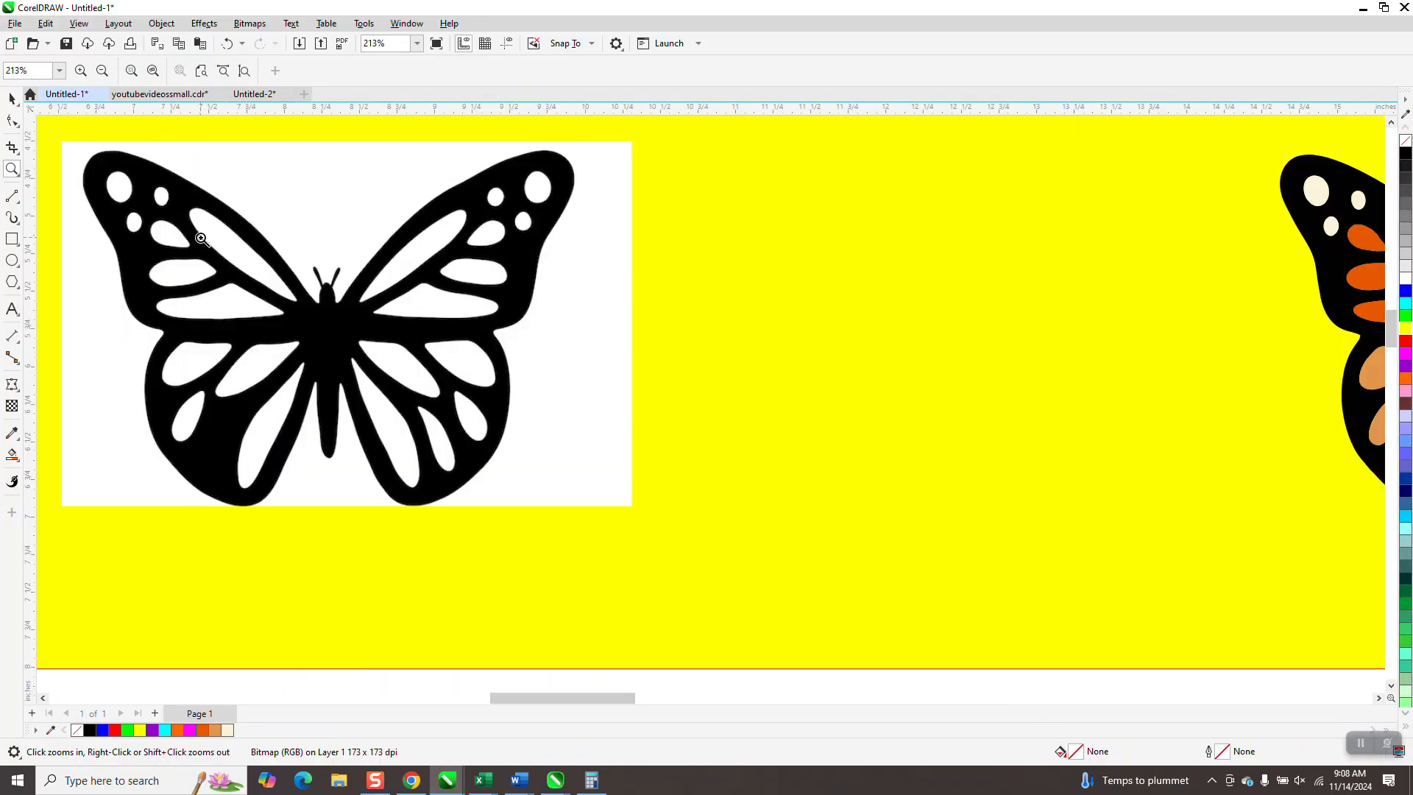
left_click(9, 100)
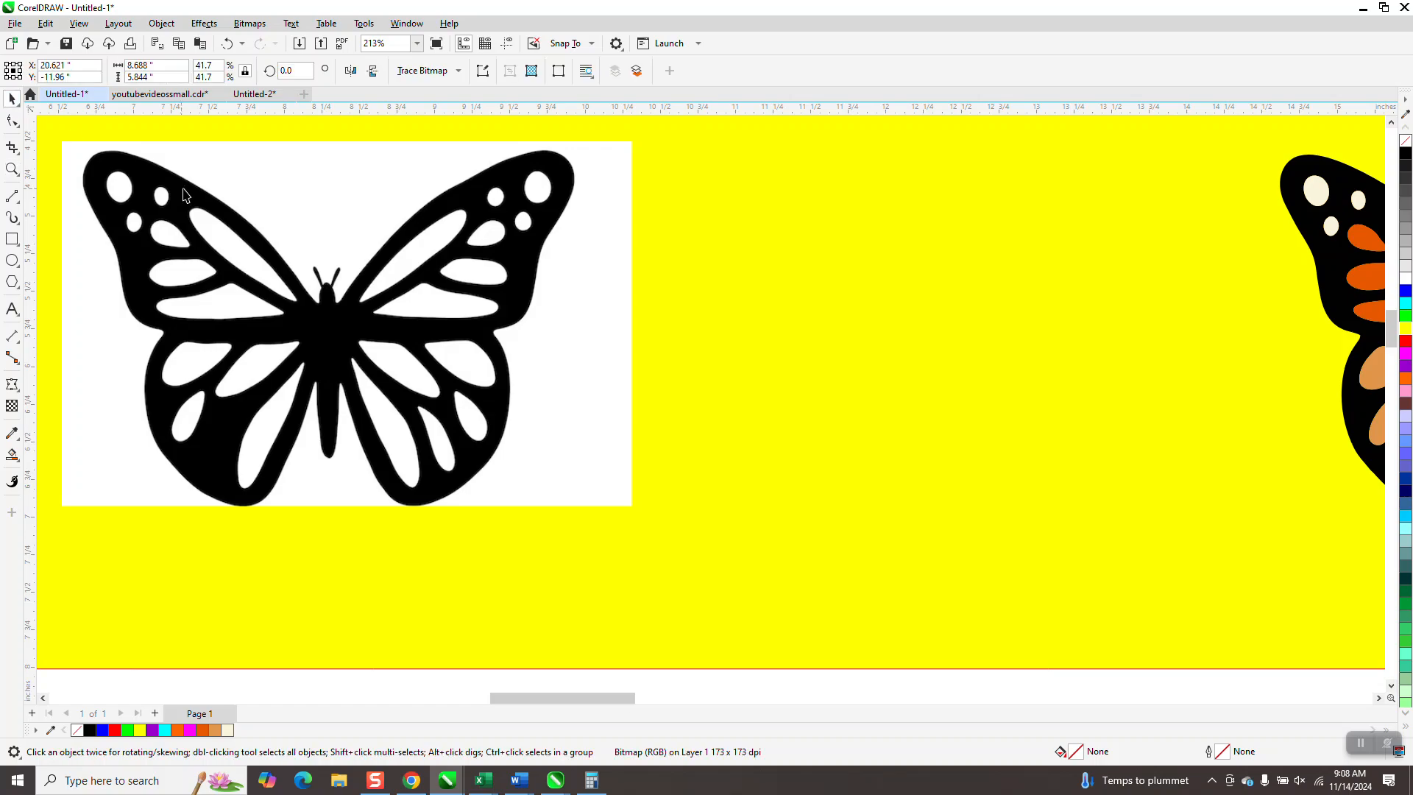
left_click(12, 170)
left_click_drag(258, 219, 334, 291)
scroll(500, 344, "down", 10)
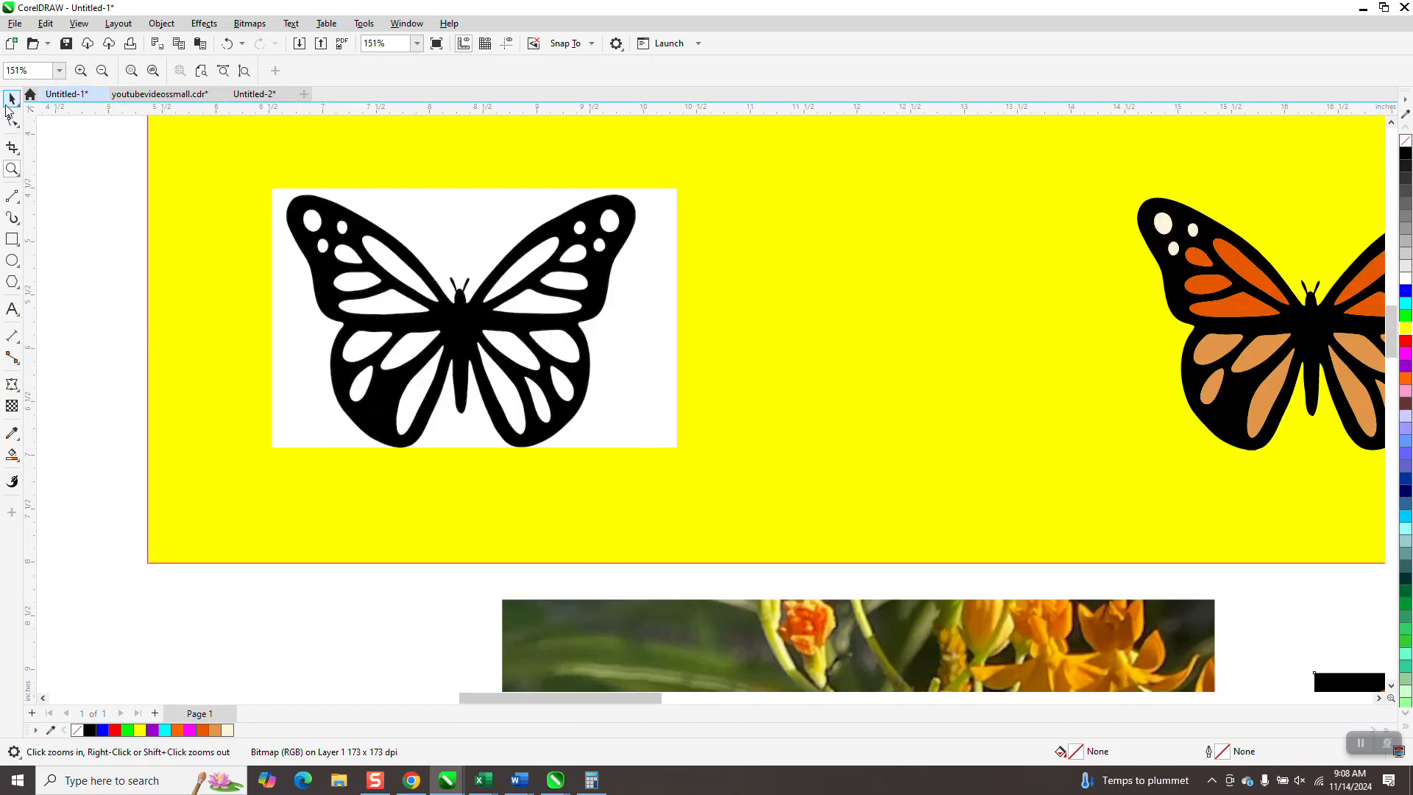
- Outline-trace the black-and-white butterfly bitmap as Clipart and place the traced group between the original and the colored butterfly
key("space")
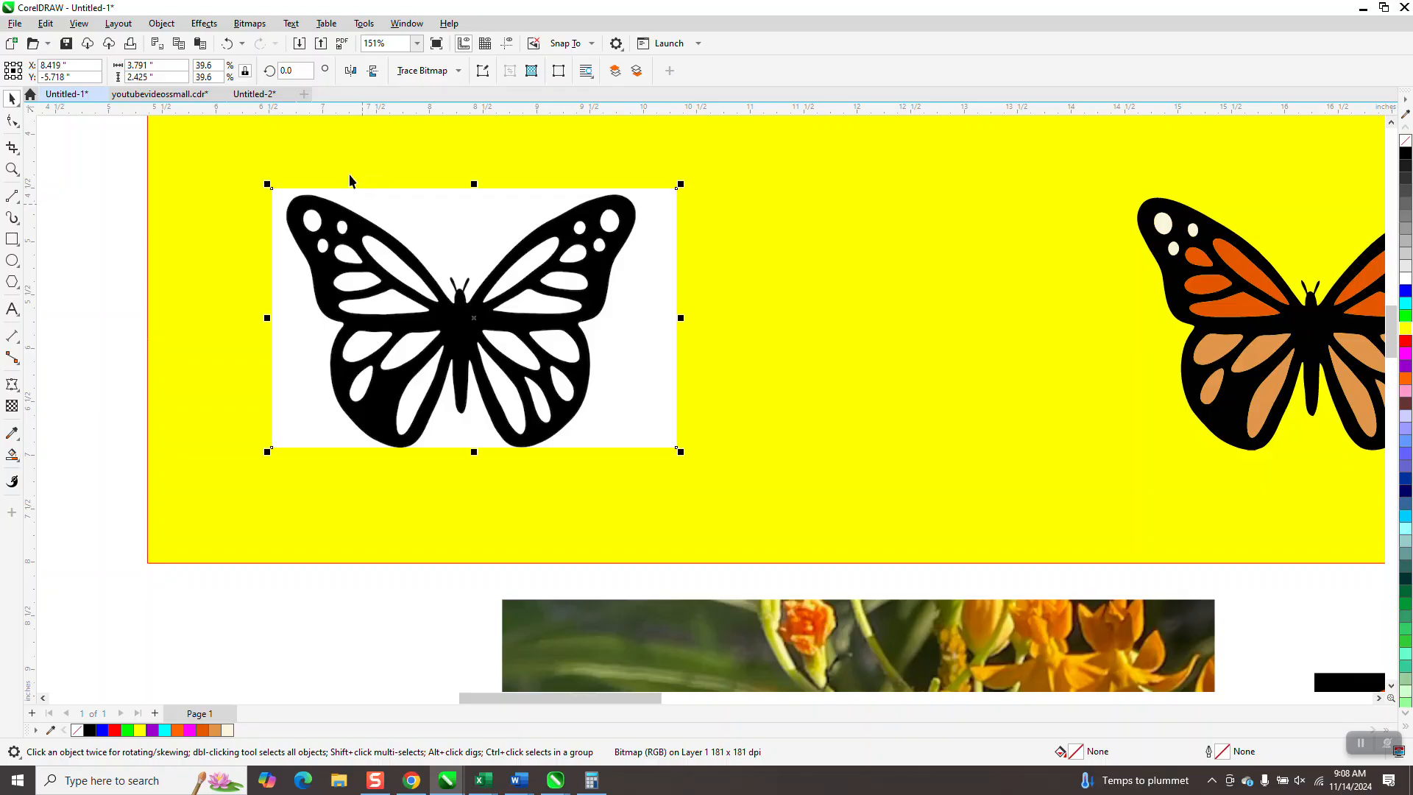
left_click(457, 70)
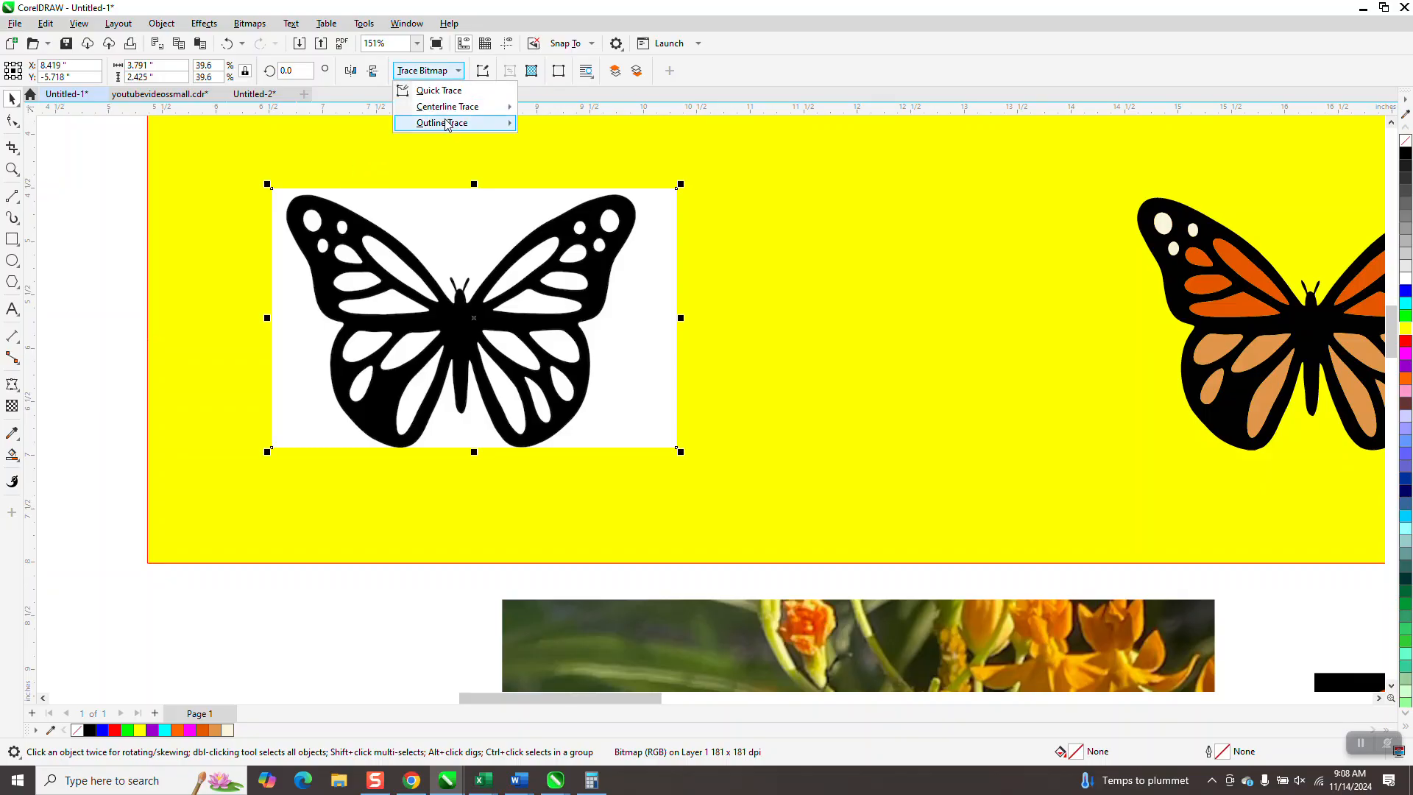
mouse_move(446, 124)
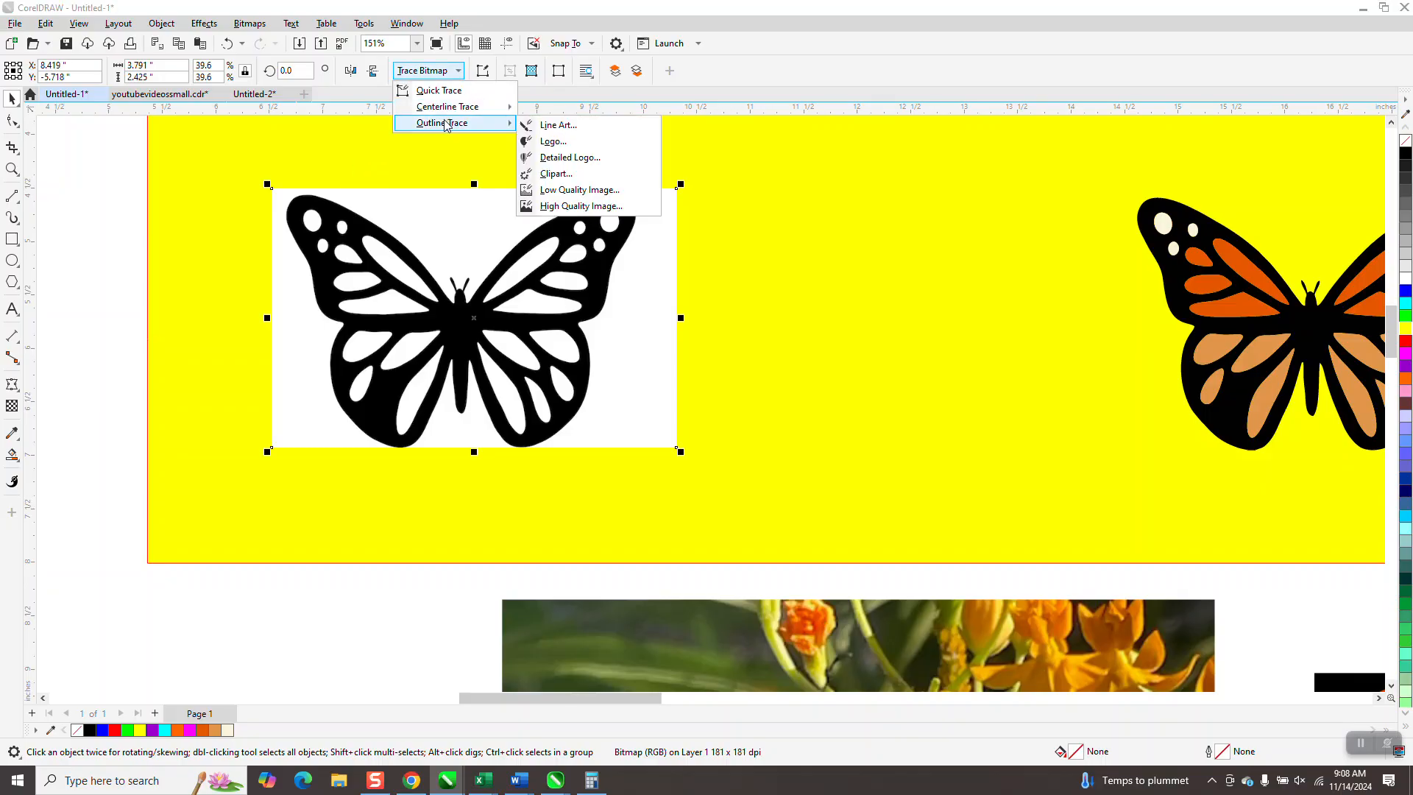
left_click(556, 174)
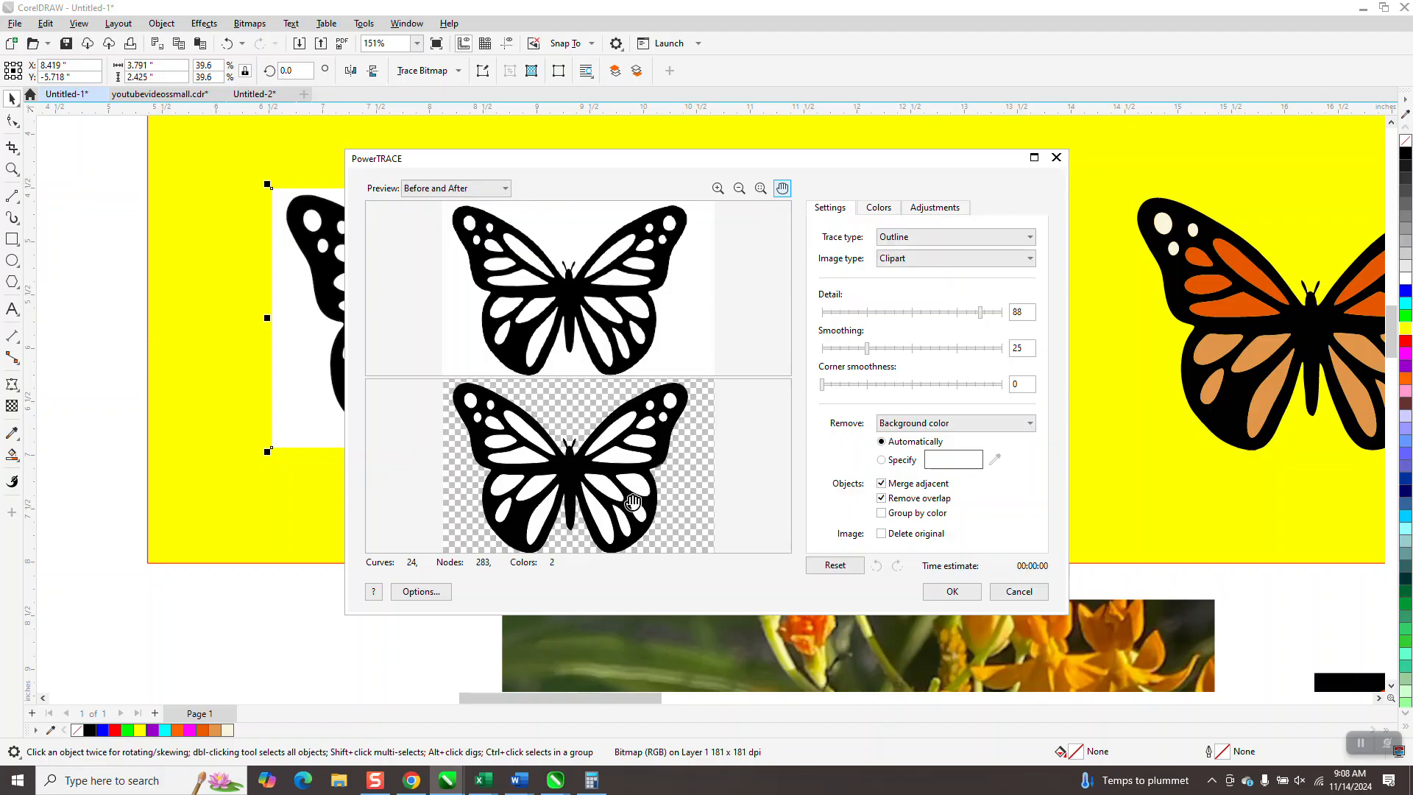
left_click(929, 589)
left_click_drag(466, 336, 877, 345)
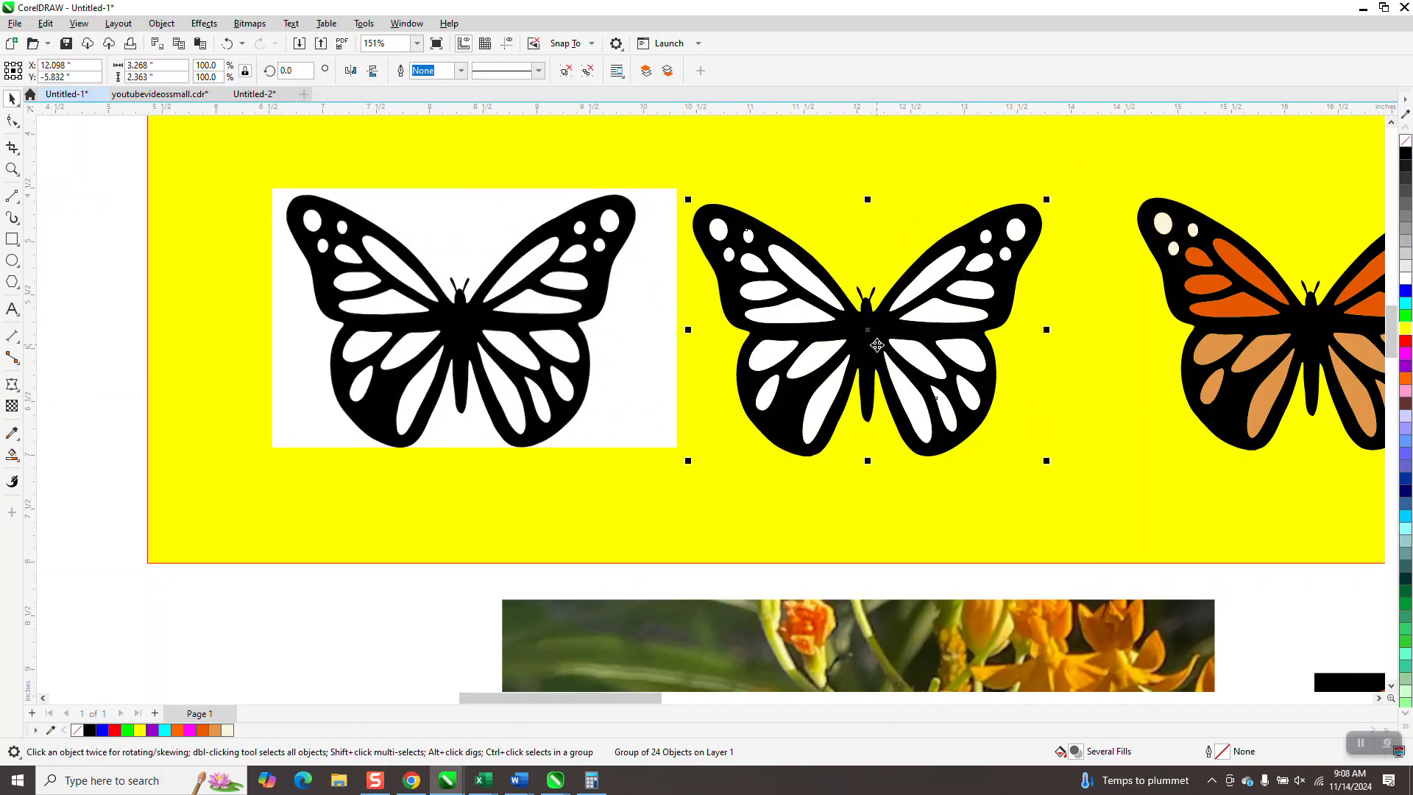
- Ungroup the traced butterfly and move its black curve away from the white wing shapes
left_click(161, 22)
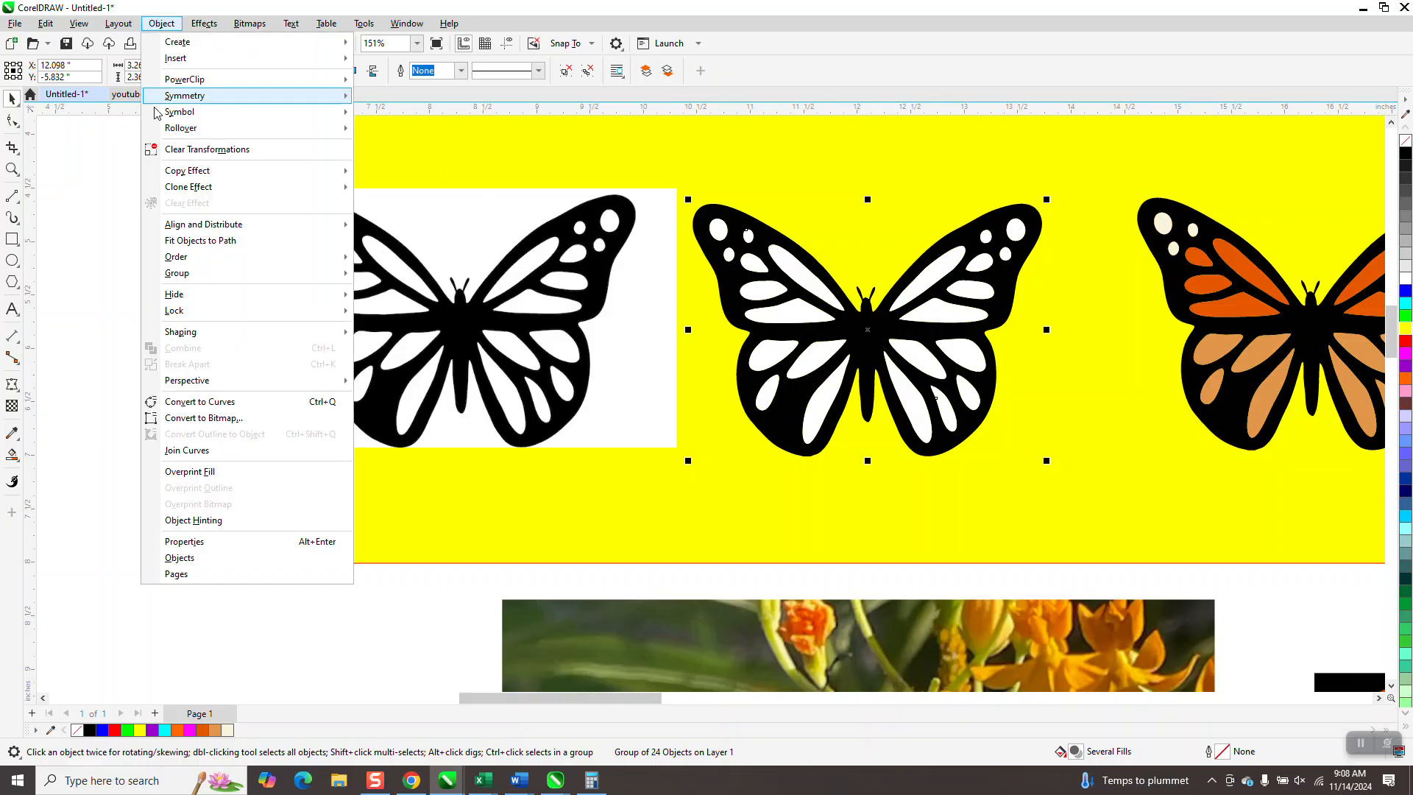
mouse_move(339, 273)
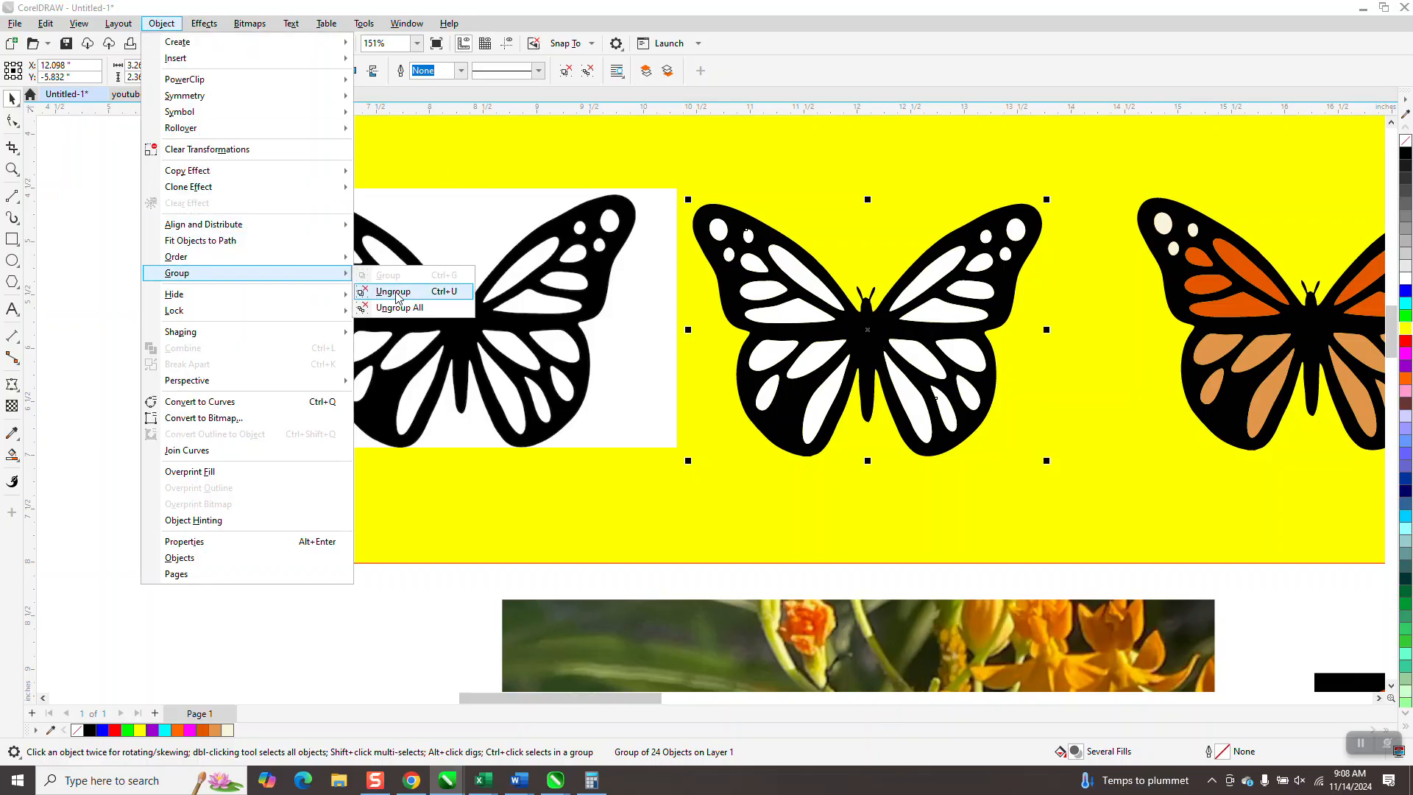
left_click(378, 289)
key("Escape")
left_click_drag(798, 255, 1136, 411)
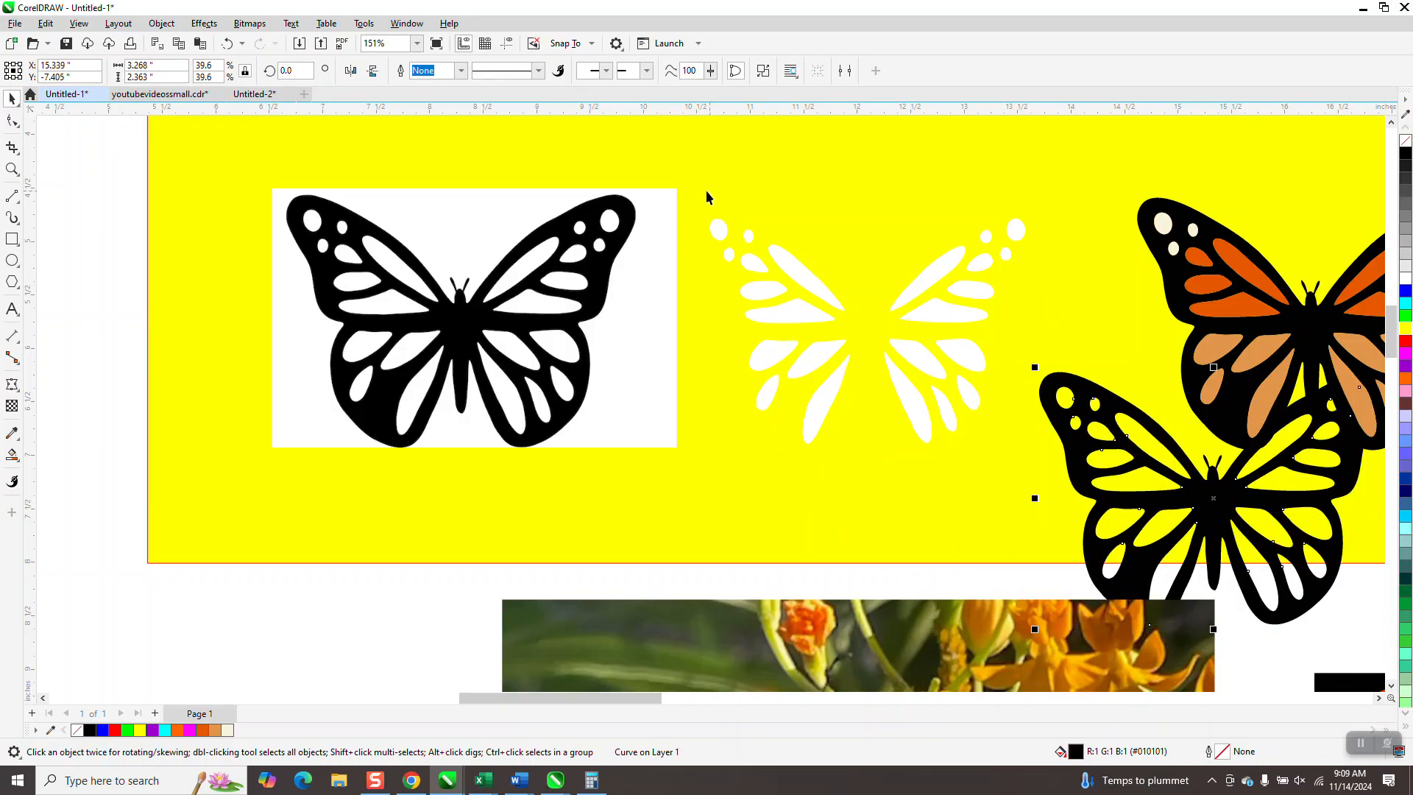
- Delete all the loose white wing shapes and move the black butterfly curve back between the bitmap and the colored butterfly
left_click_drag(716, 579, 928, 182)
left_click_drag(1071, 184, 1067, 188)
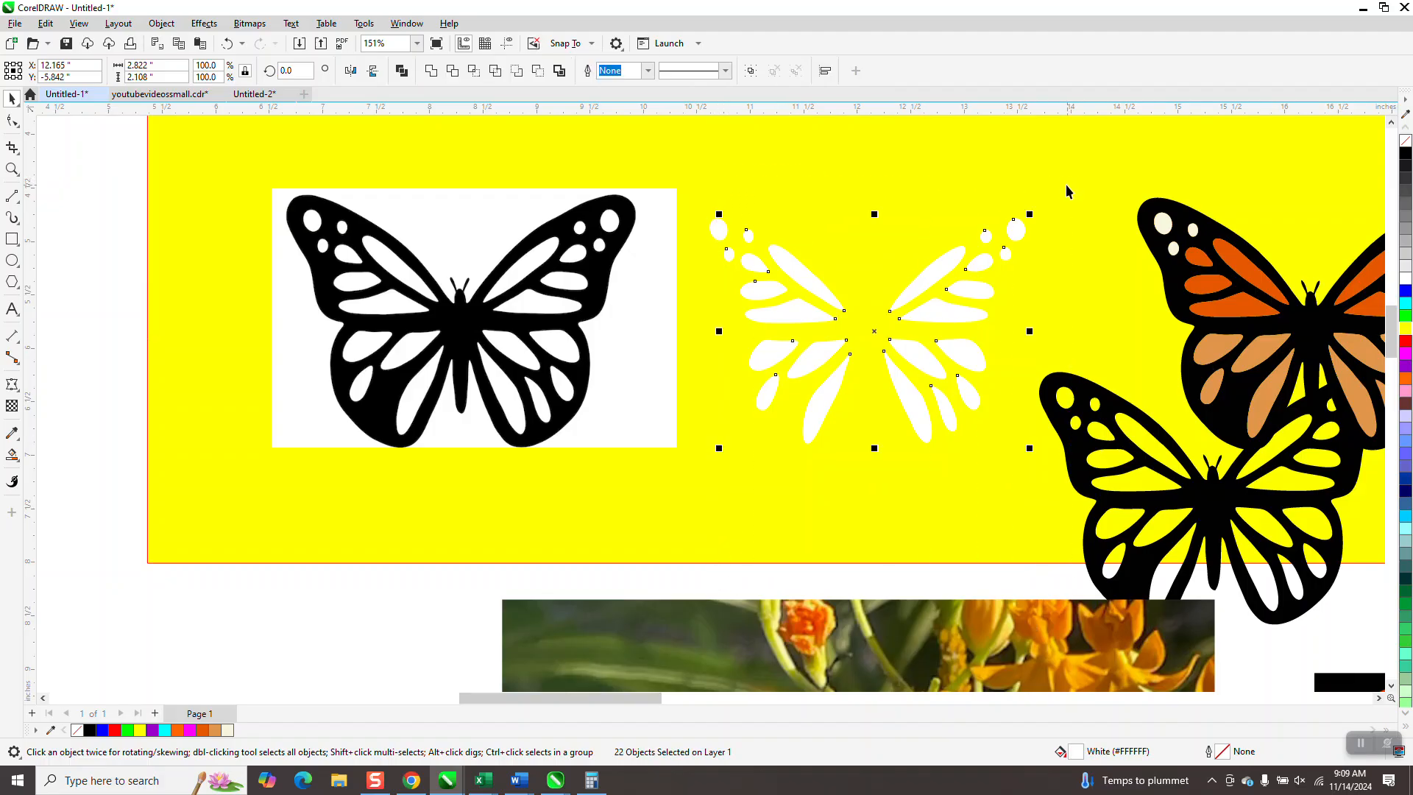
key("Delete")
left_click(717, 225)
key("Delete")
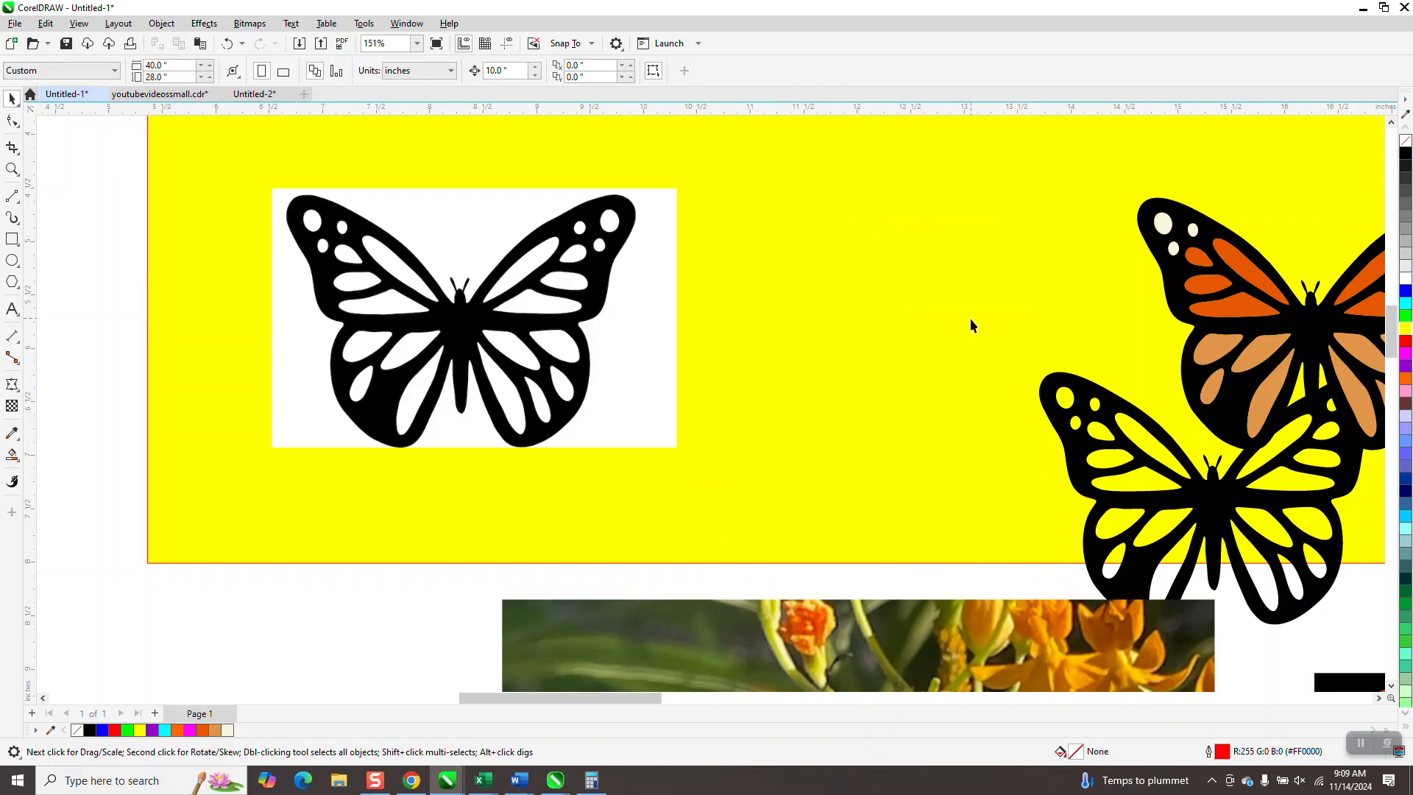
left_click_drag(1124, 411, 812, 258)
scroll(630, 253, "down", 3)
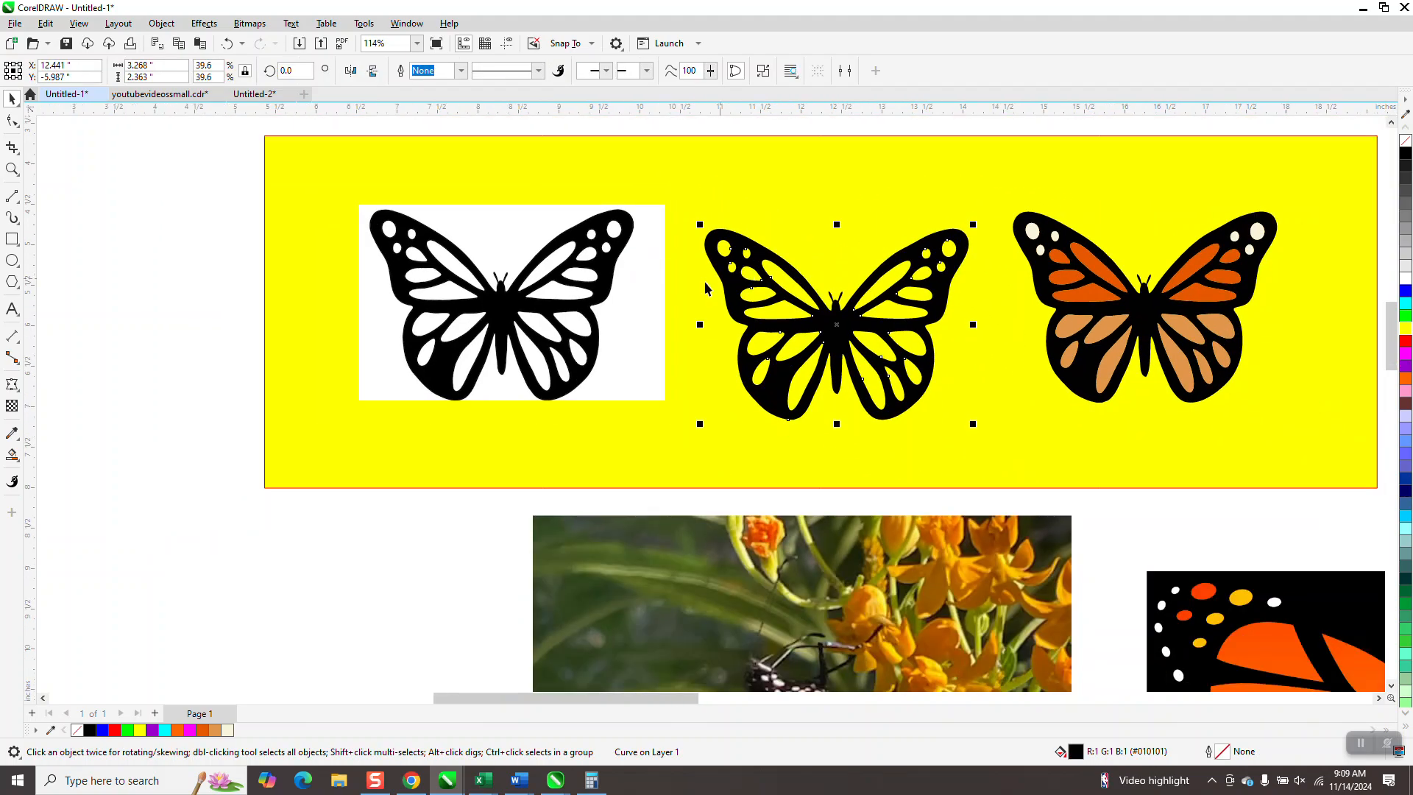
- Shrink the orange monarch bitmap to about 2.36 by 1.59 inches near the page's upper-left corner and place a copy above the yellow rectangle
scroll(678, 285, "down", 3)
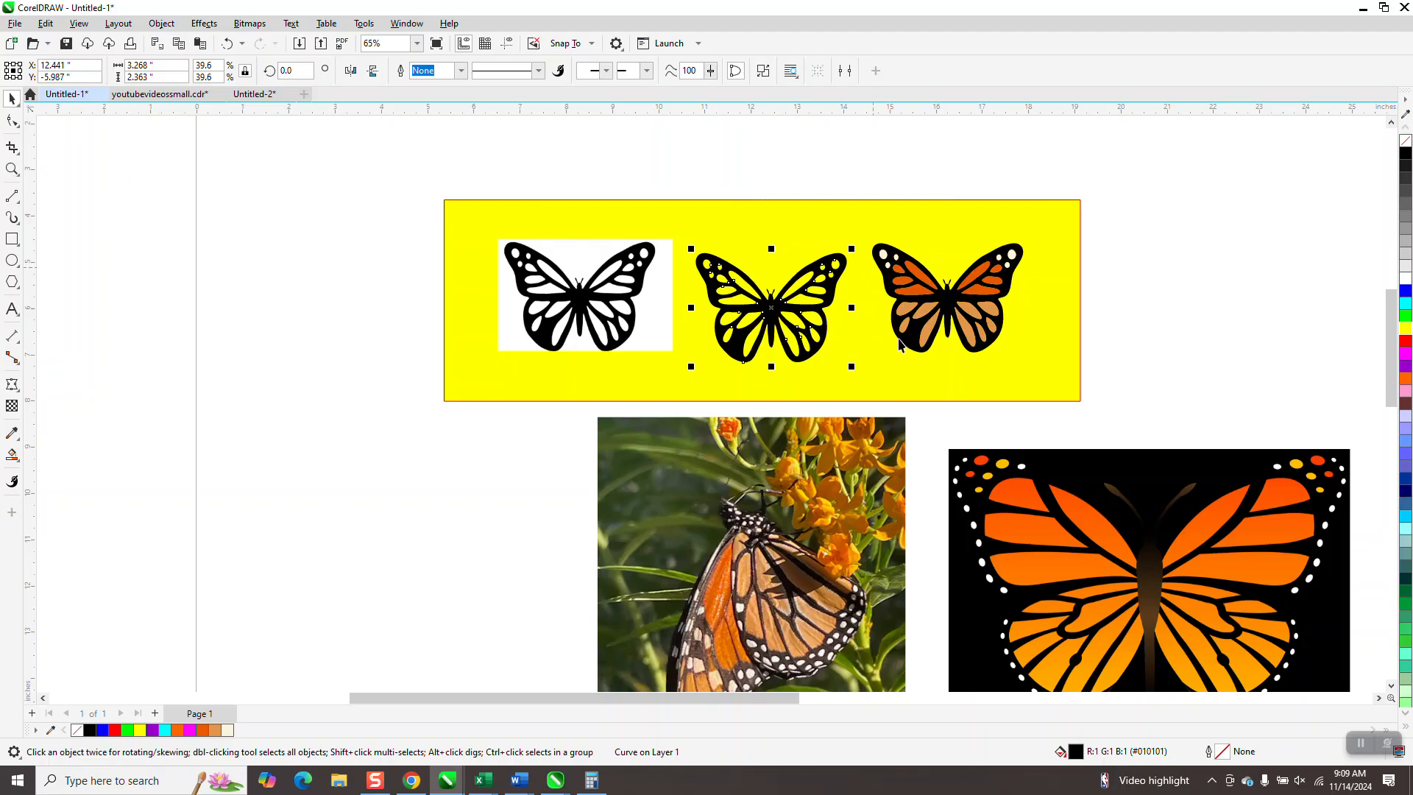
scroll(1100, 567, "down", 1)
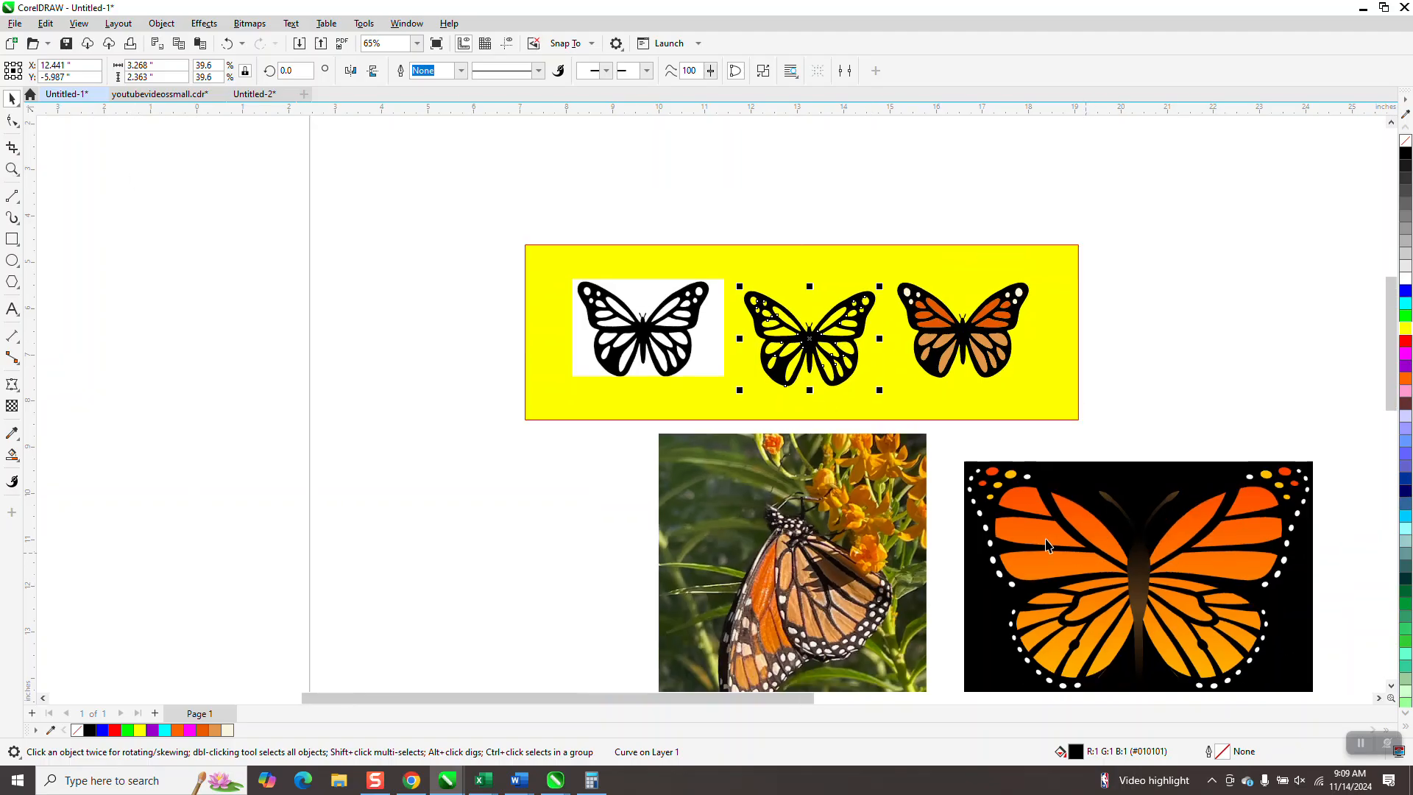
scroll(1039, 538, "down", 1)
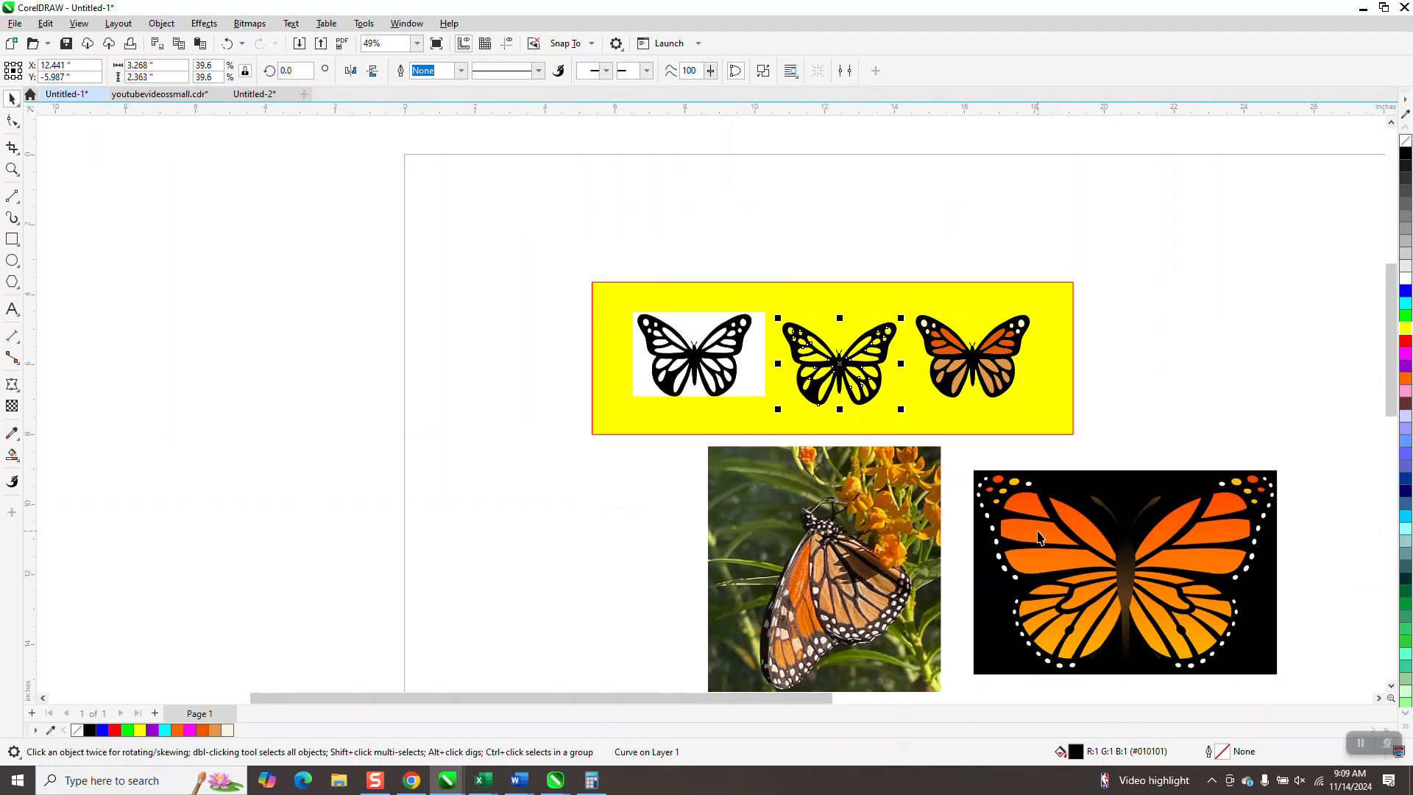
mouse_move(1105, 568)
left_mouse_down()
mouse_move(346, 365)
mouse_move(346, 301)
left_mouse_up()
left_click_drag(512, 199, 775, 192)
right_click(775, 192)
left_click(476, 229)
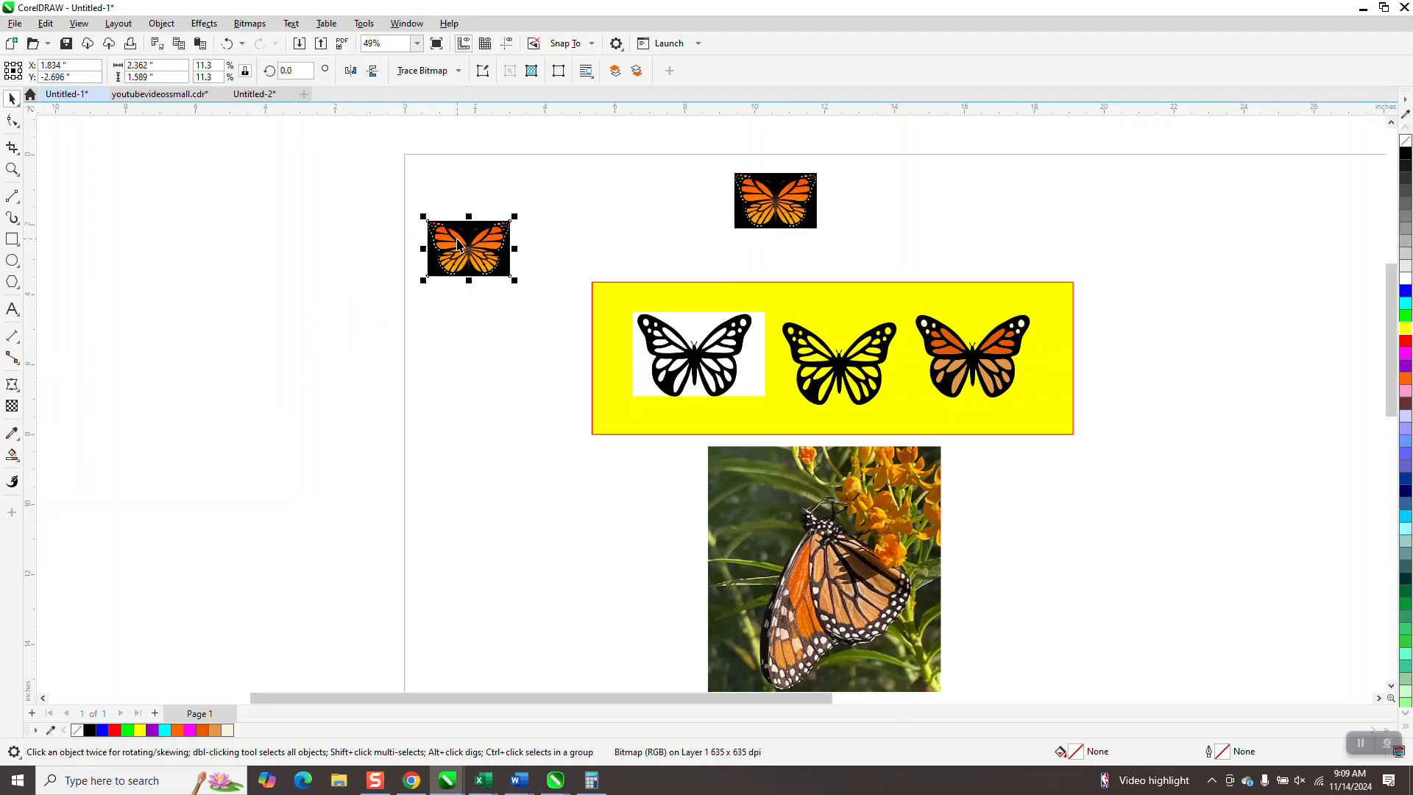
- Outline-trace the small monarch bitmap near the page corner as Clipart and place the traced group beside it
left_click(458, 71)
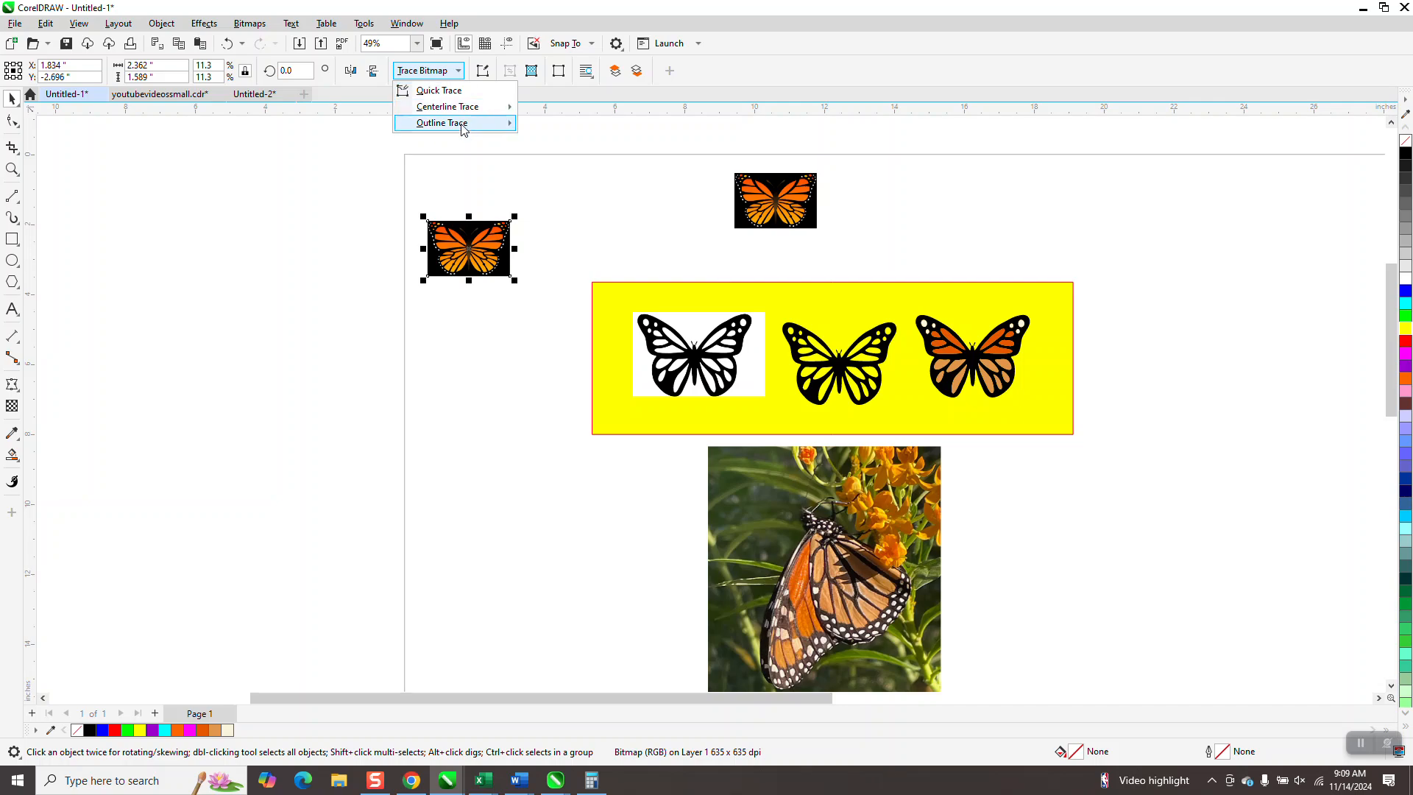
mouse_move(464, 123)
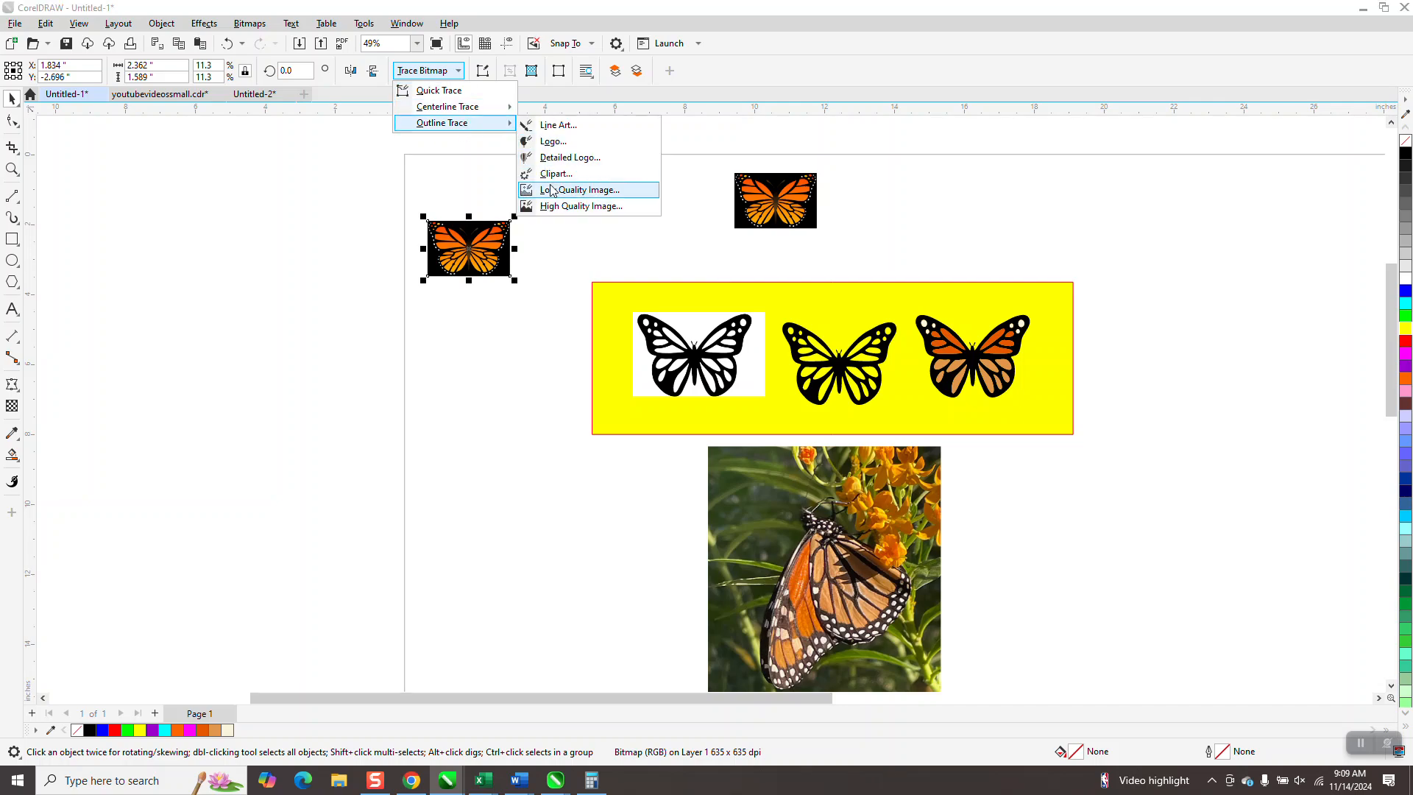
left_click(556, 175)
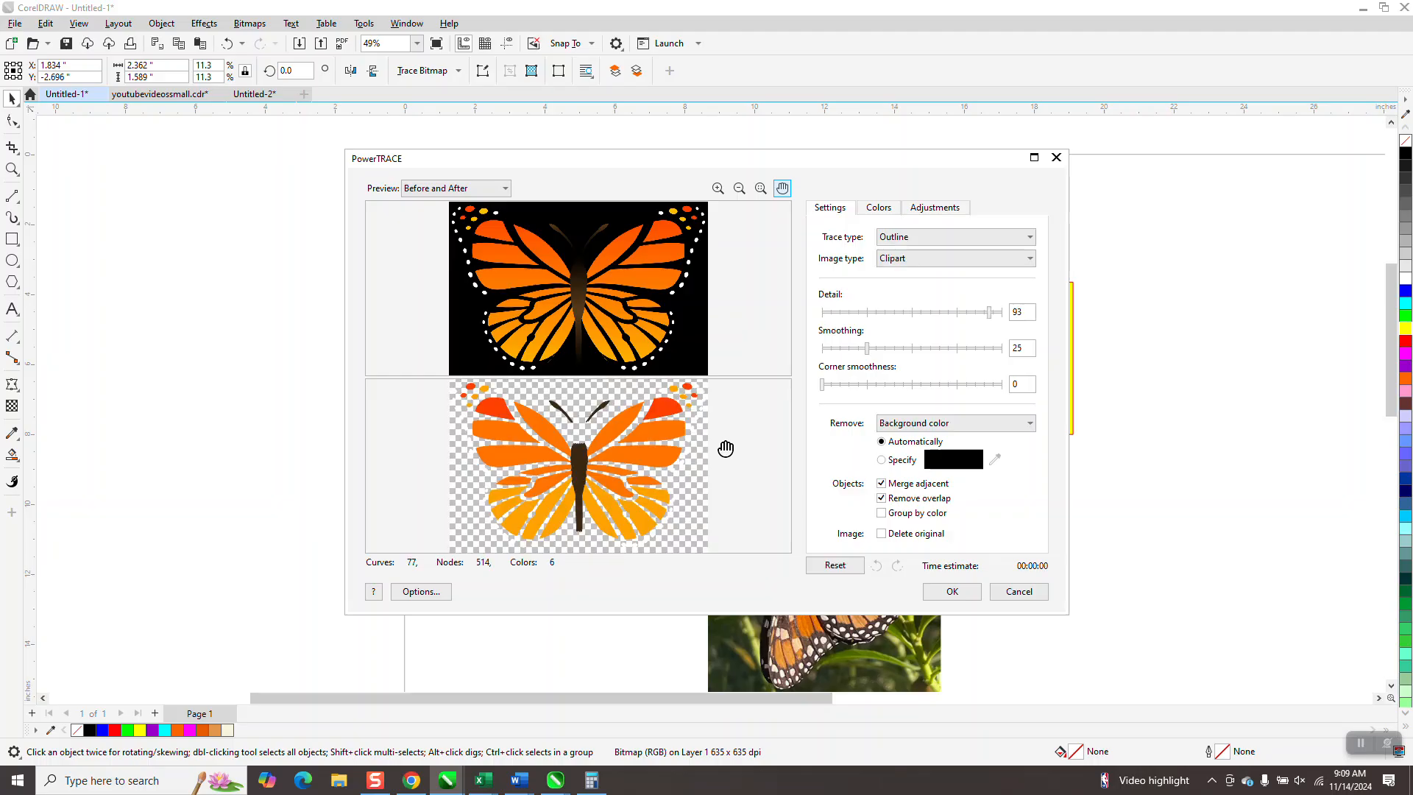
left_click(965, 598)
left_click_drag(477, 254, 572, 251)
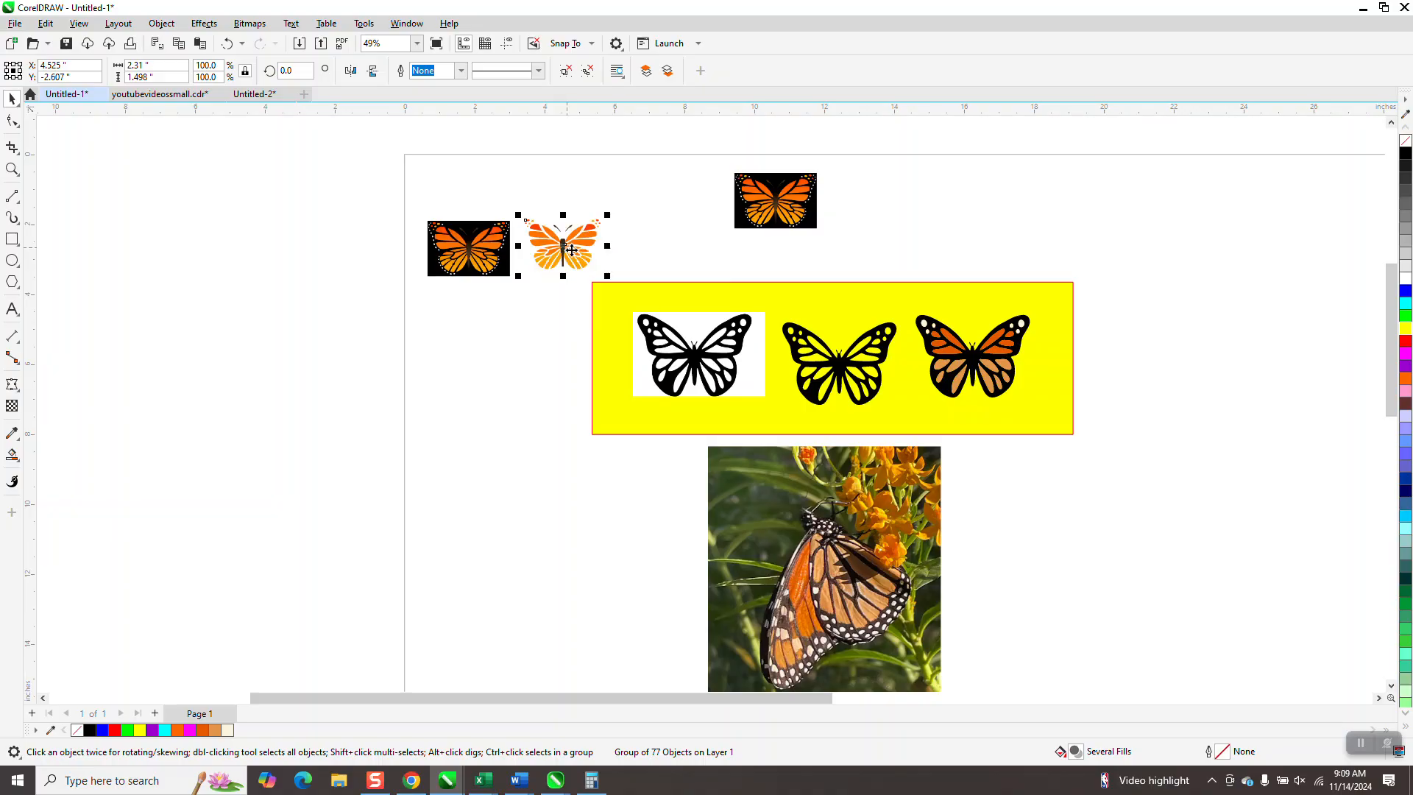
- Check the monarch trace up close and move the untraced monarch copy down to the lower edge of the yellow rectangle
left_click(13, 171)
left_click_drag(507, 208, 648, 292)
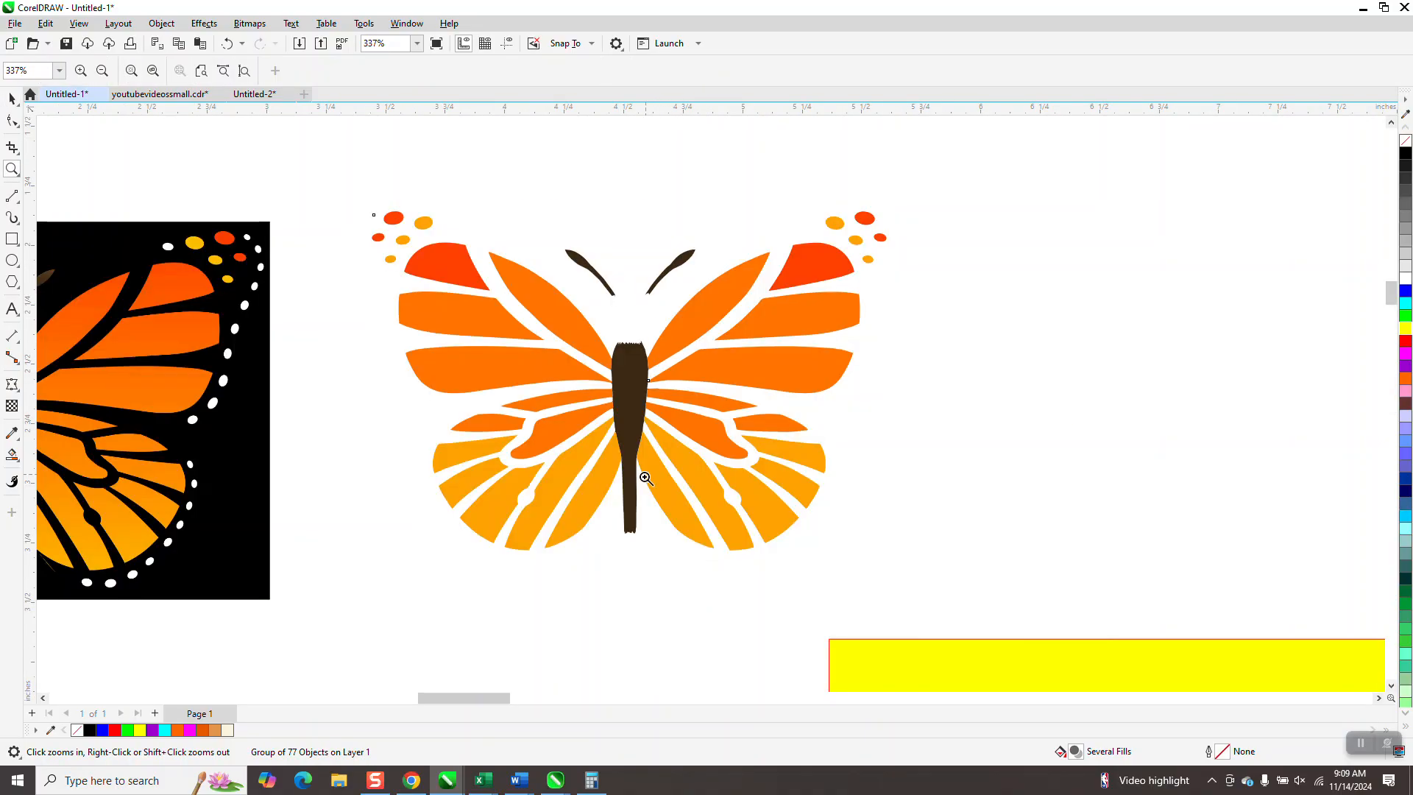
scroll(730, 416, "down", 5)
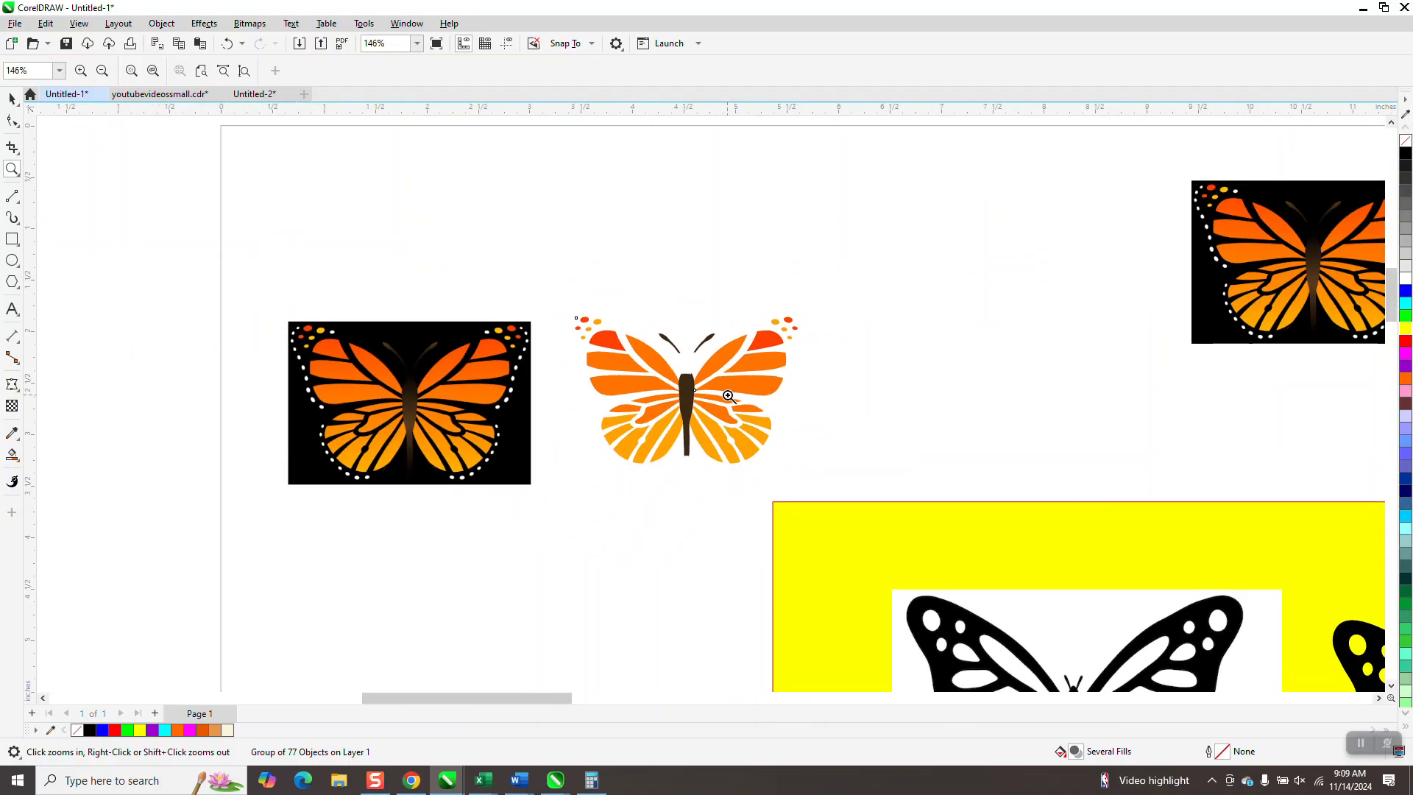
scroll(622, 331, "down", 4)
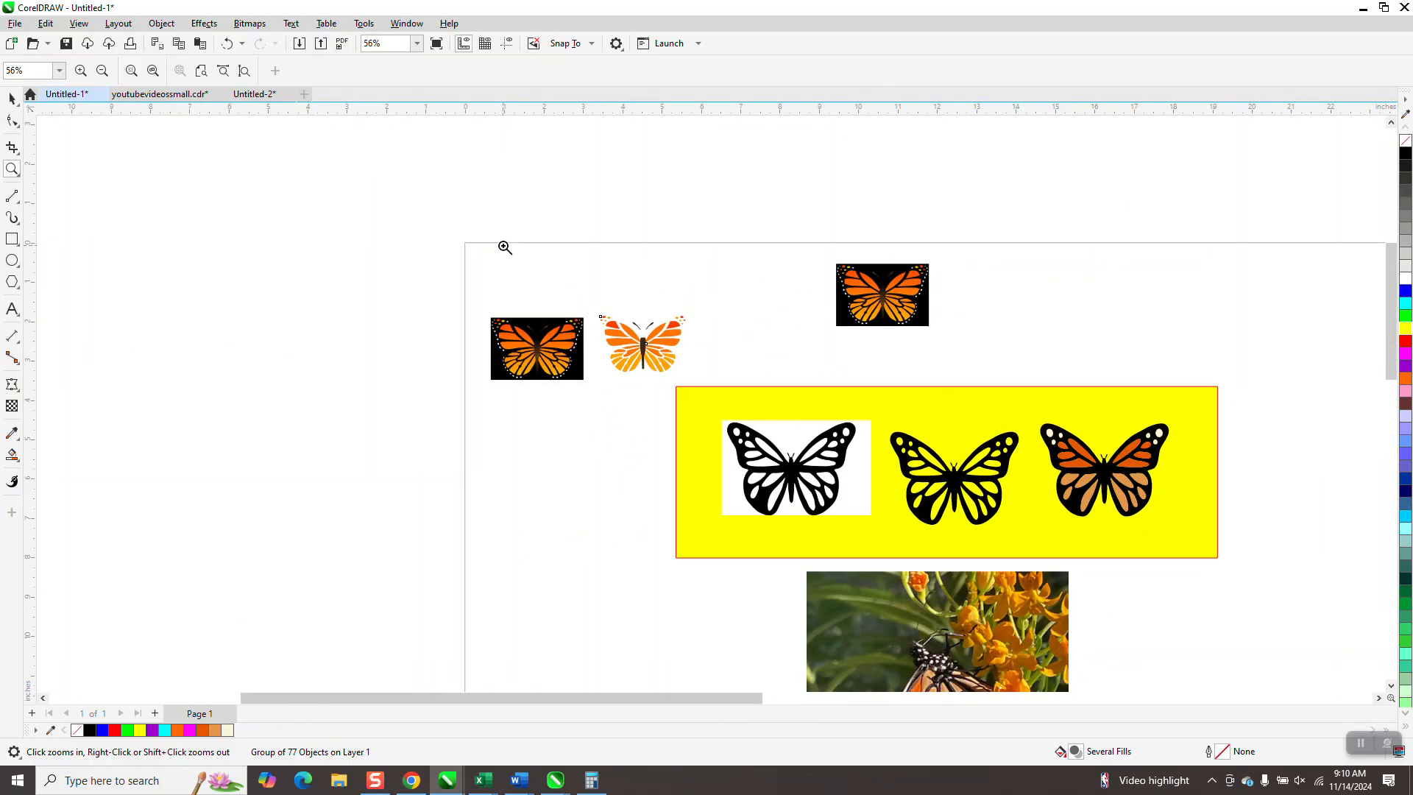
left_click(11, 98)
left_click_drag(912, 285, 1074, 545)
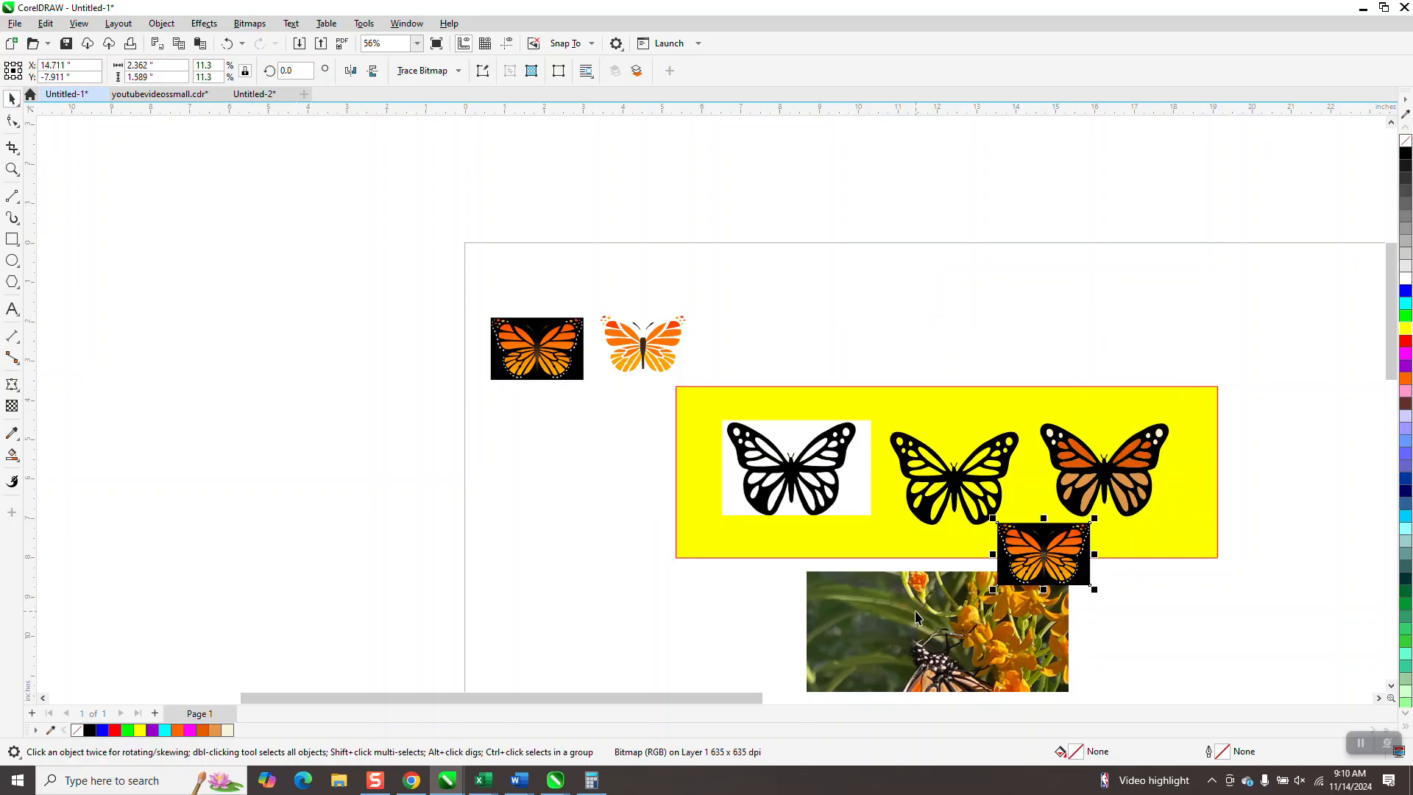
- Replace the black-and-white butterfly bitmap with the butterfly photo and enlarge the monarch copy to about 4.06 by 2.73 inches below the traced butterfly
left_click(805, 462)
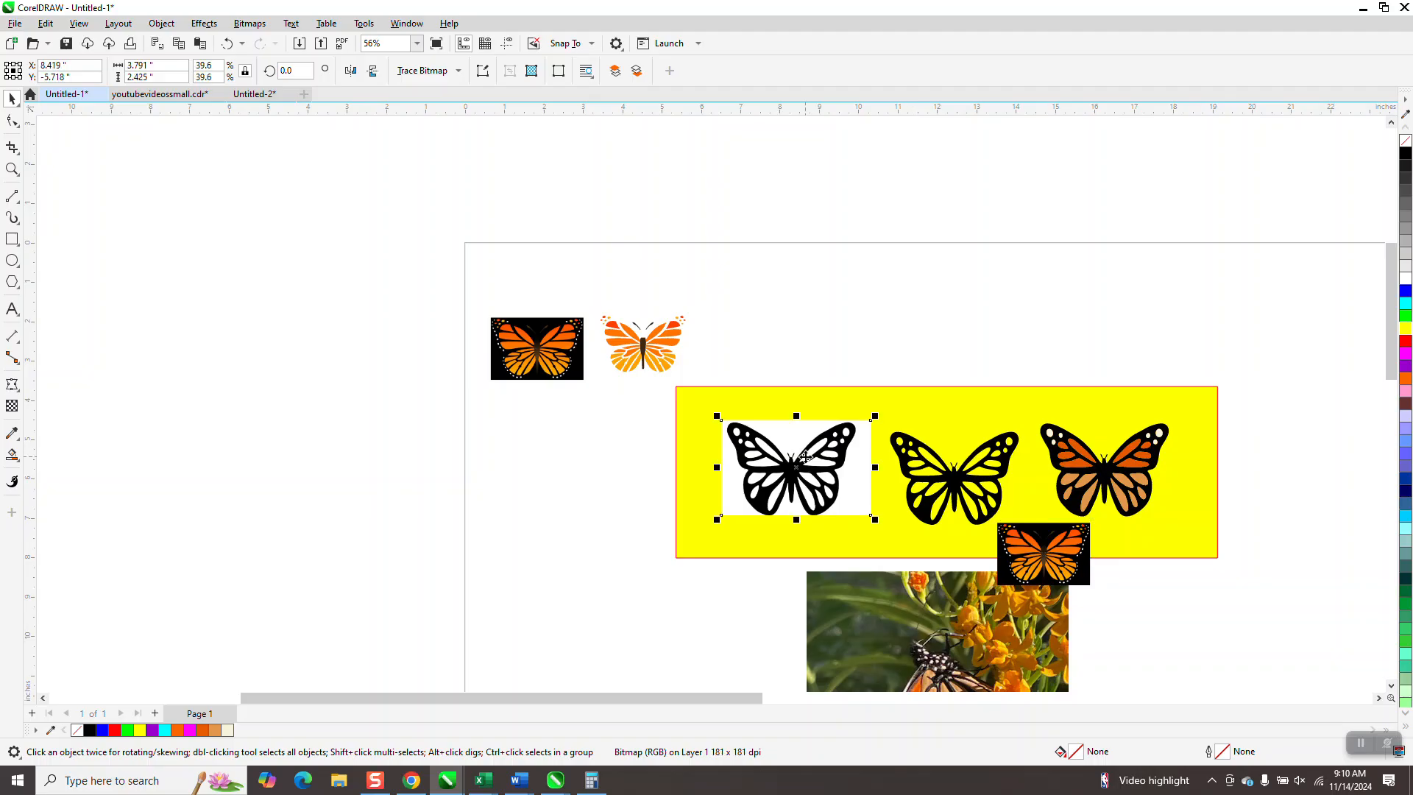
key("Delete")
left_click_drag(945, 624, 747, 455)
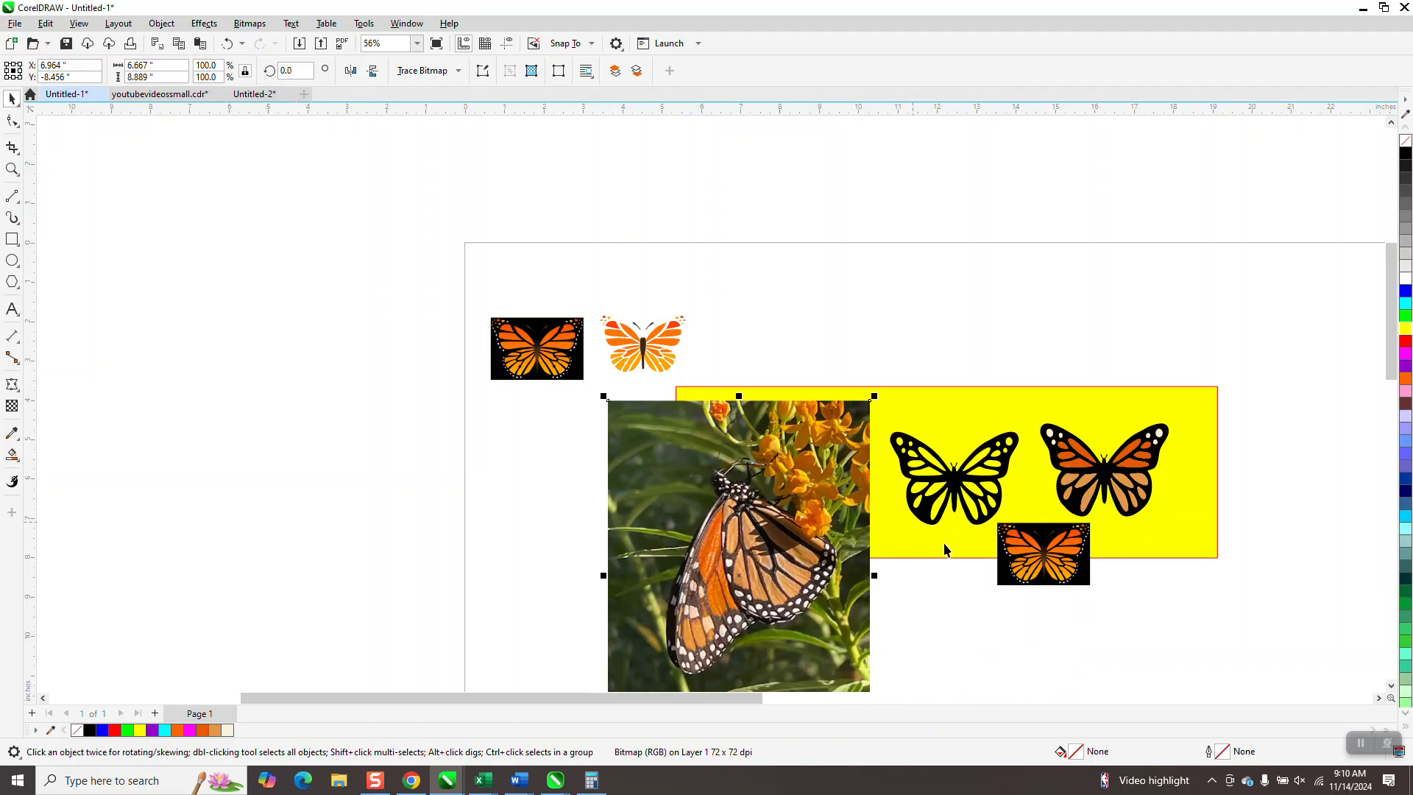
left_click_drag(1043, 559, 1124, 650)
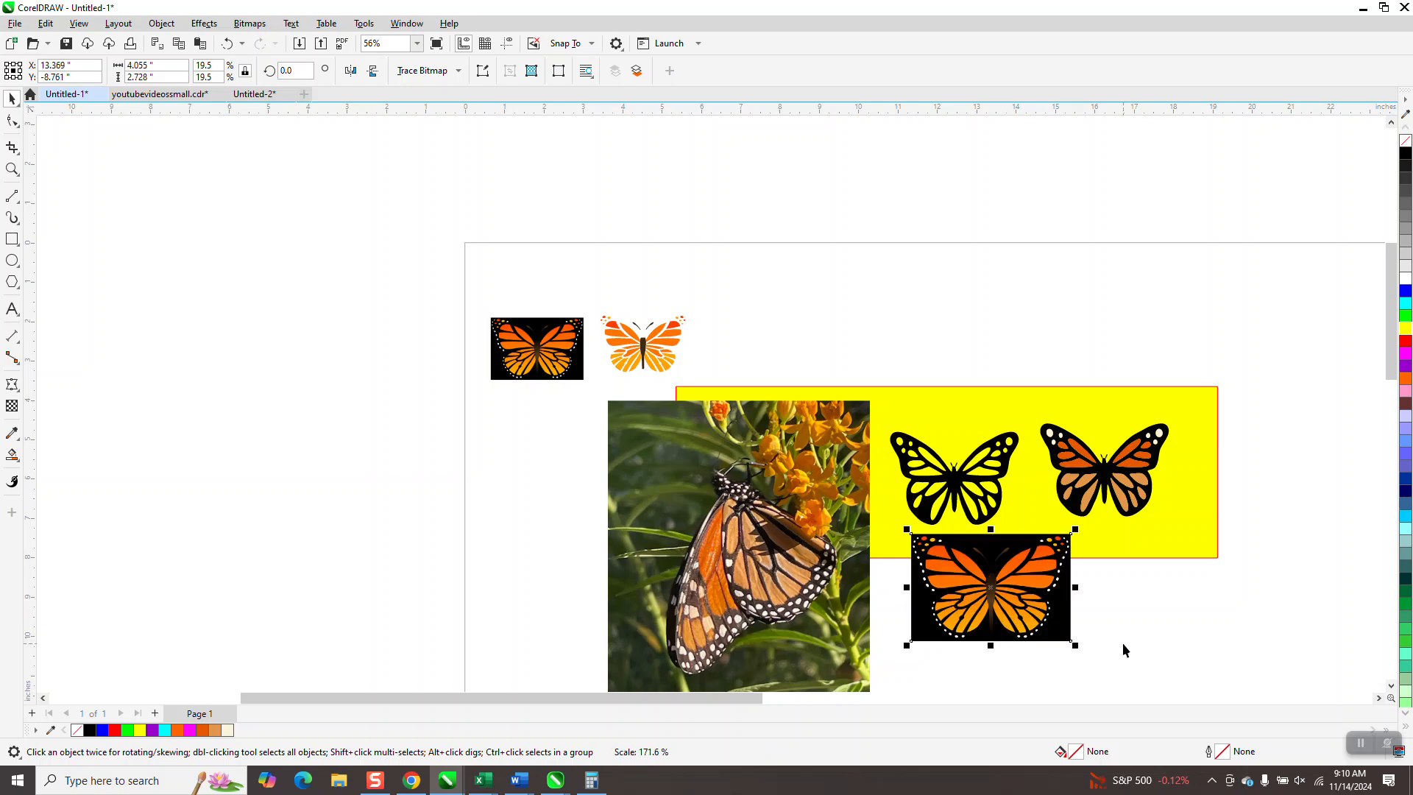
- Start Smart Fill and sample the orange of the monarch's wing in the photo as its fill color
left_click(17, 174)
left_click_drag(614, 415, 1170, 670)
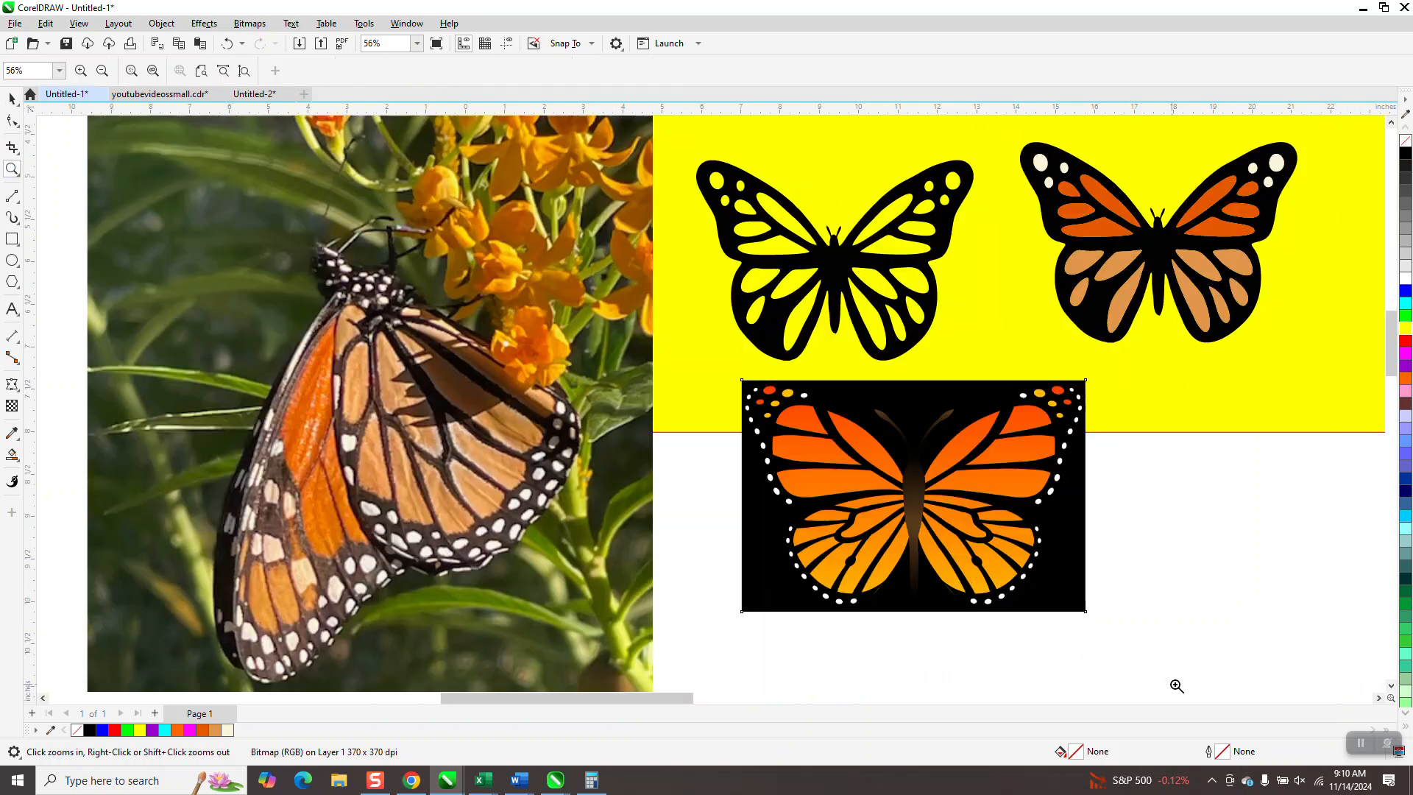
left_click(13, 456)
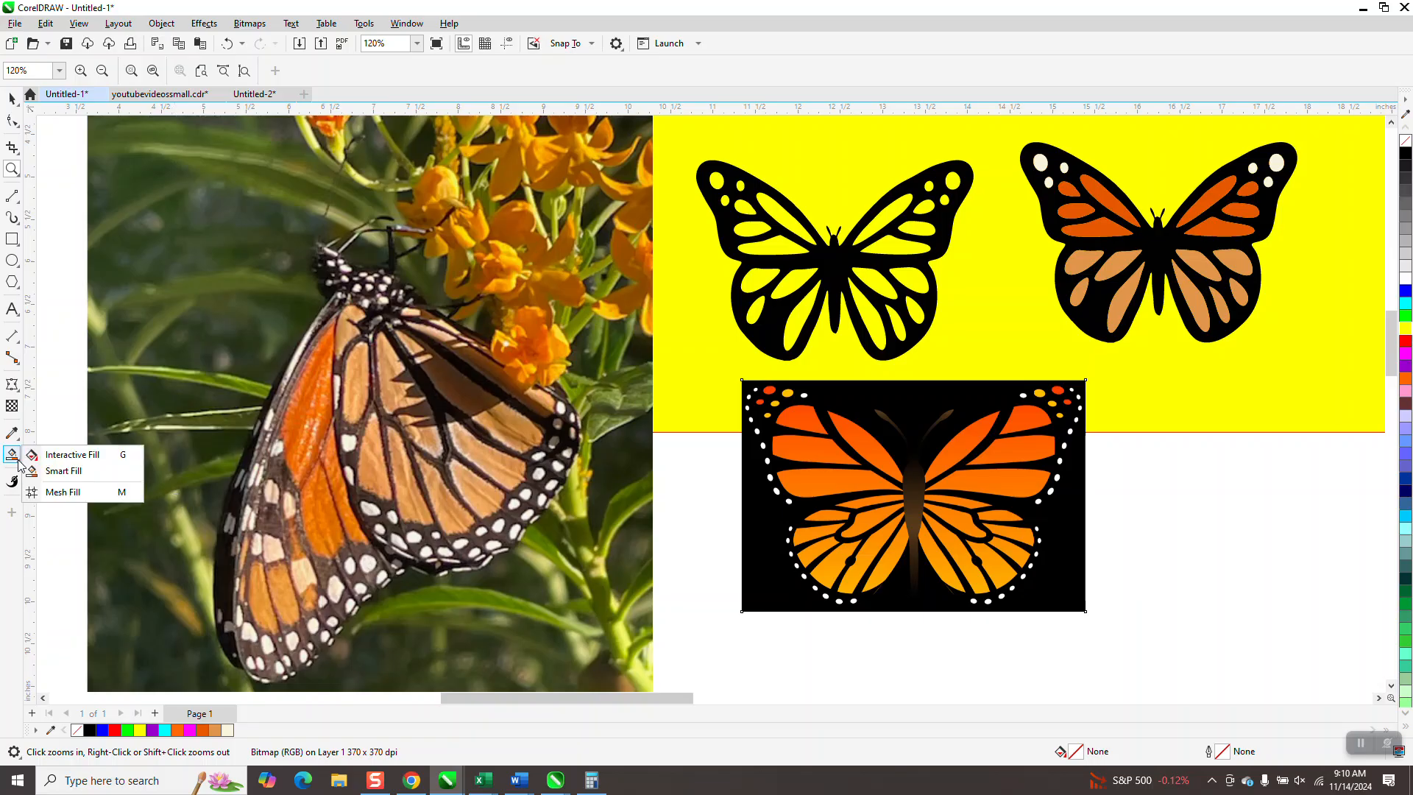
left_click(74, 478)
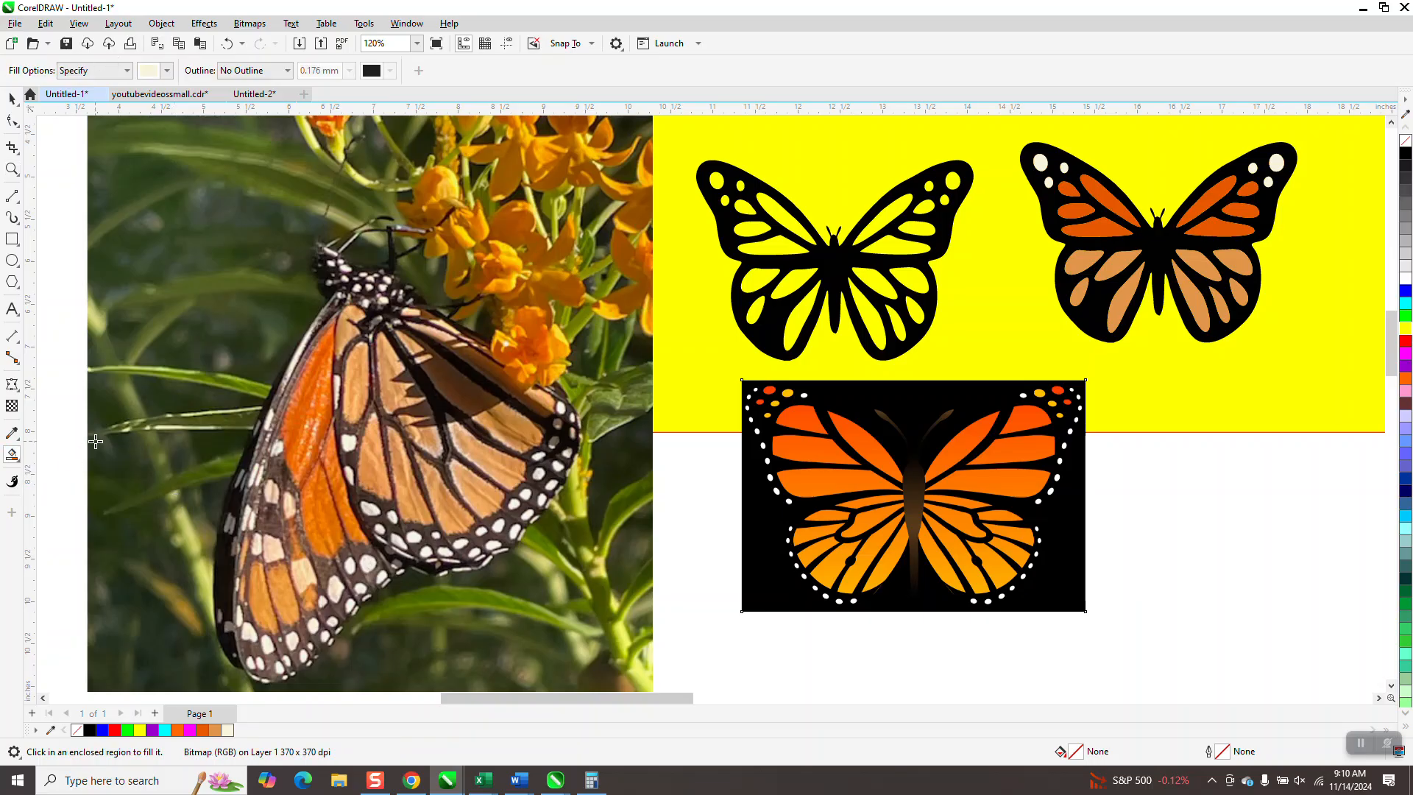
left_click(167, 71)
left_click(282, 285)
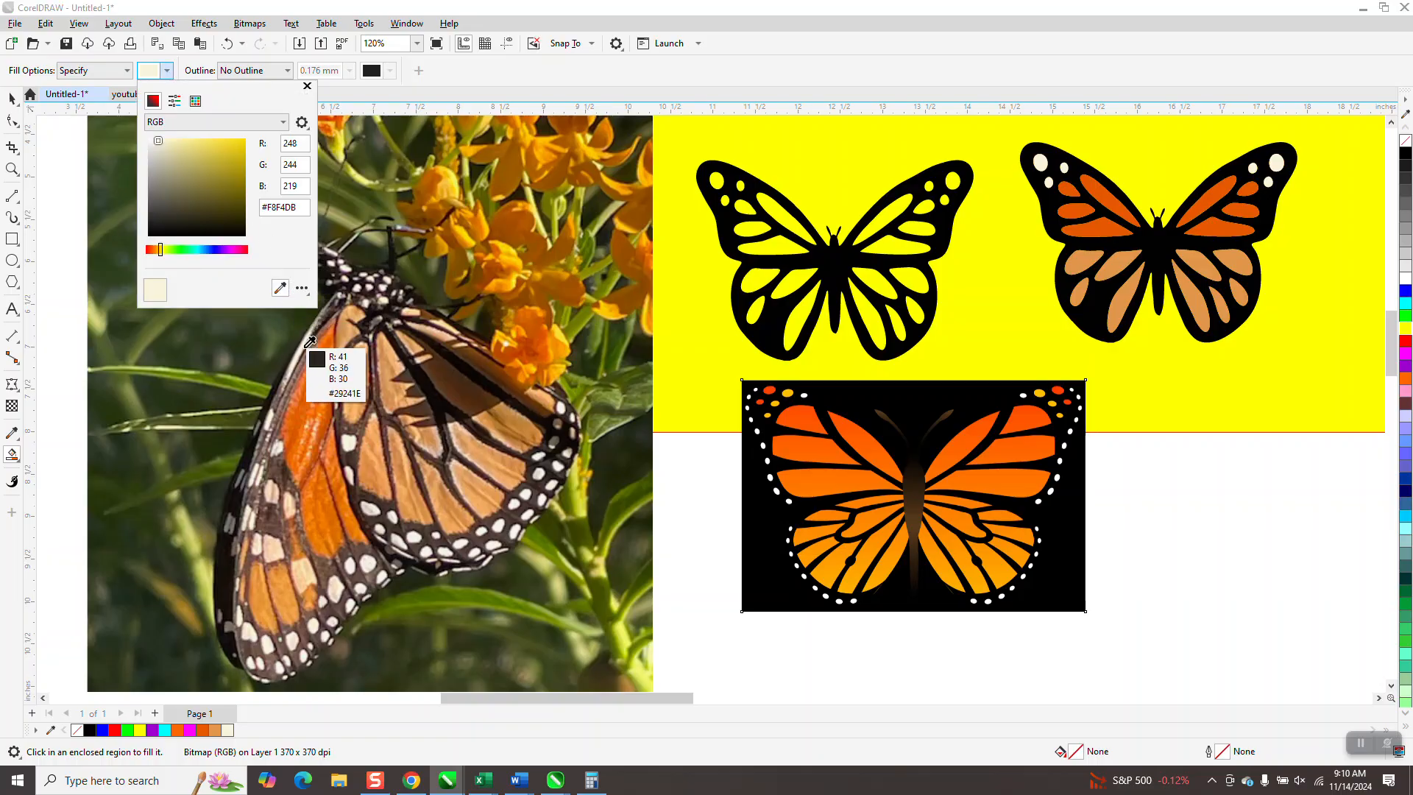
left_click(316, 390)
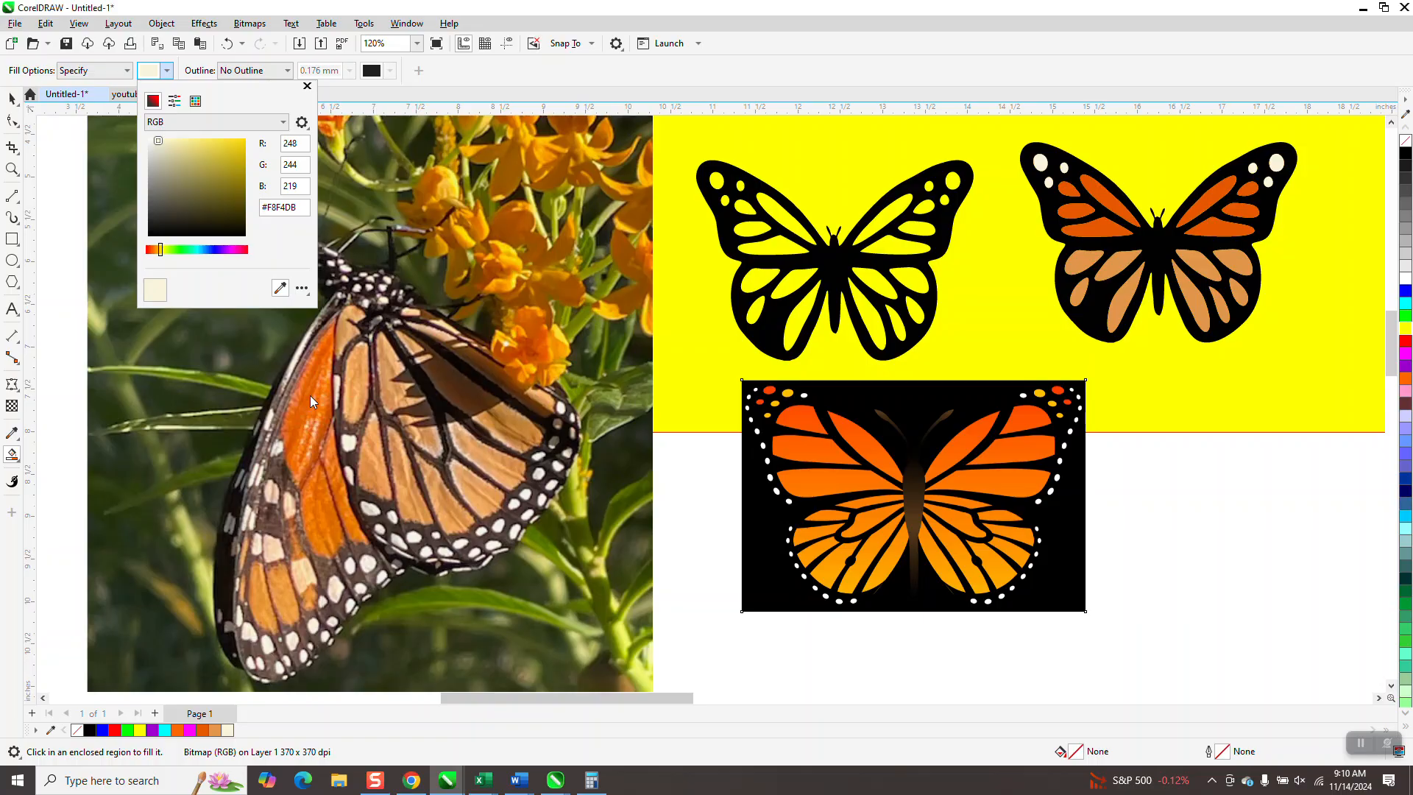
- Smart Fill the cells of the traced butterfly's upper left wing with the sampled dark orange #E05E00
left_click(769, 223)
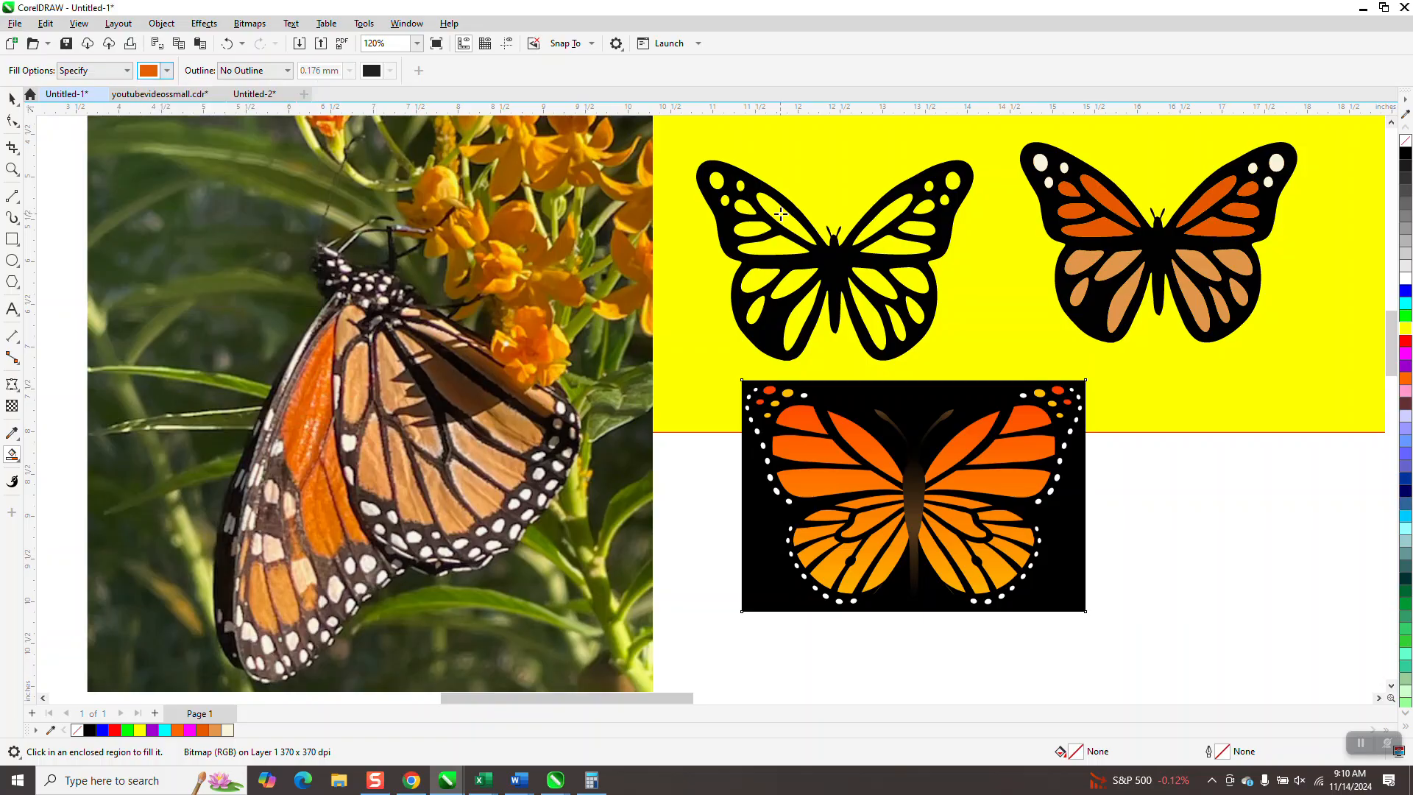
left_click(767, 226)
left_click(760, 227)
left_click(765, 246)
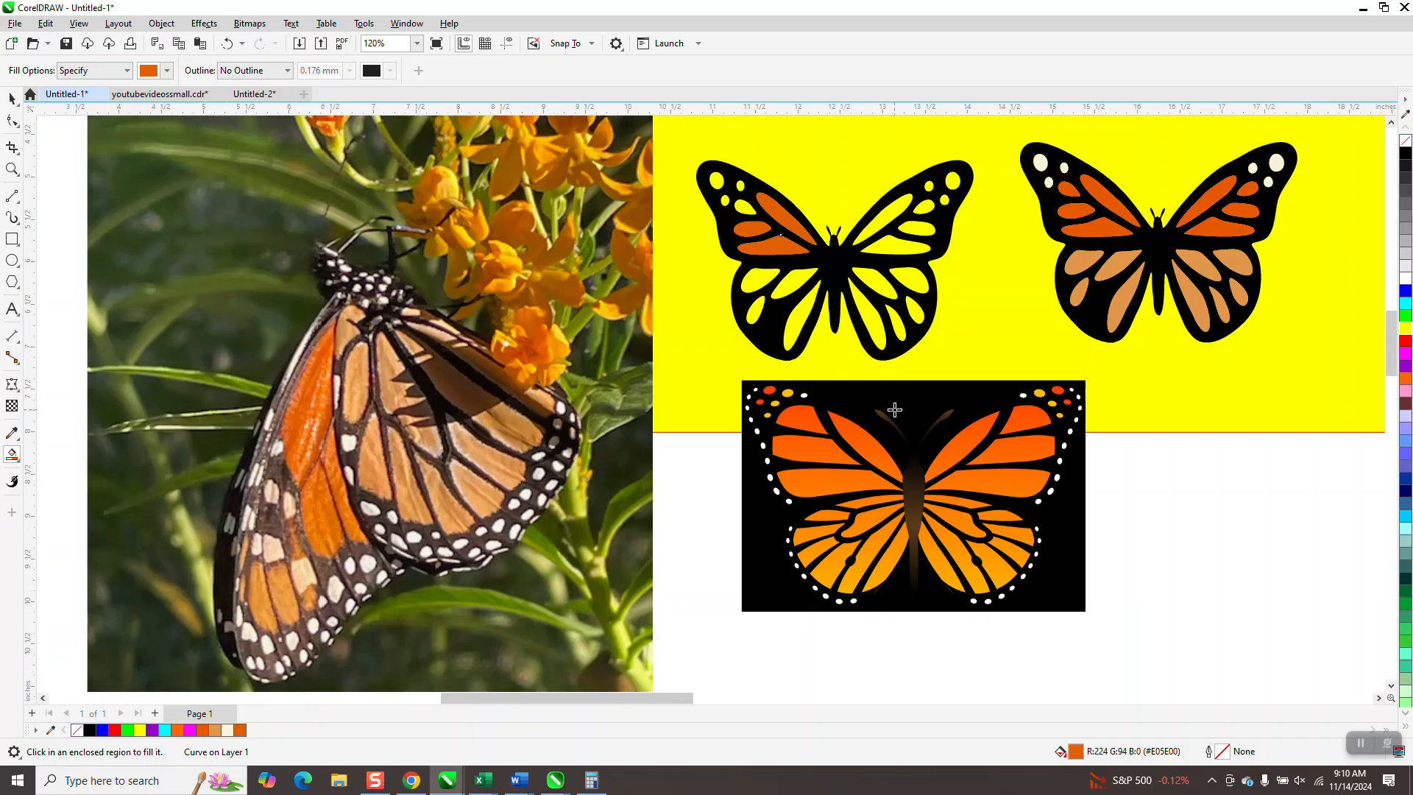
left_click(740, 215)
- Sample the tan #E19047 from the lower wing in the photo and Smart Fill the traced butterfly's lower left wing cells
left_click(167, 70)
left_click(279, 288)
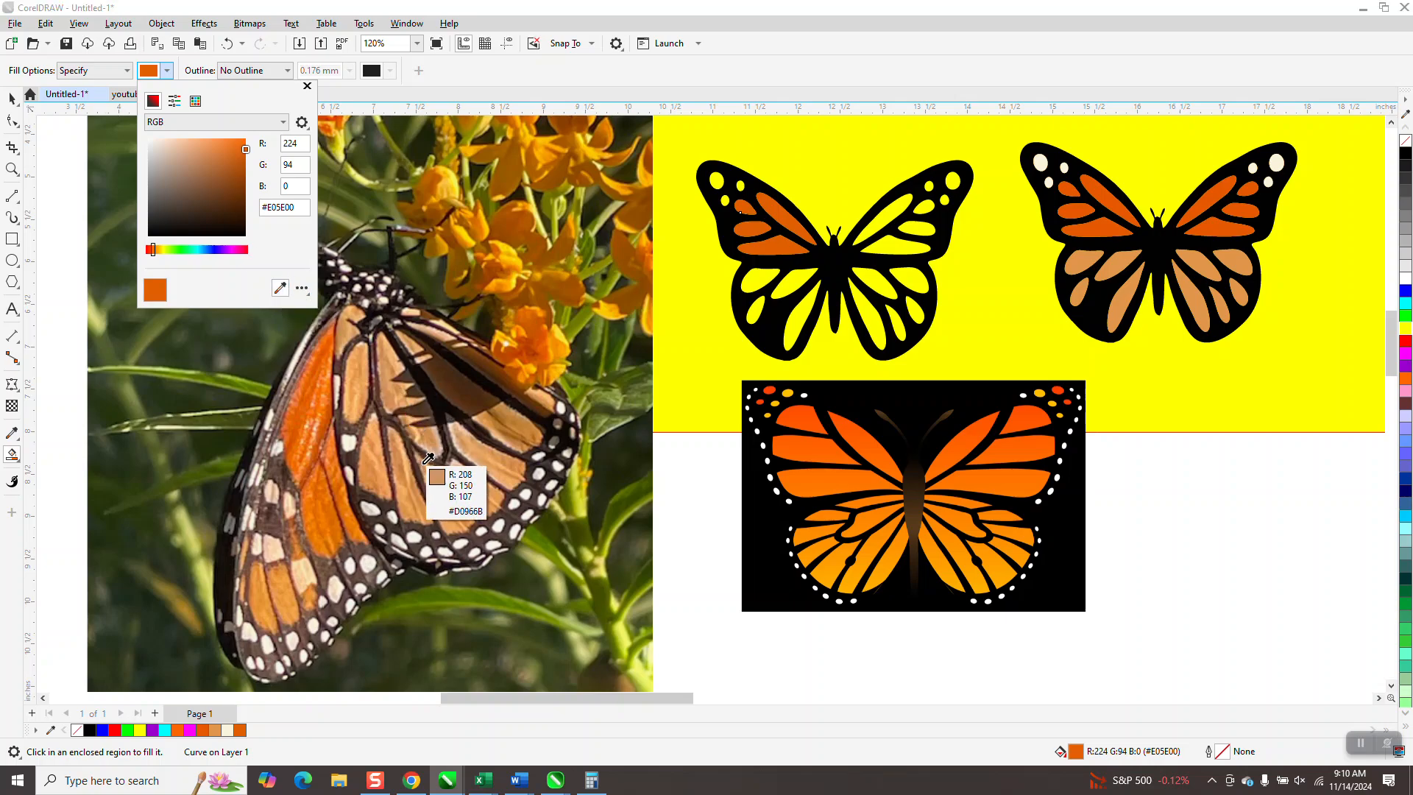
left_click(373, 480)
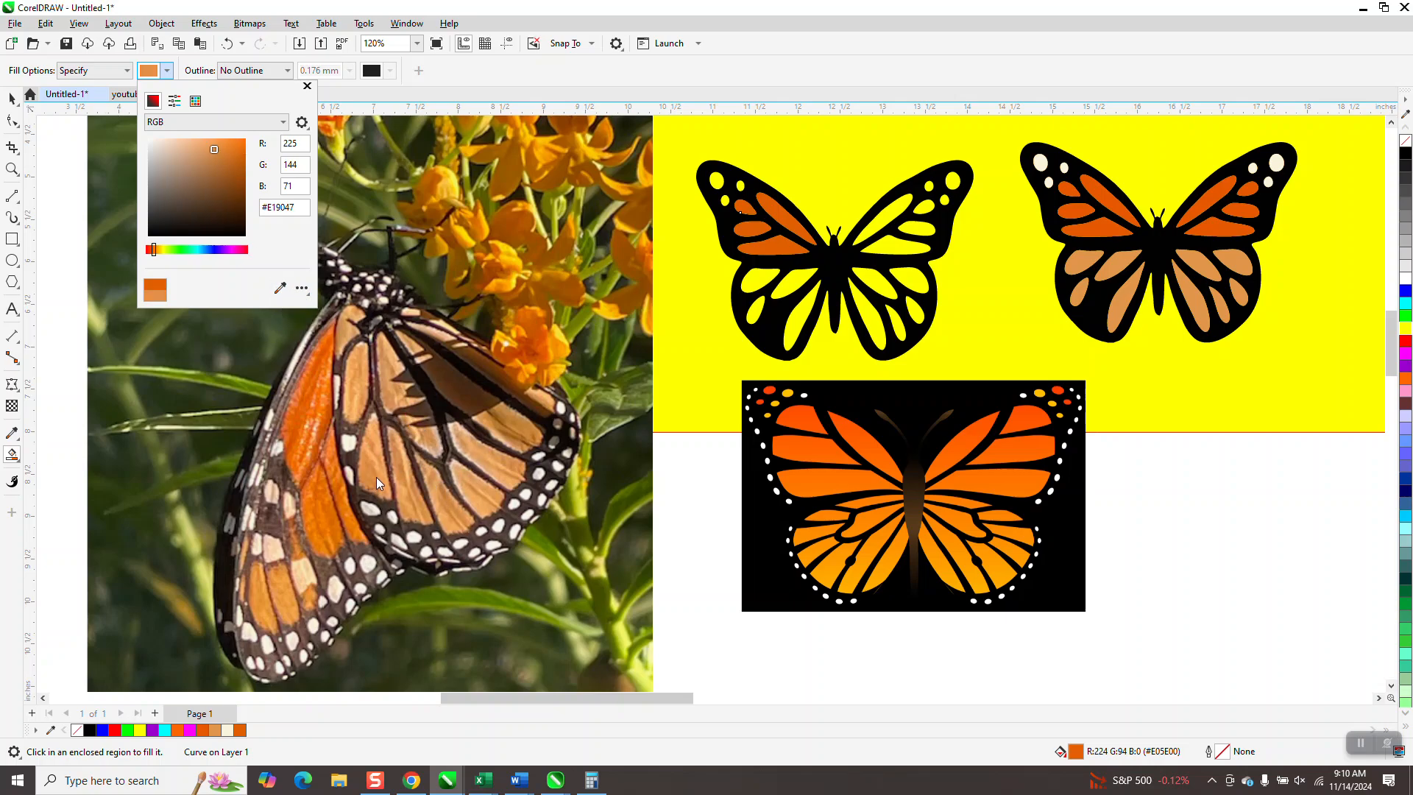
left_click(794, 291)
left_click(765, 283)
left_click(757, 310)
left_click(795, 320)
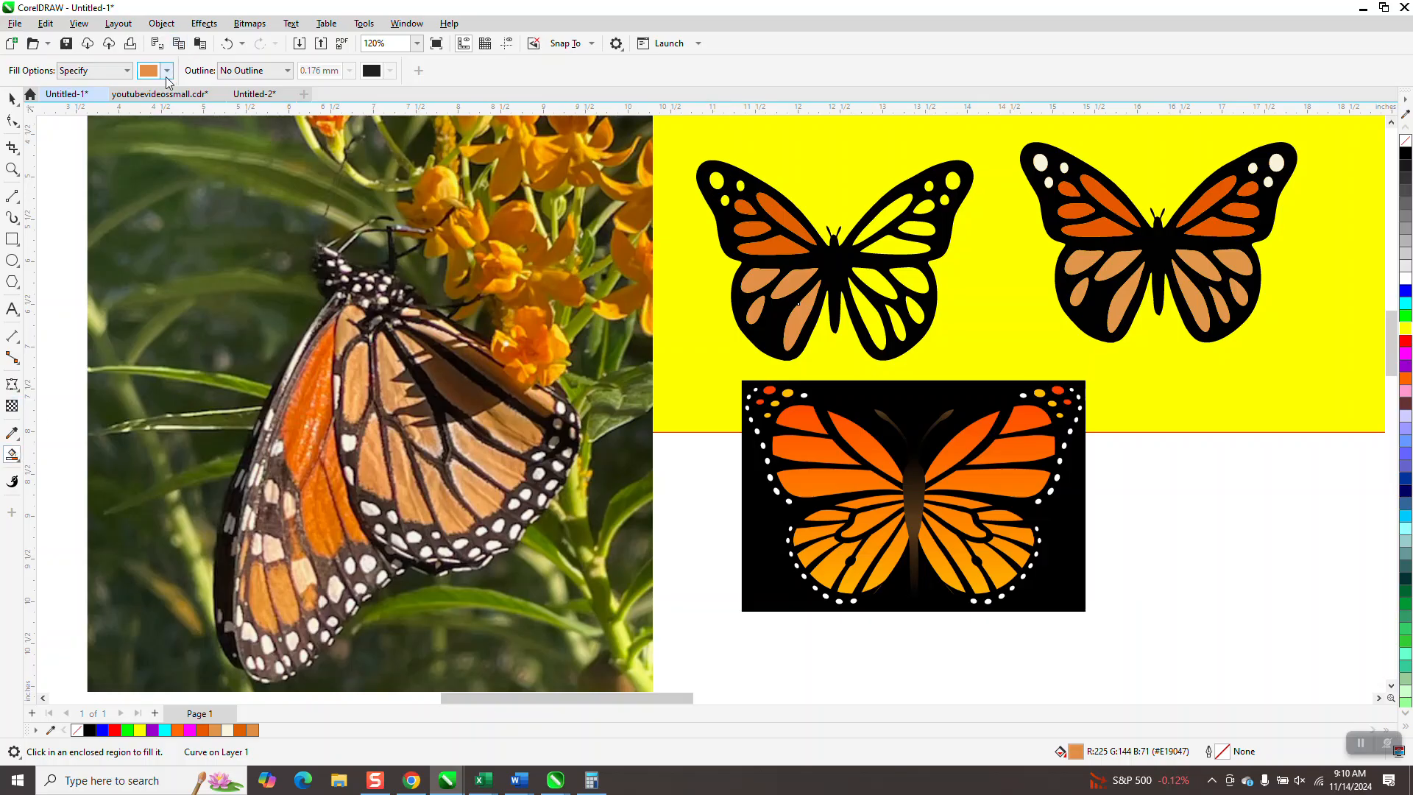
- Sample the bright orange #FF6600 from the monarch bitmap's upper wing and Smart Fill the traced butterfly's upper right wing cells
left_click(164, 74)
left_click(280, 288)
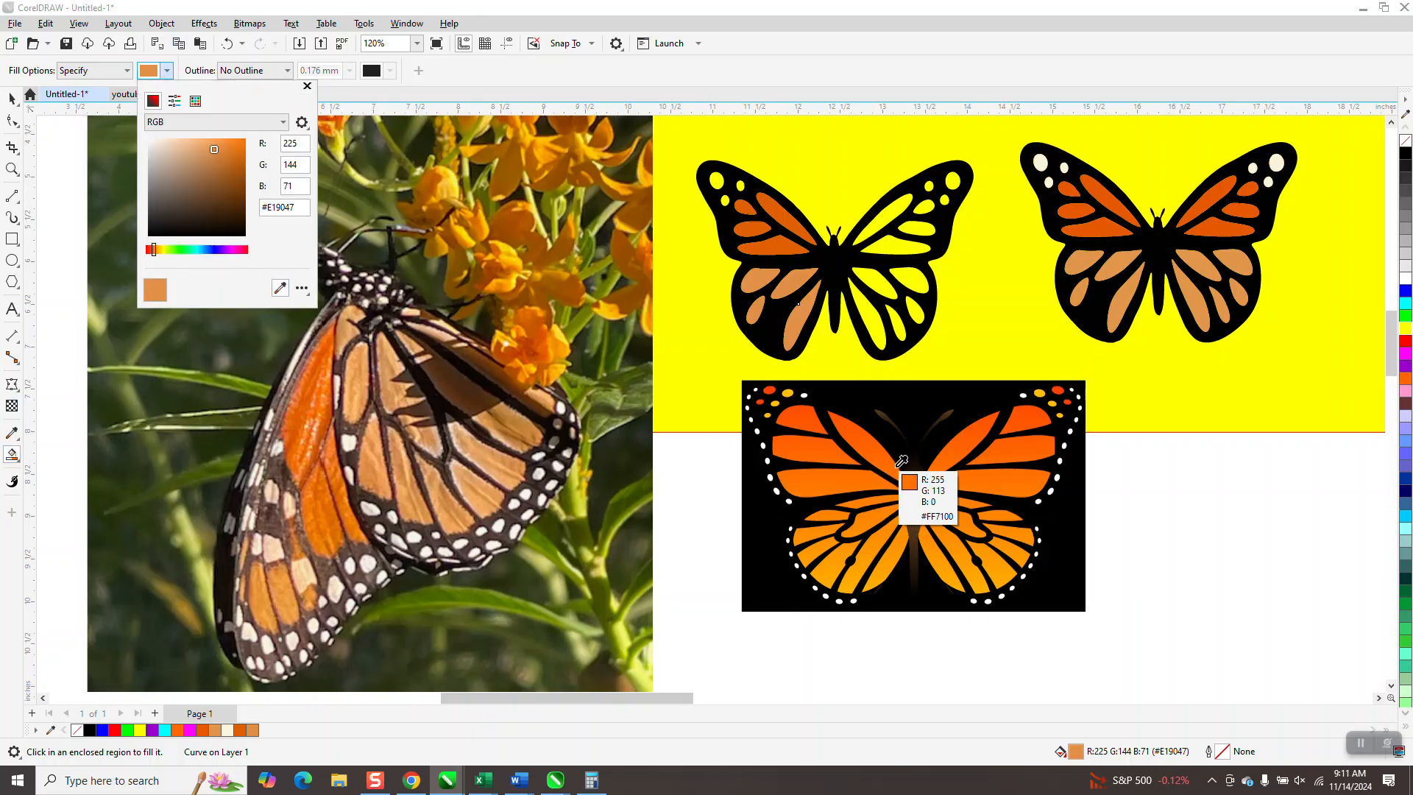
left_click(868, 419)
left_click(883, 224)
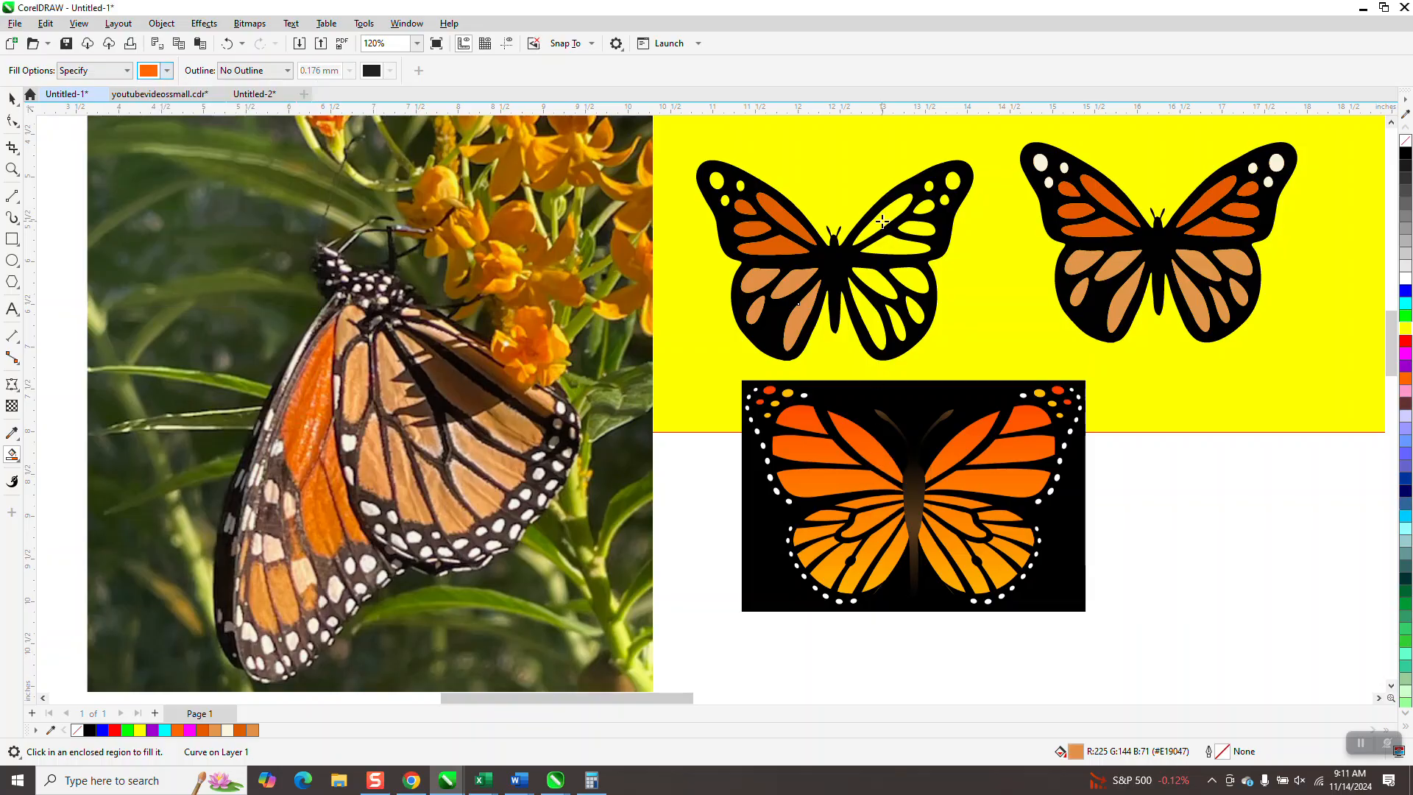
left_click(883, 219)
left_click(899, 249)
left_click(916, 229)
left_click(926, 210)
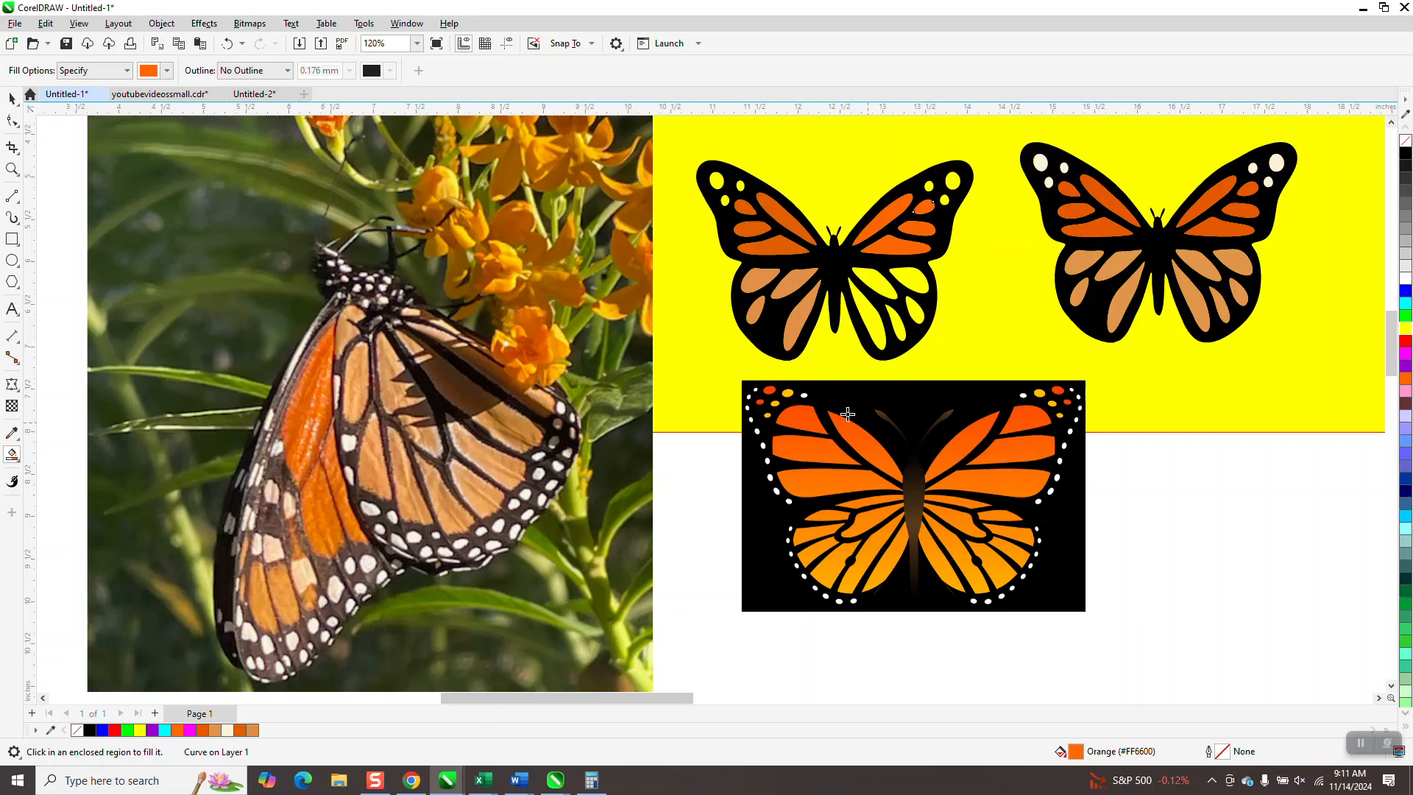
- Sample the yellow-orange #FFA500 from the monarch bitmap's lower wing and Smart Fill the traced butterfly's lower right wing cells
left_click(168, 71)
left_click(277, 289)
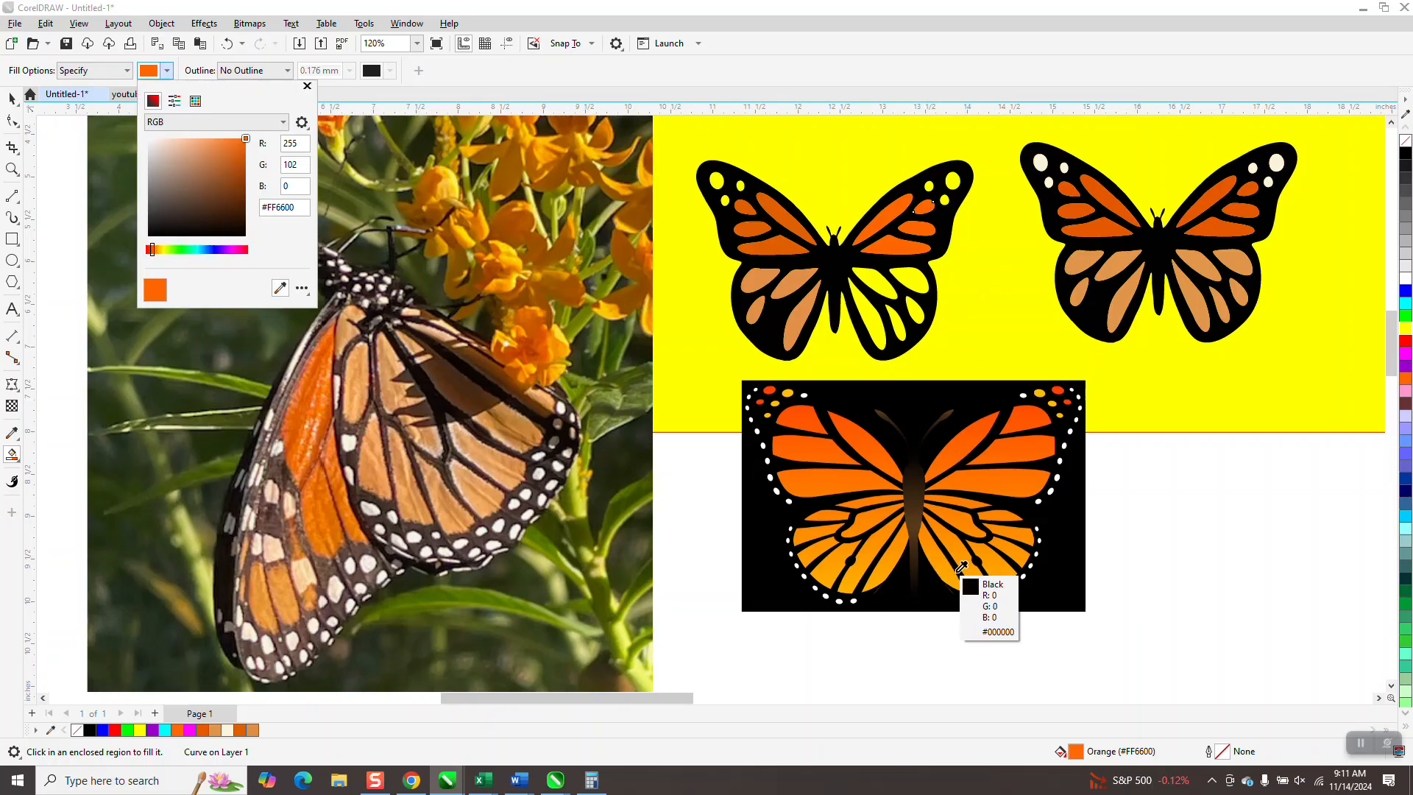
left_click(955, 566)
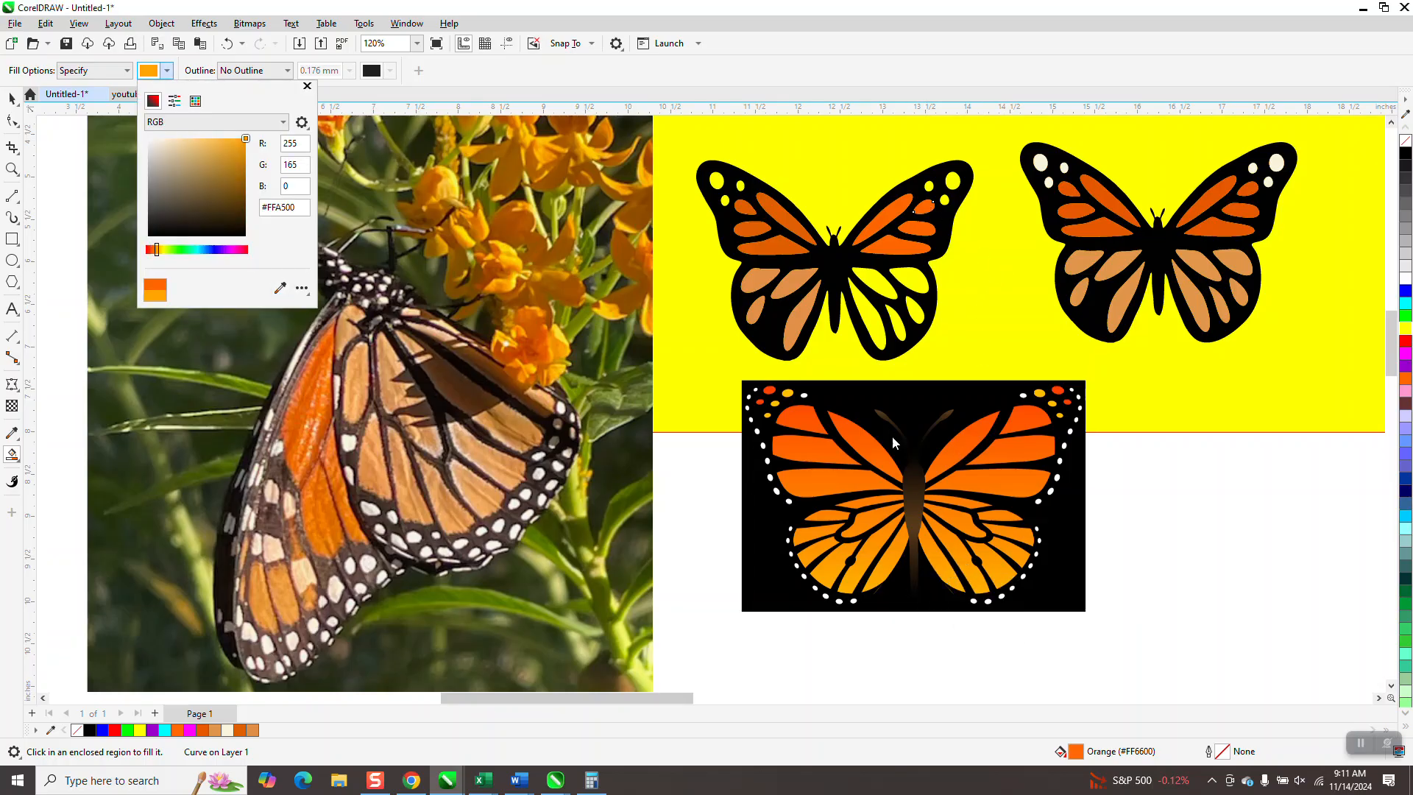
left_click(878, 329)
left_click(877, 328)
left_click(876, 284)
left_click(914, 282)
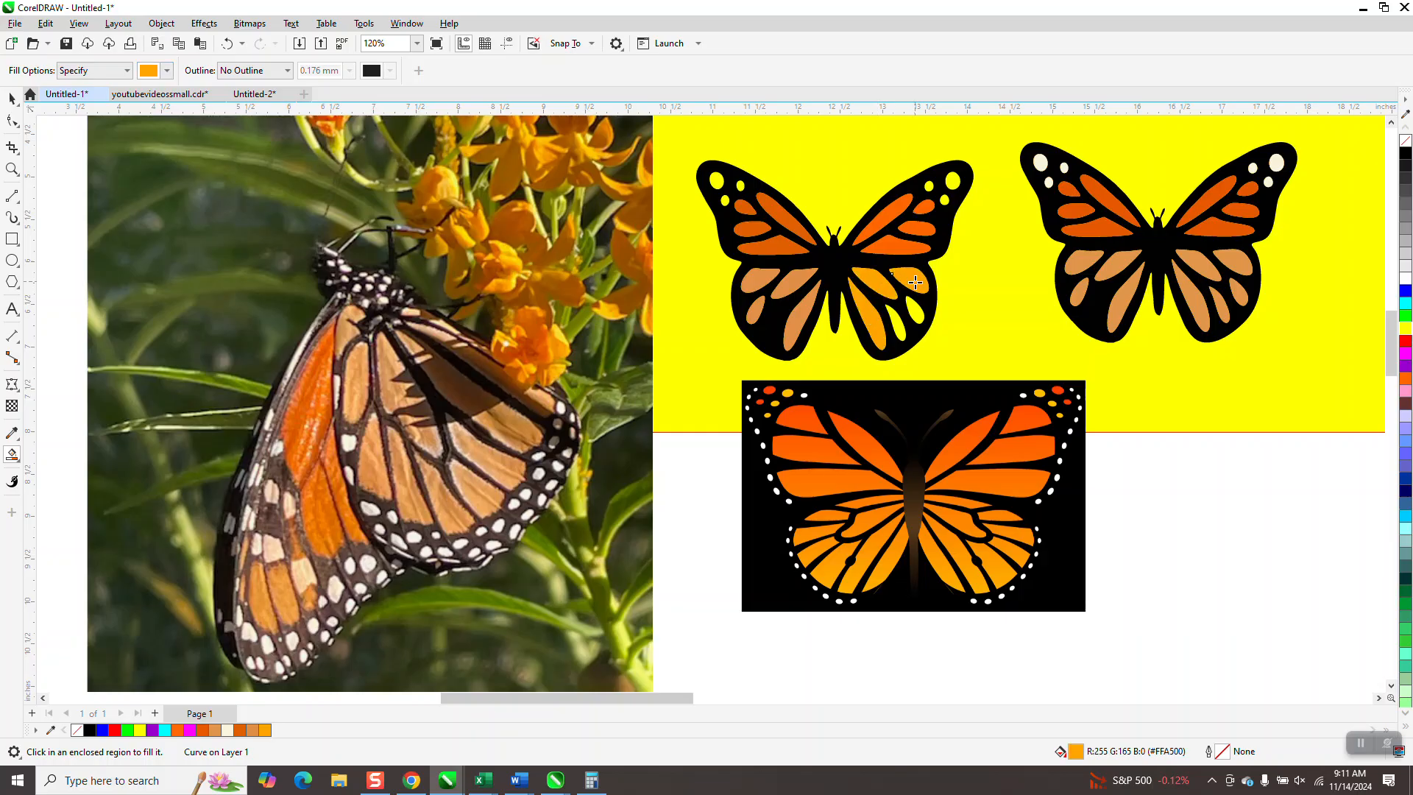
left_click(892, 317)
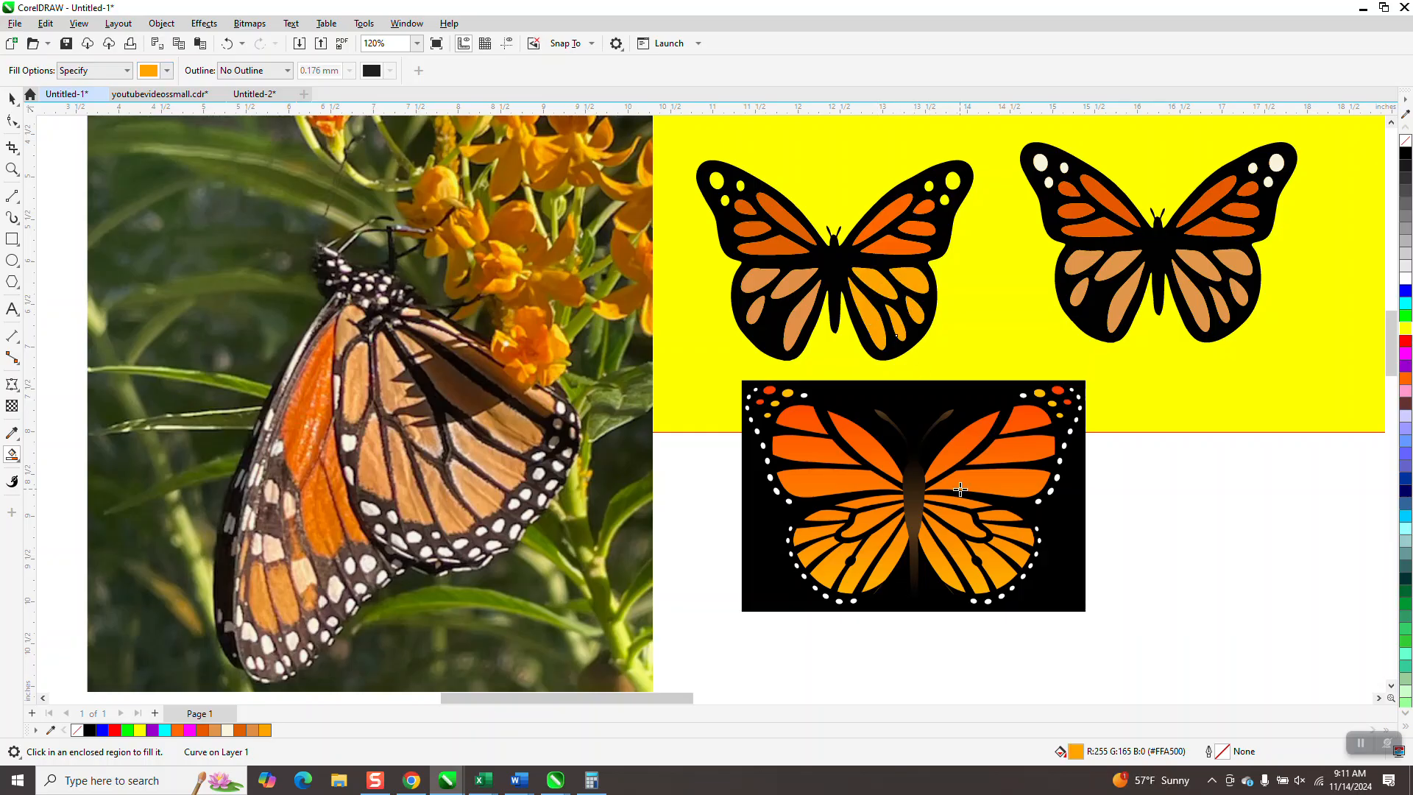
- Set the Smart Fill color to white #FFFFFF sampled from a wing-tip dot of the monarch bitmap
left_click(12, 169)
left_click_drag(806, 501, 952, 618)
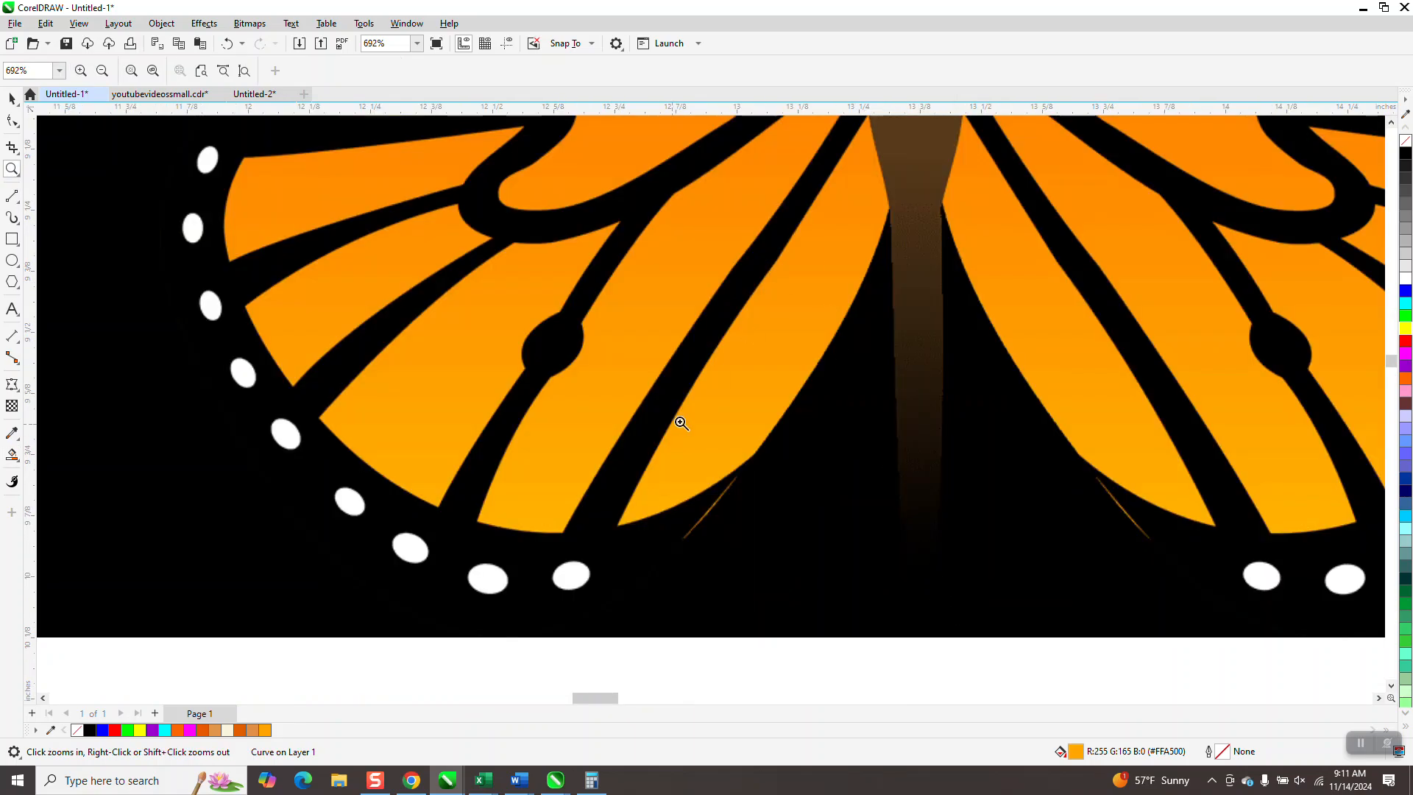
scroll(670, 409, "down", 4)
scroll(688, 449, "down", 5)
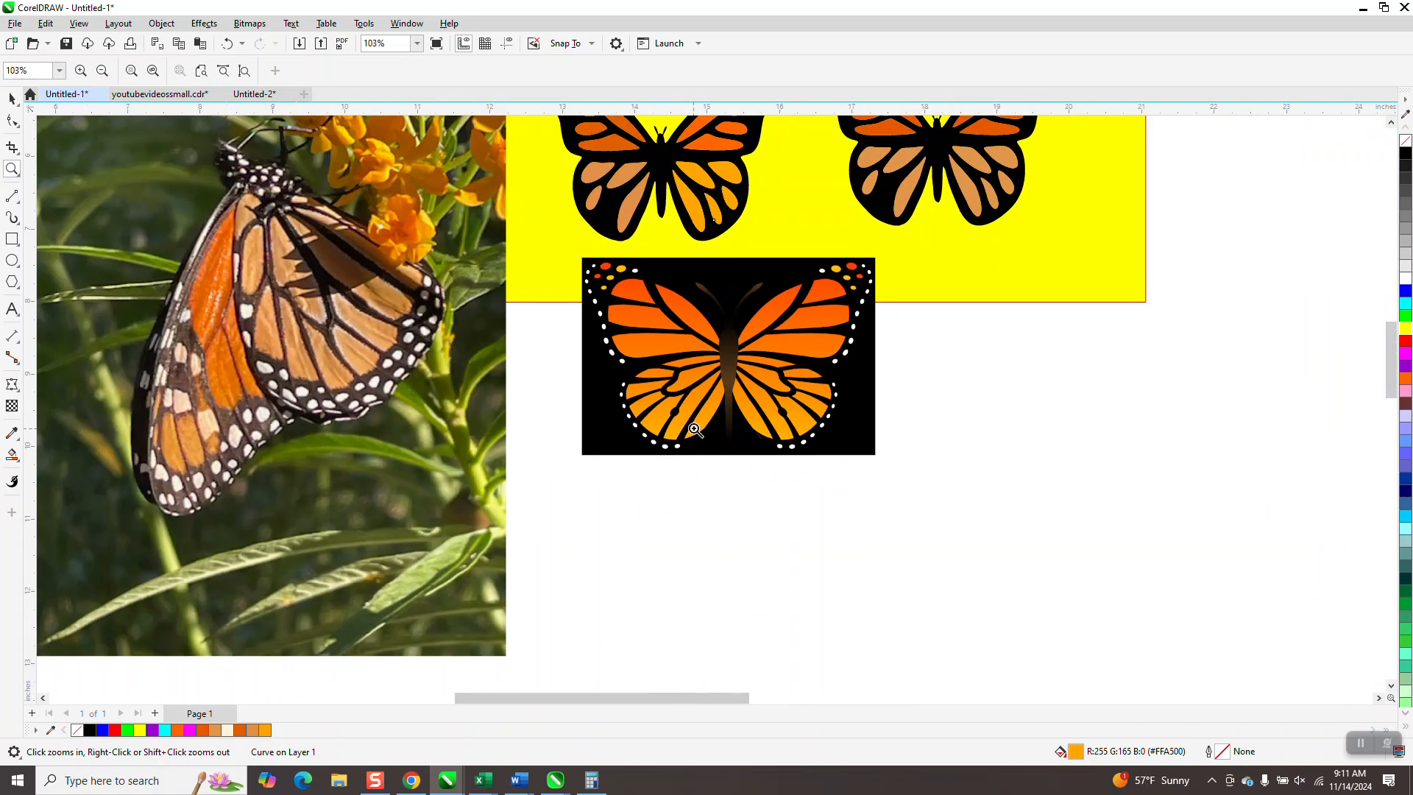
left_click_drag(651, 225, 782, 293)
scroll(776, 350, "down", 6)
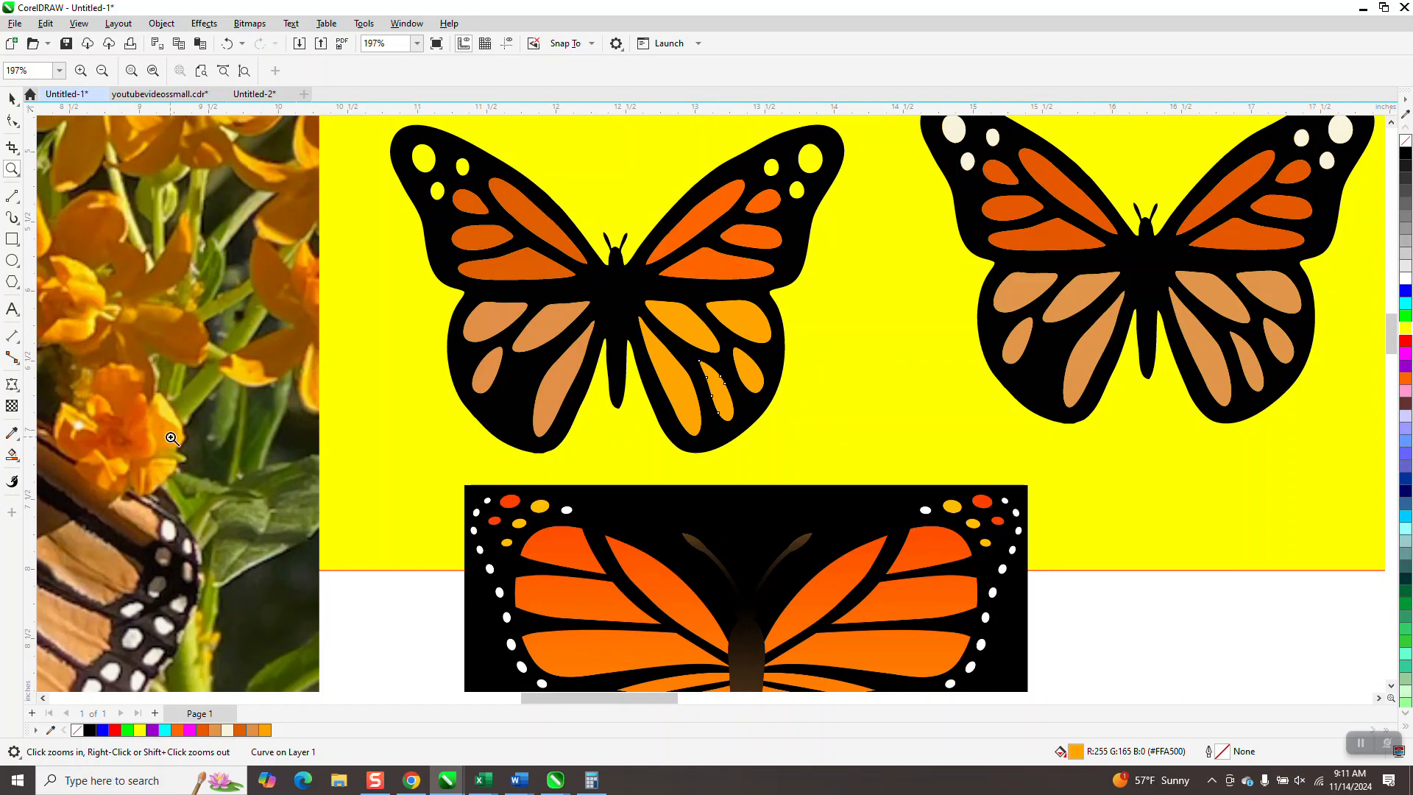
left_click(15, 484)
left_click(13, 456)
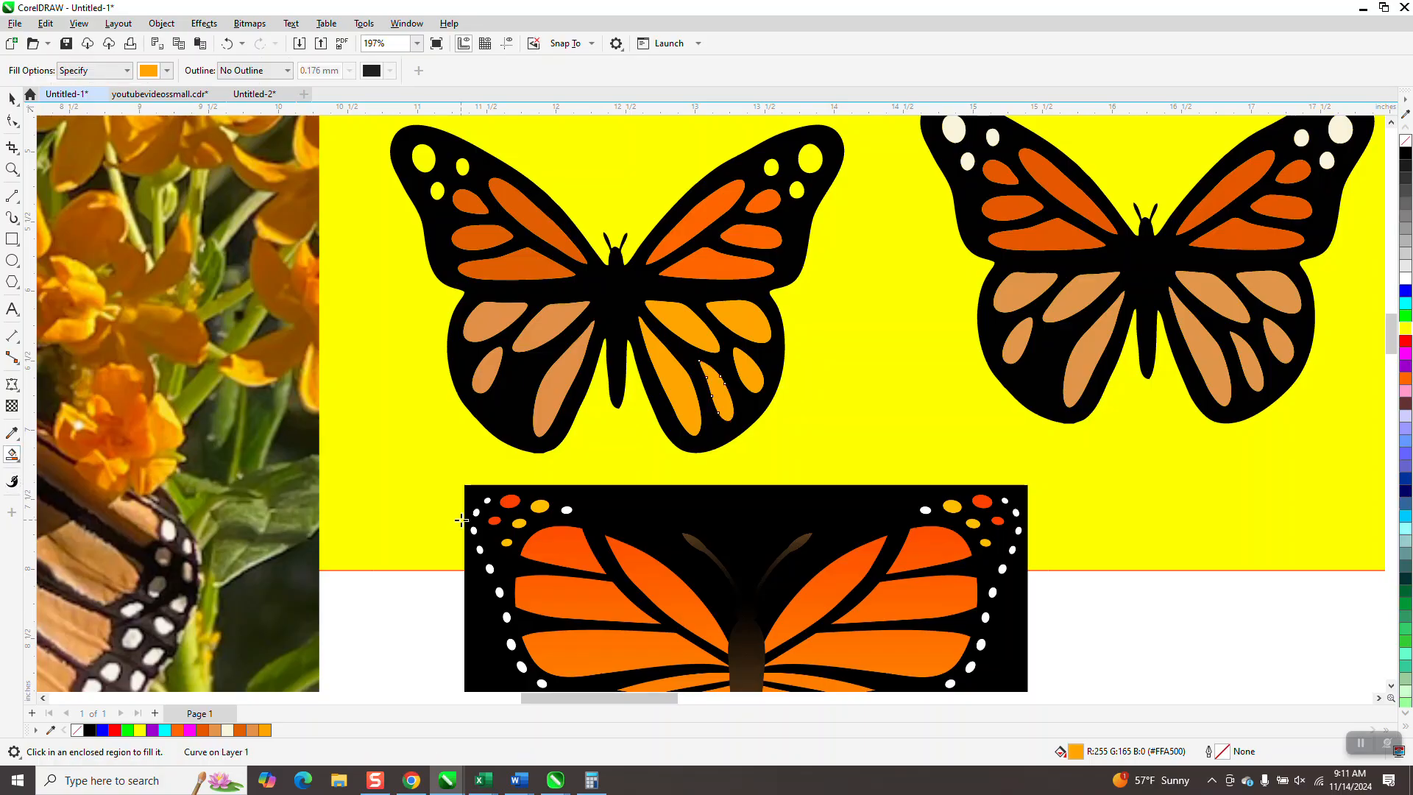
left_click(168, 71)
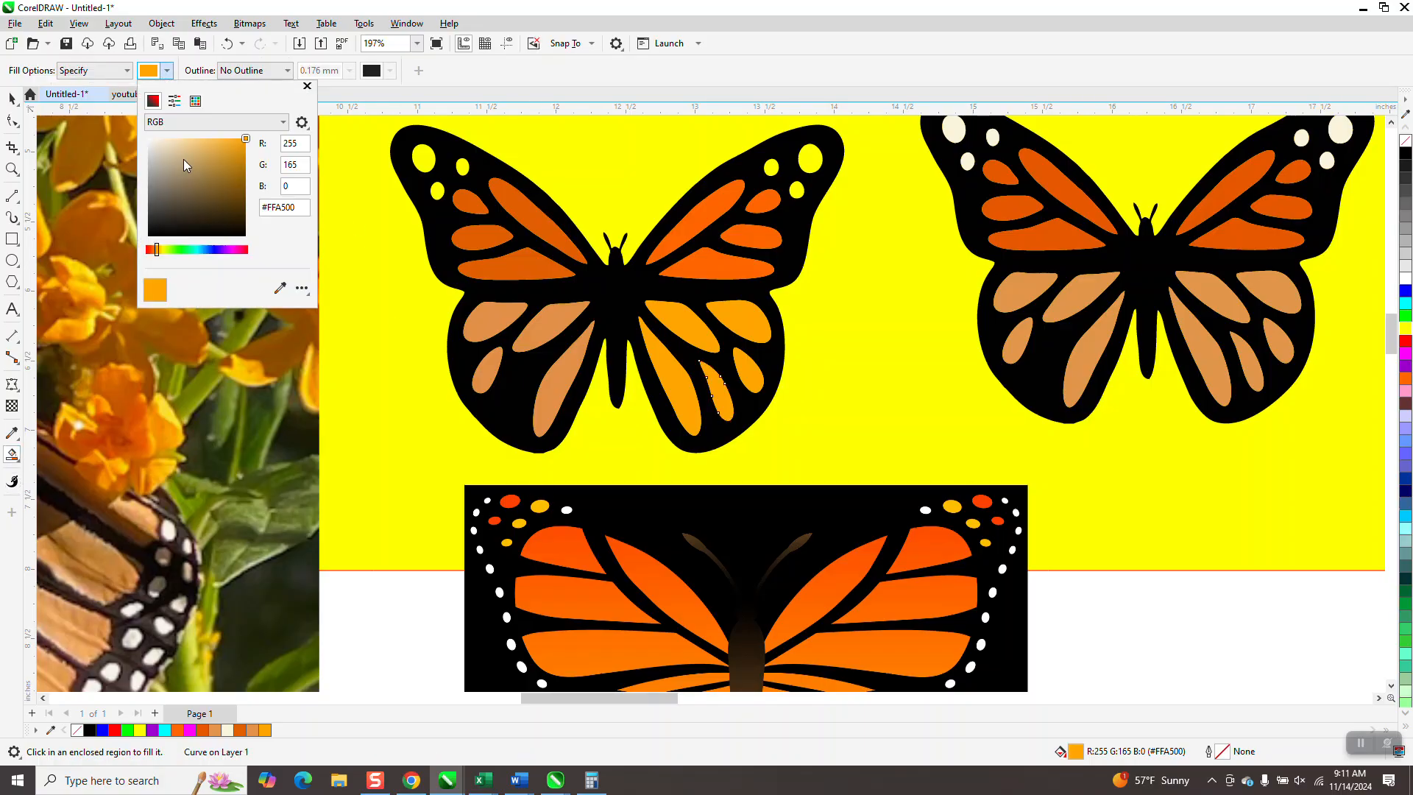
left_click(278, 289)
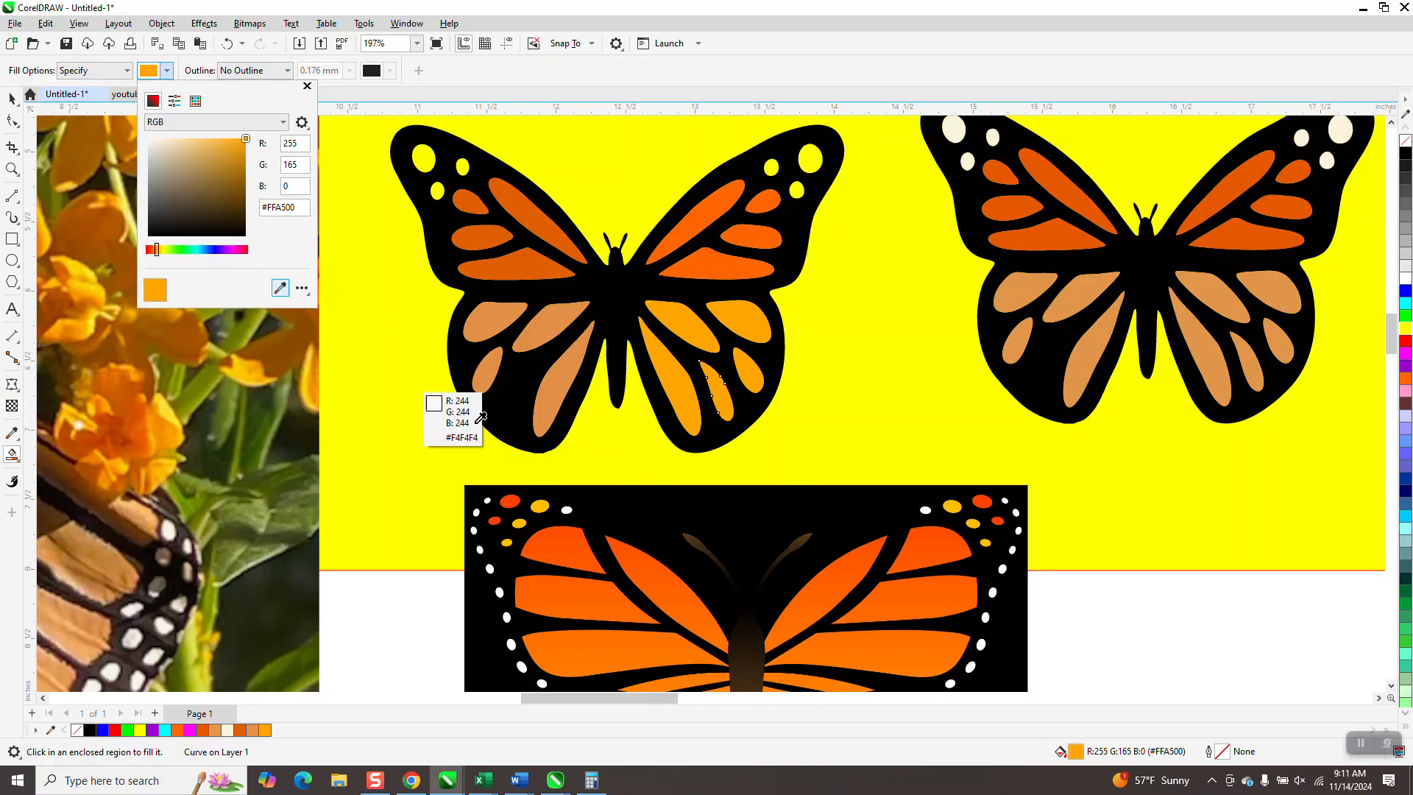
left_click(567, 509)
- Smart Fill the three spots at each wing tip of the traced butterfly with white
left_click(438, 192)
left_click(427, 160)
left_click(461, 167)
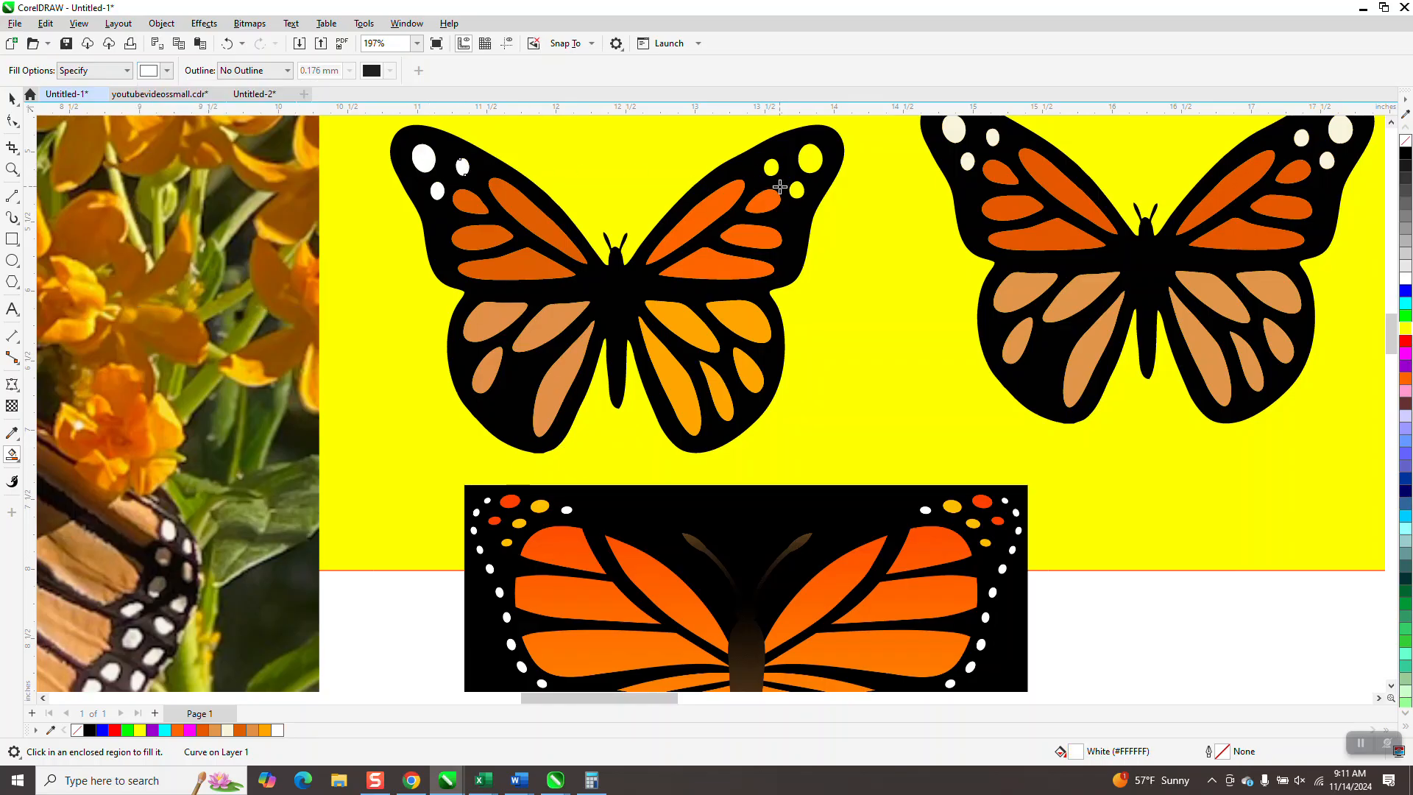
left_click(797, 192)
left_click(770, 167)
left_click(810, 158)
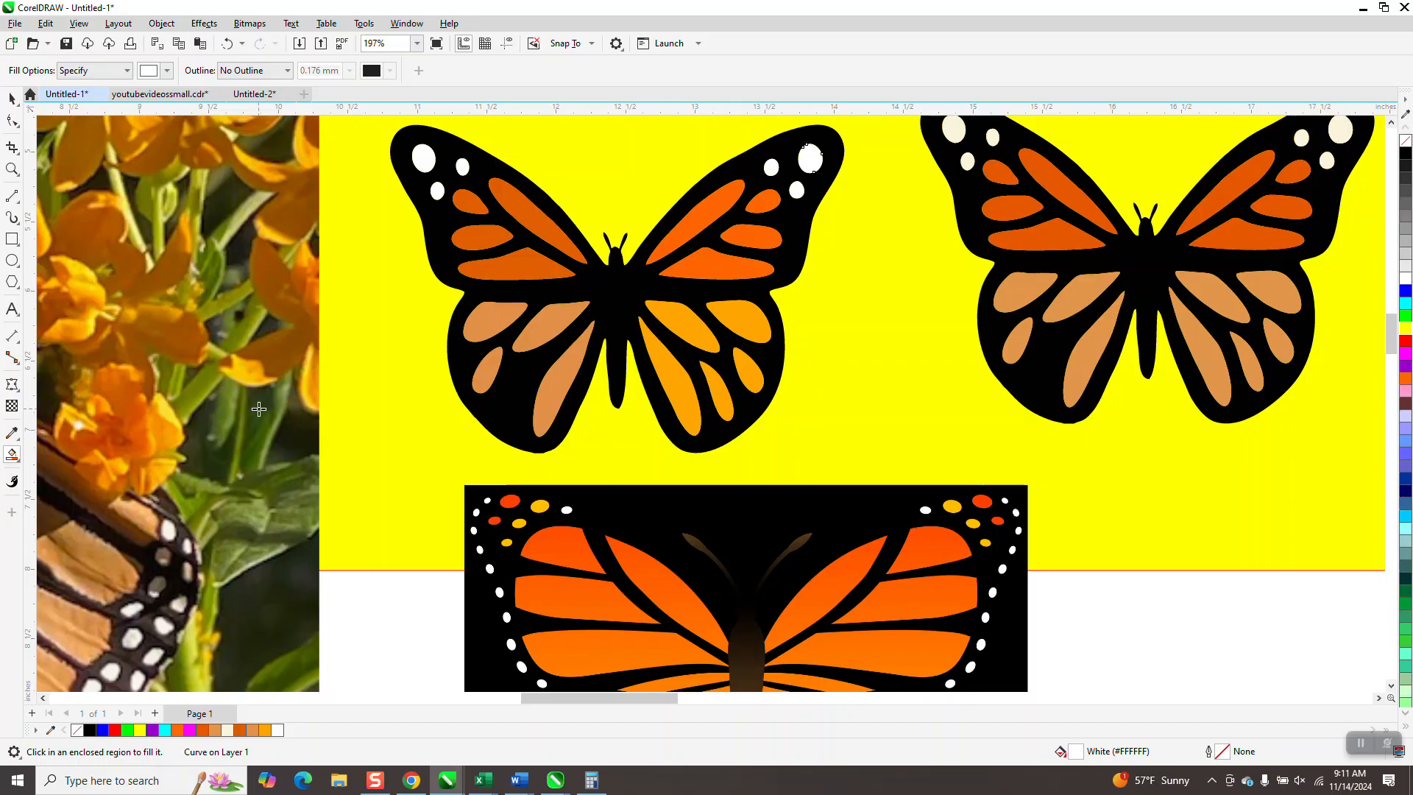
- Try to apply an Interactive Fill fountain gradient along the long inner cell of the lower right wing
scroll(242, 404, "down", 2)
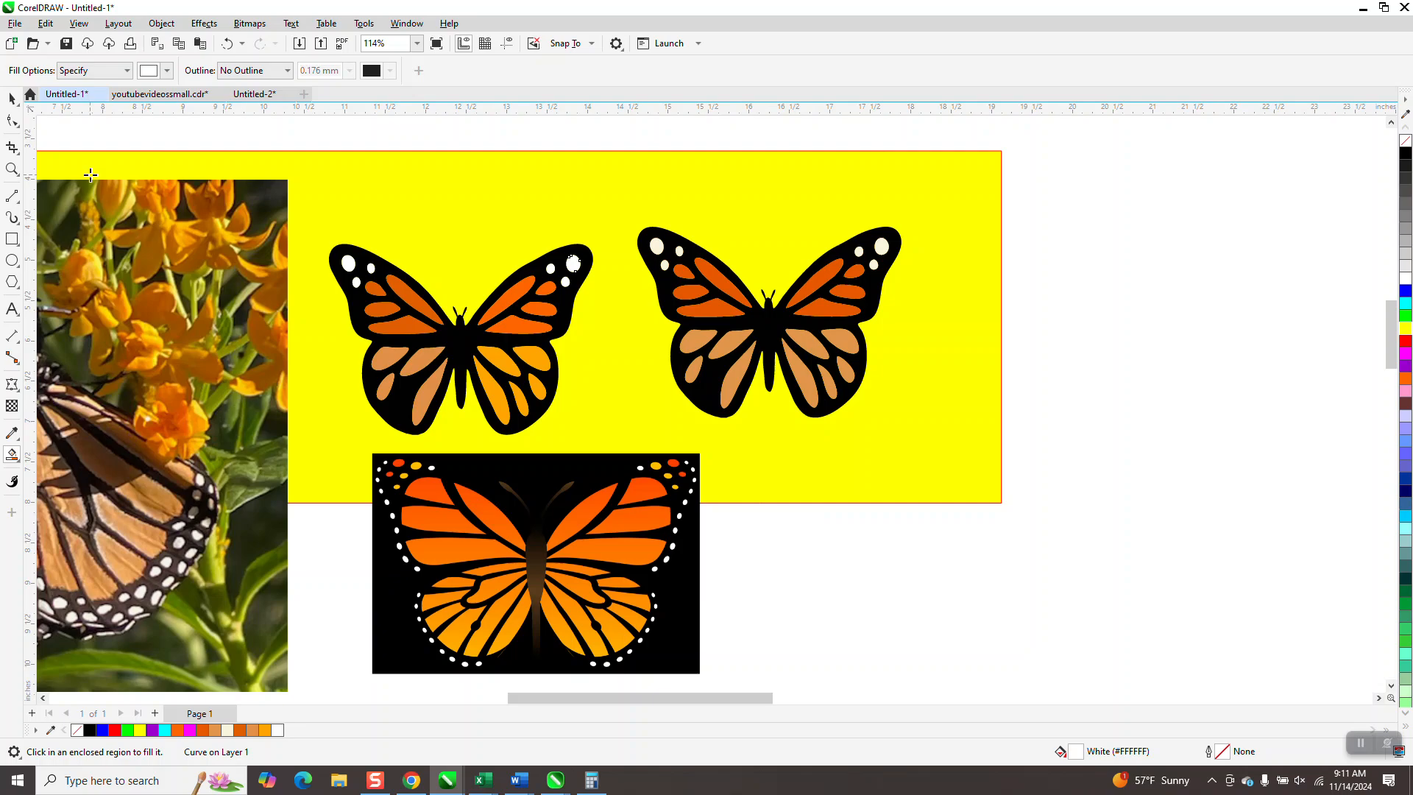
left_click(11, 169)
left_click_drag(393, 293, 748, 479)
scroll(707, 325, "down", 2)
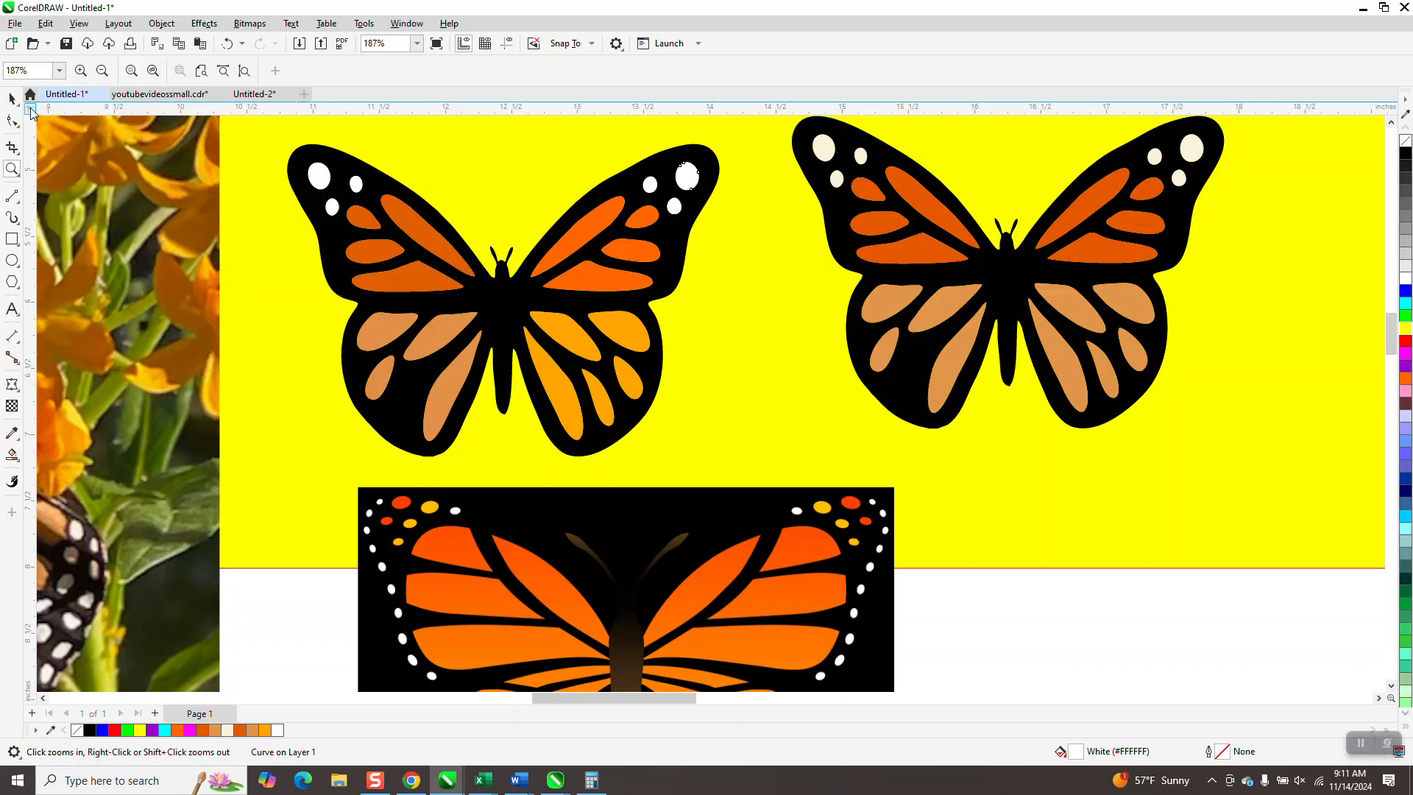
left_click(18, 462)
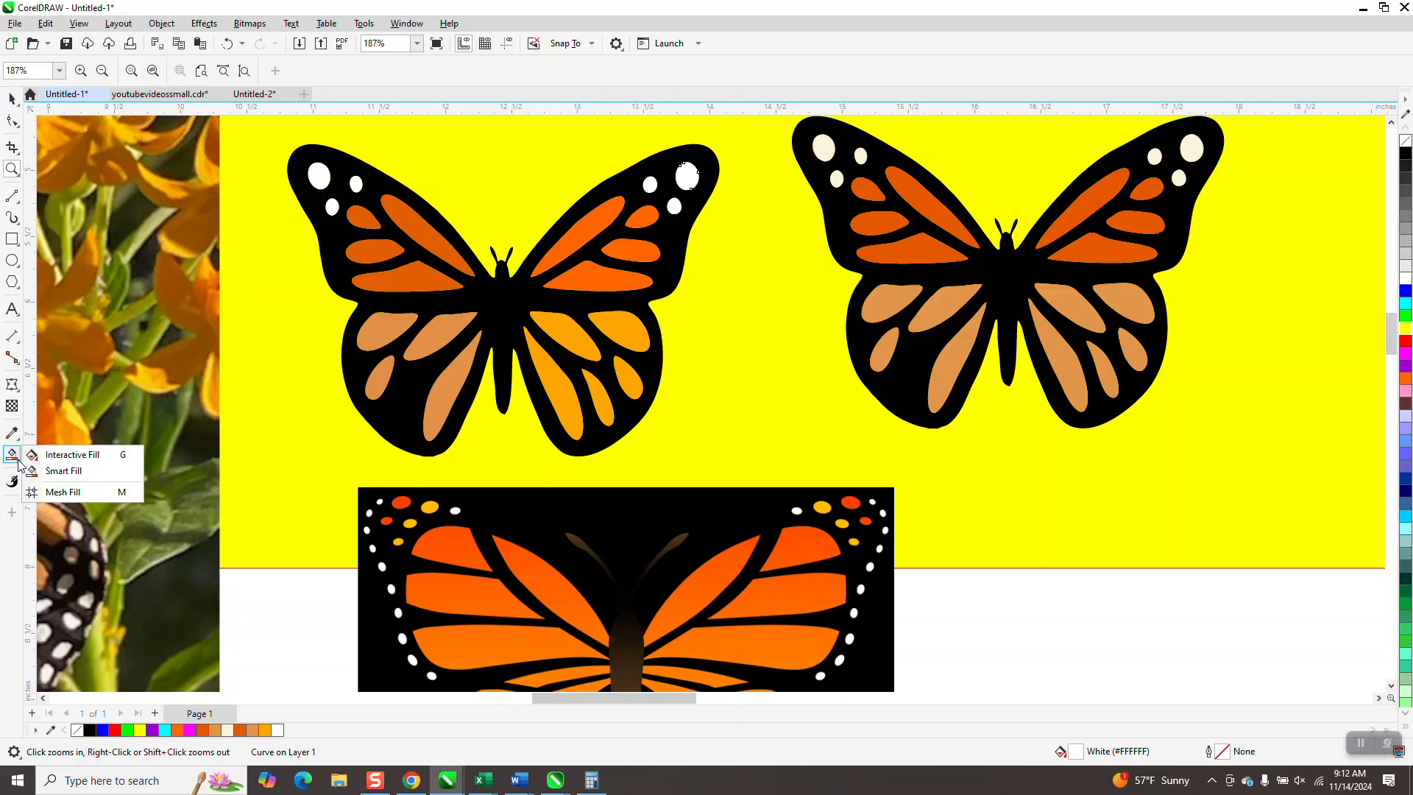
left_click(56, 456)
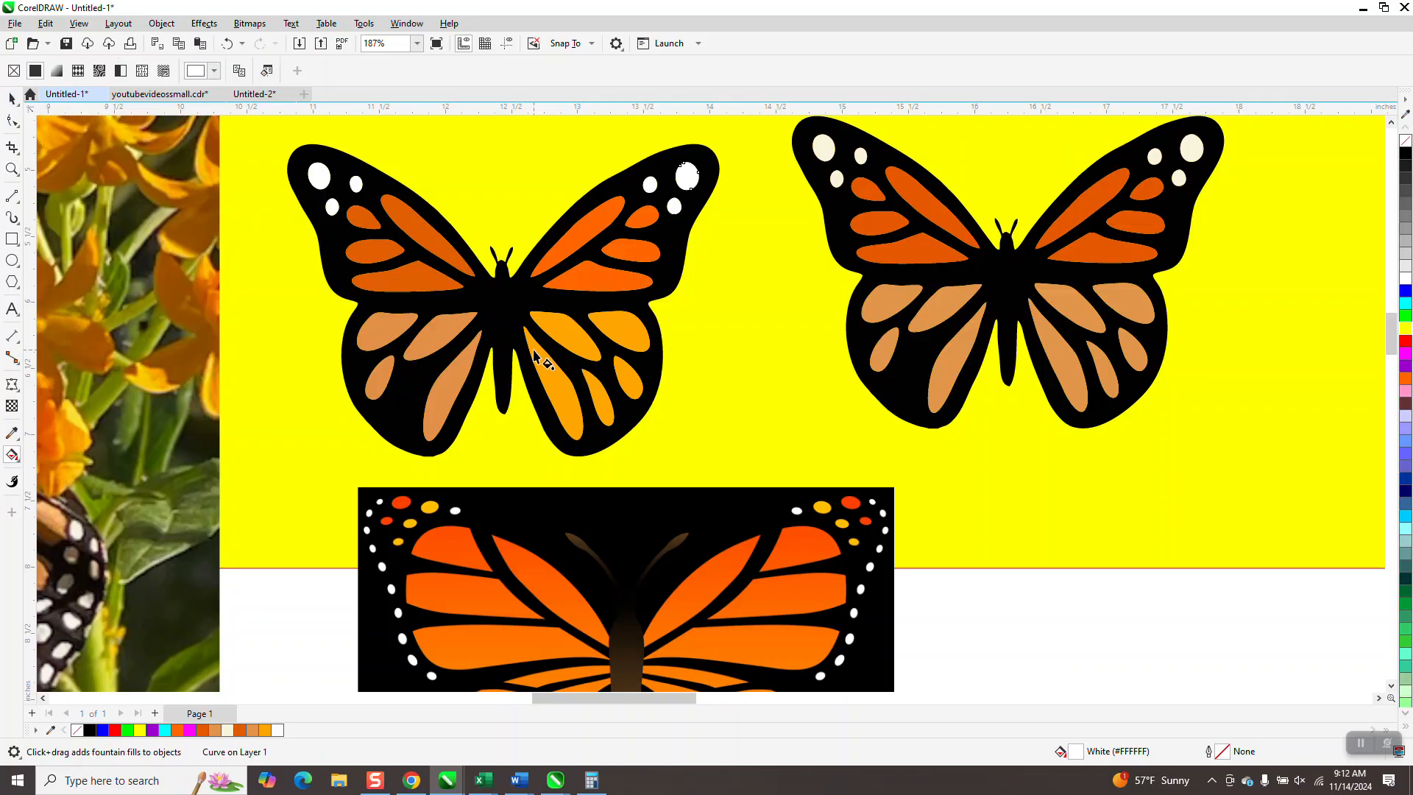
left_click_drag(532, 343, 589, 448)
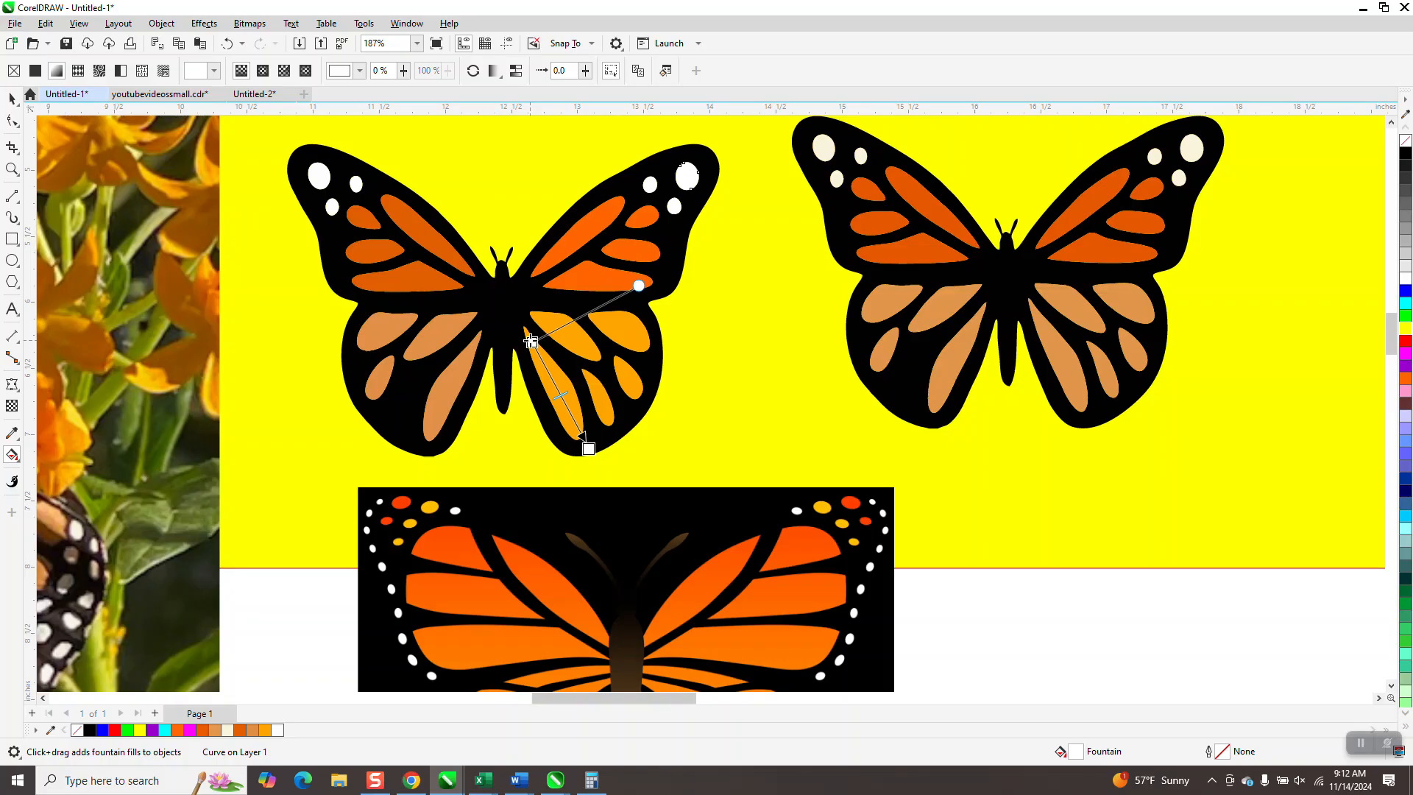
mouse_move(531, 342)
left_mouse_down()
mouse_move(599, 472)
mouse_move(534, 343)
left_mouse_up()
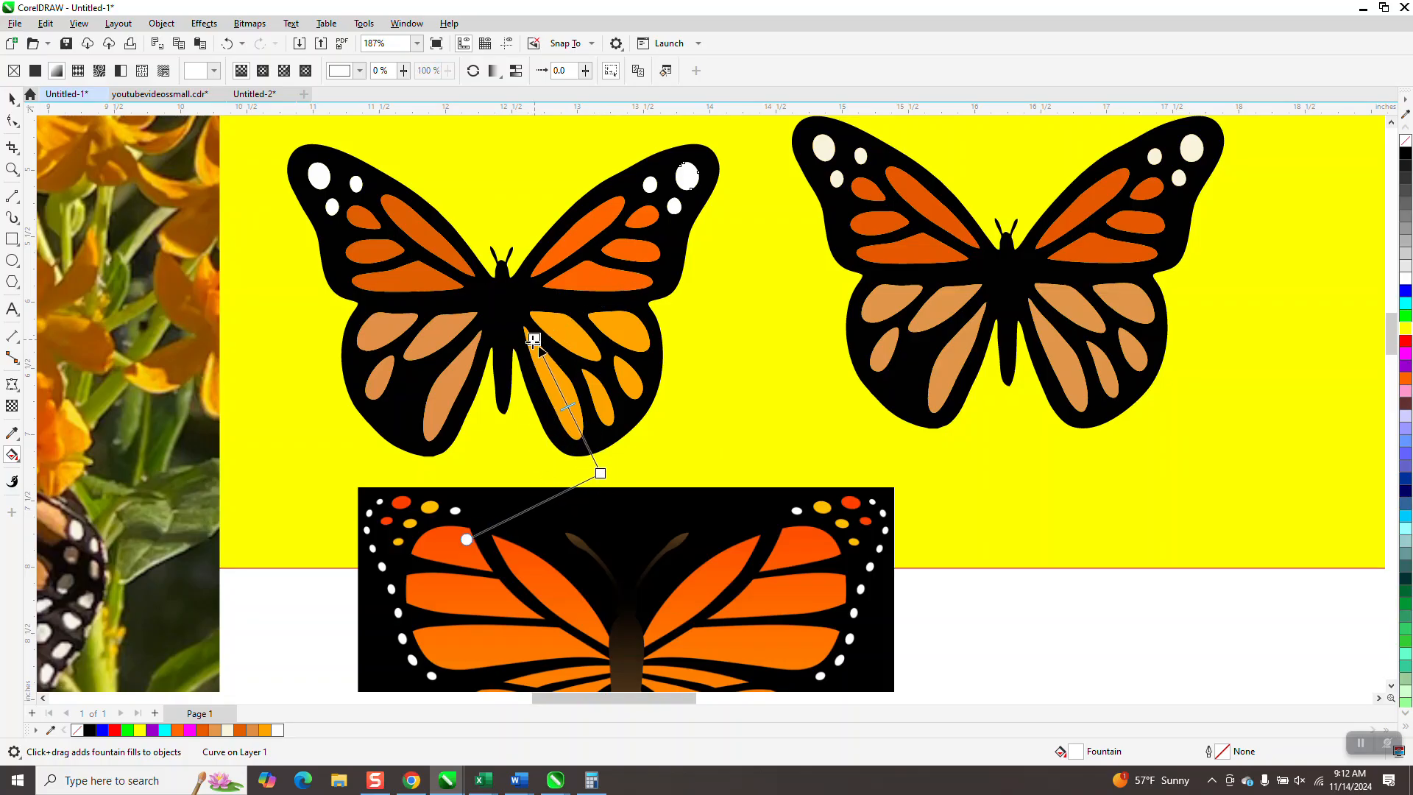
left_click_drag(590, 449, 580, 438)
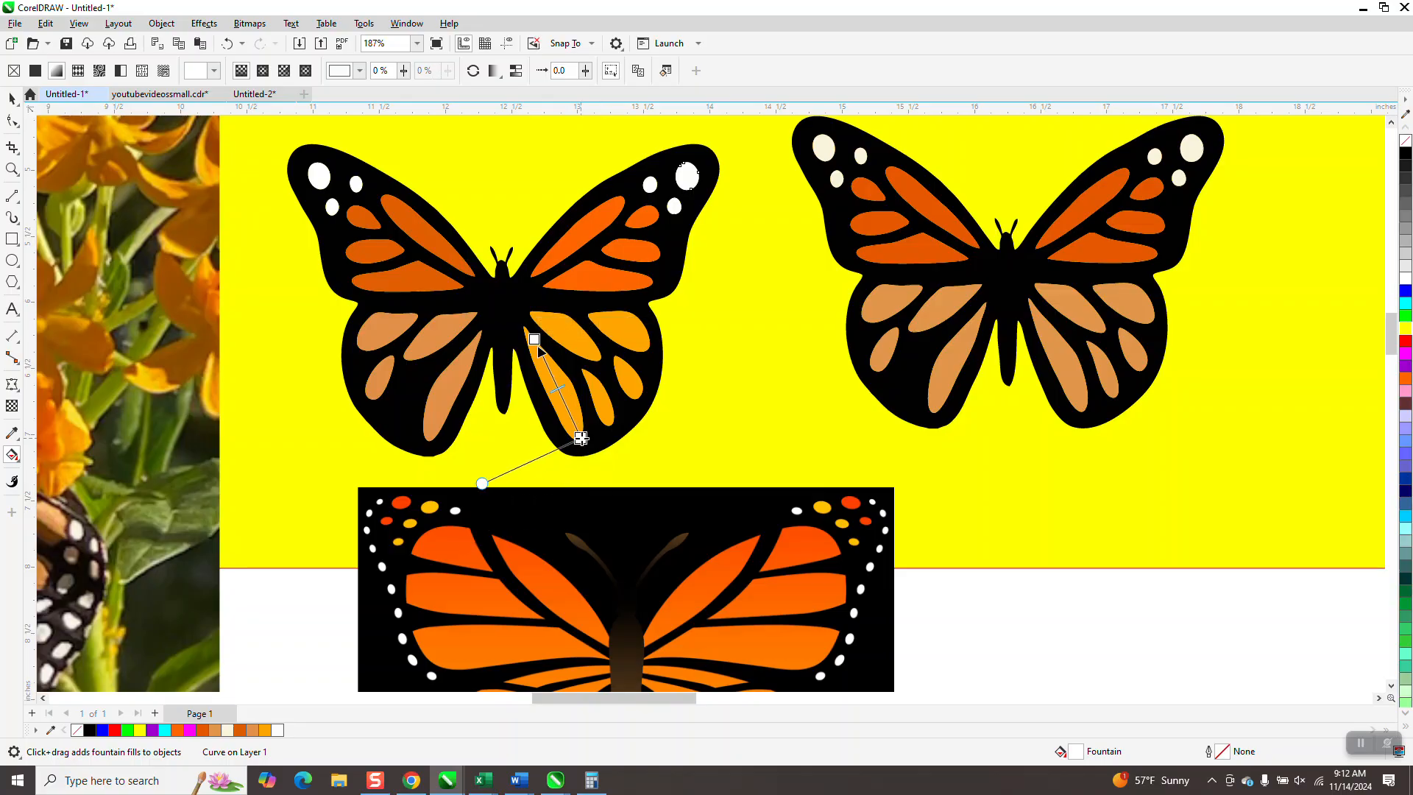
- Set the gradient's start node color to the dark orange #E05E00 sampled from the traced butterfly's upper left wing
left_click(534, 339)
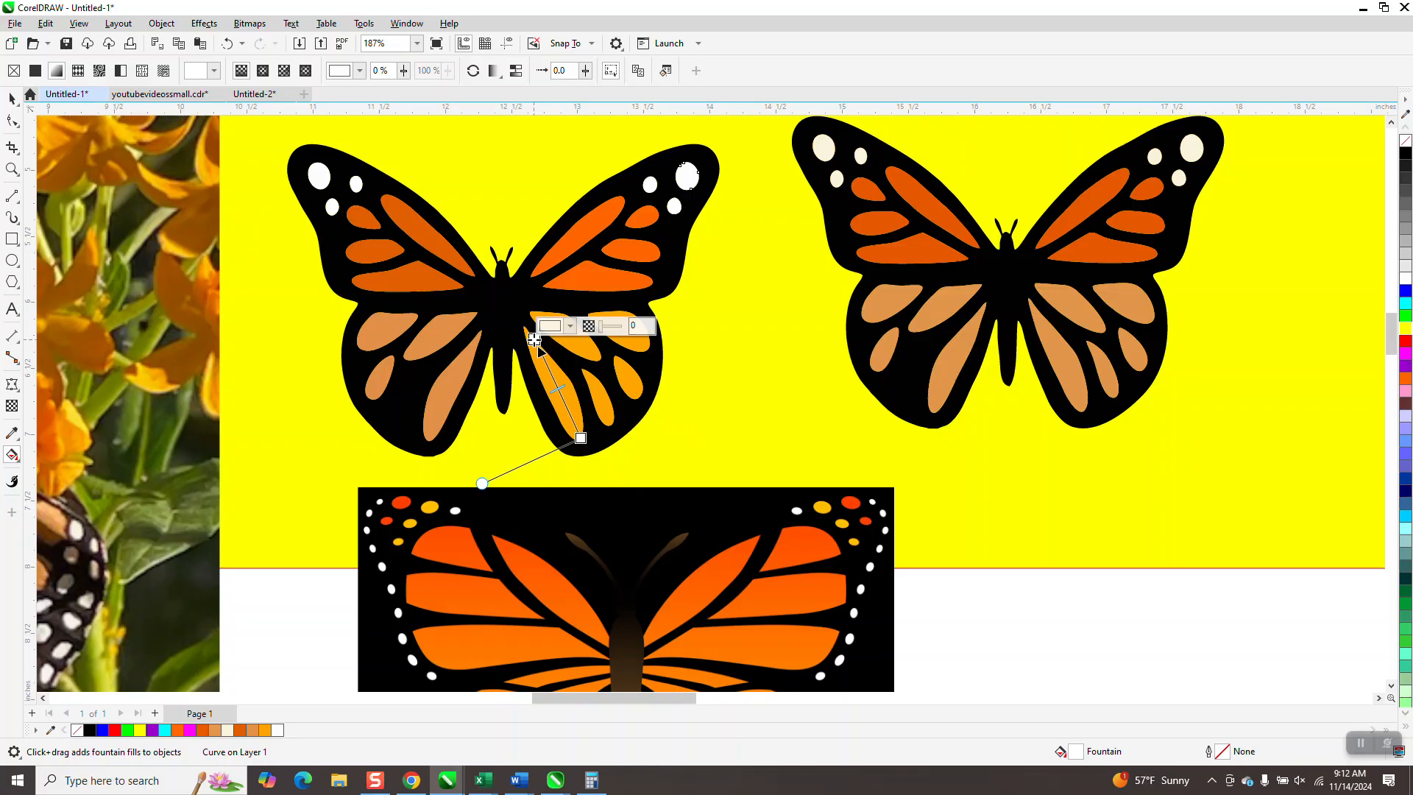
left_click(591, 330)
left_click(570, 328)
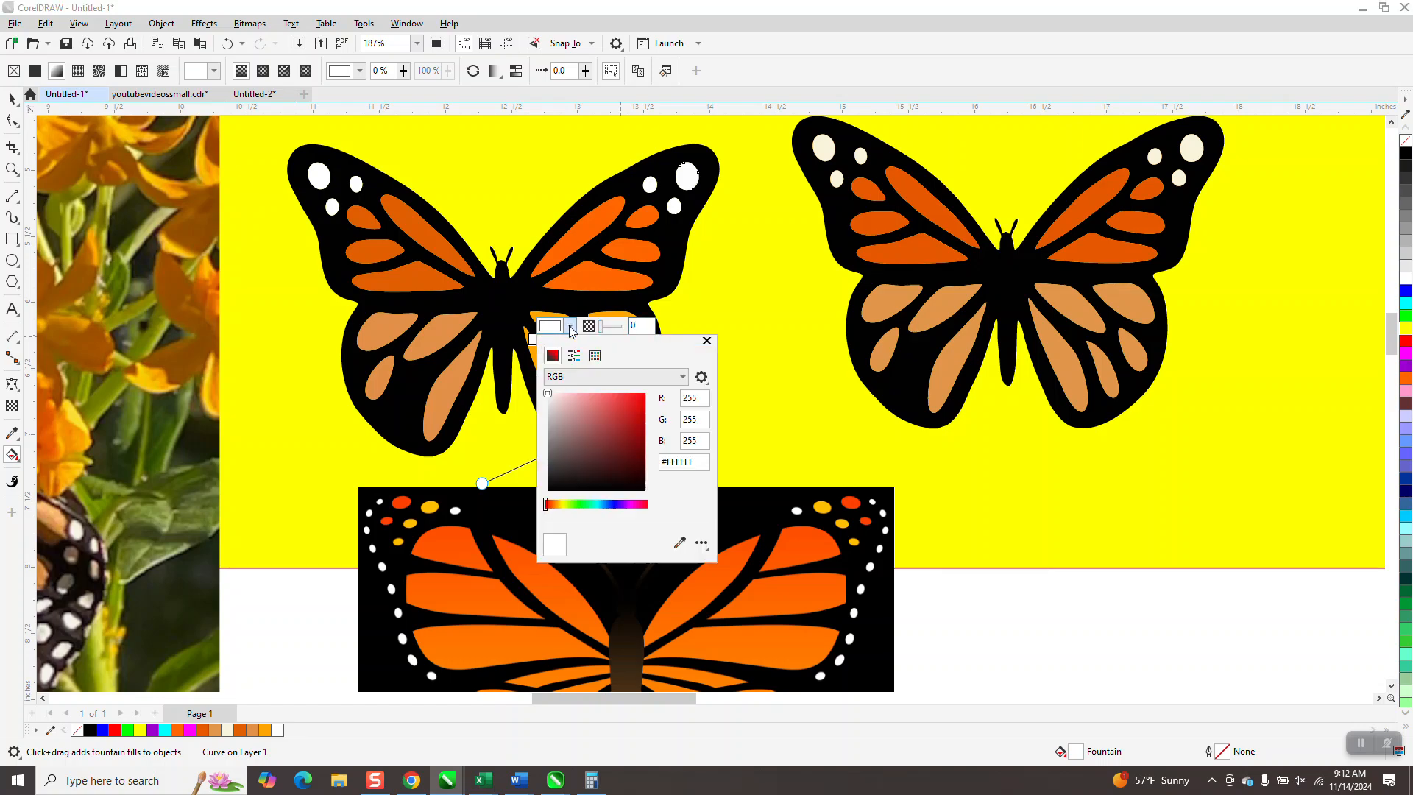
left_click(678, 548)
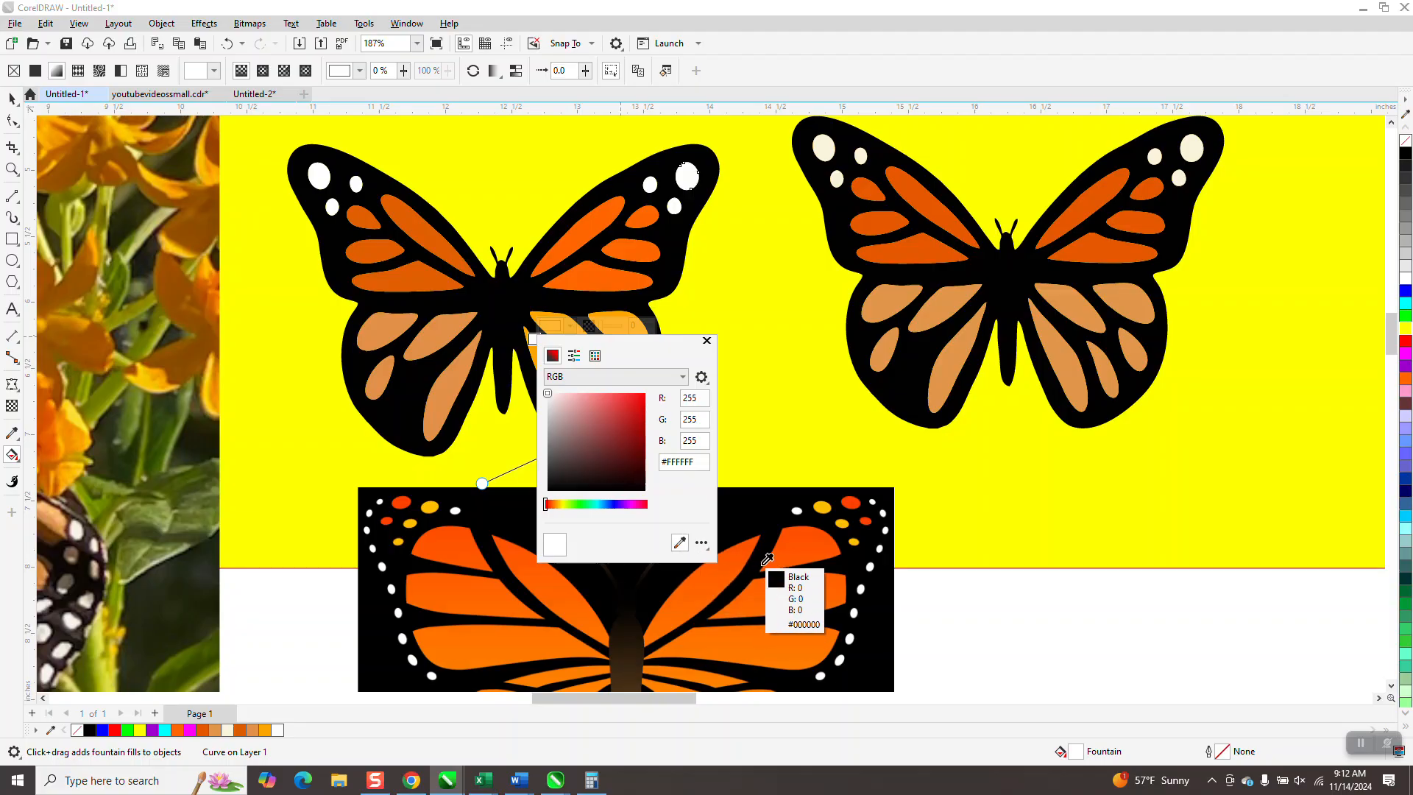
left_click(448, 236)
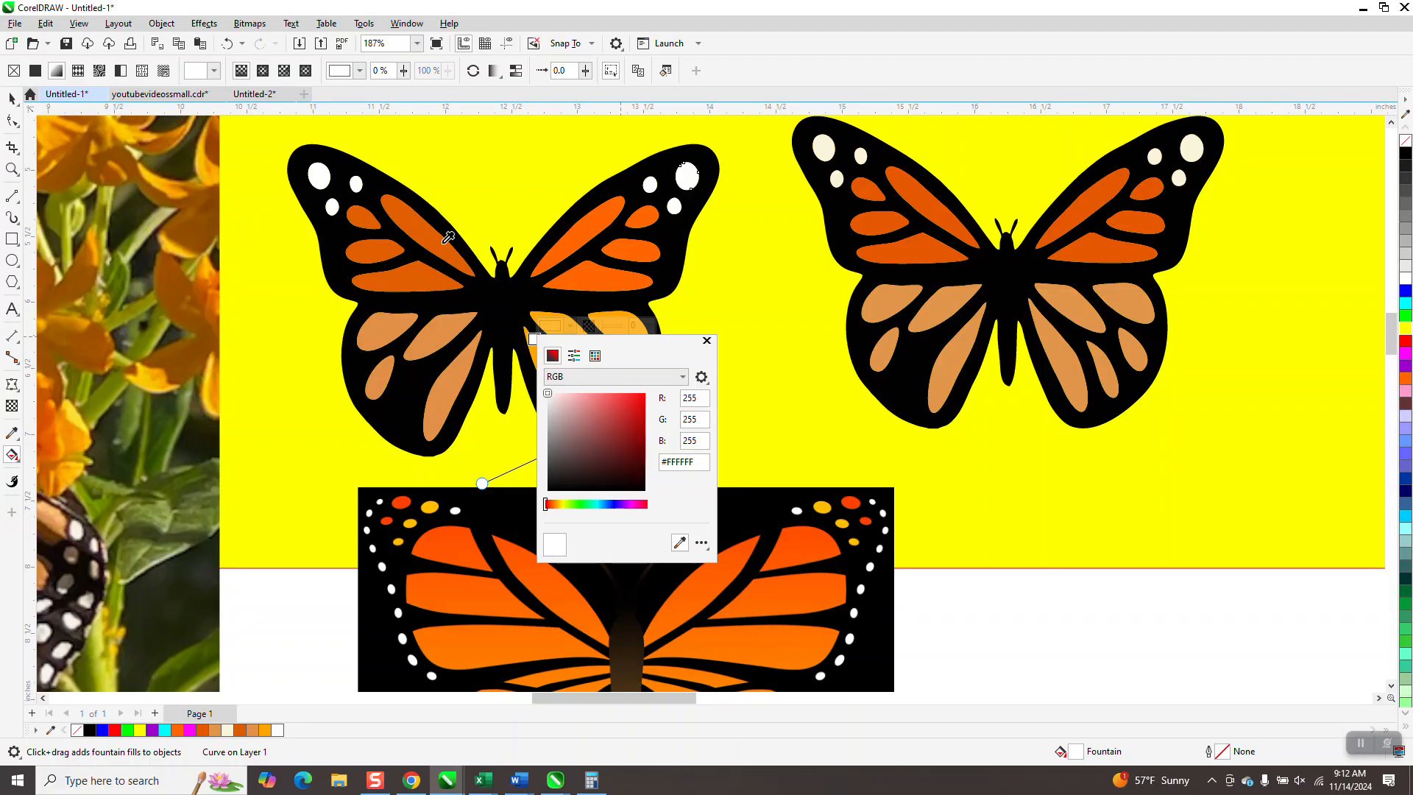
left_click(704, 343)
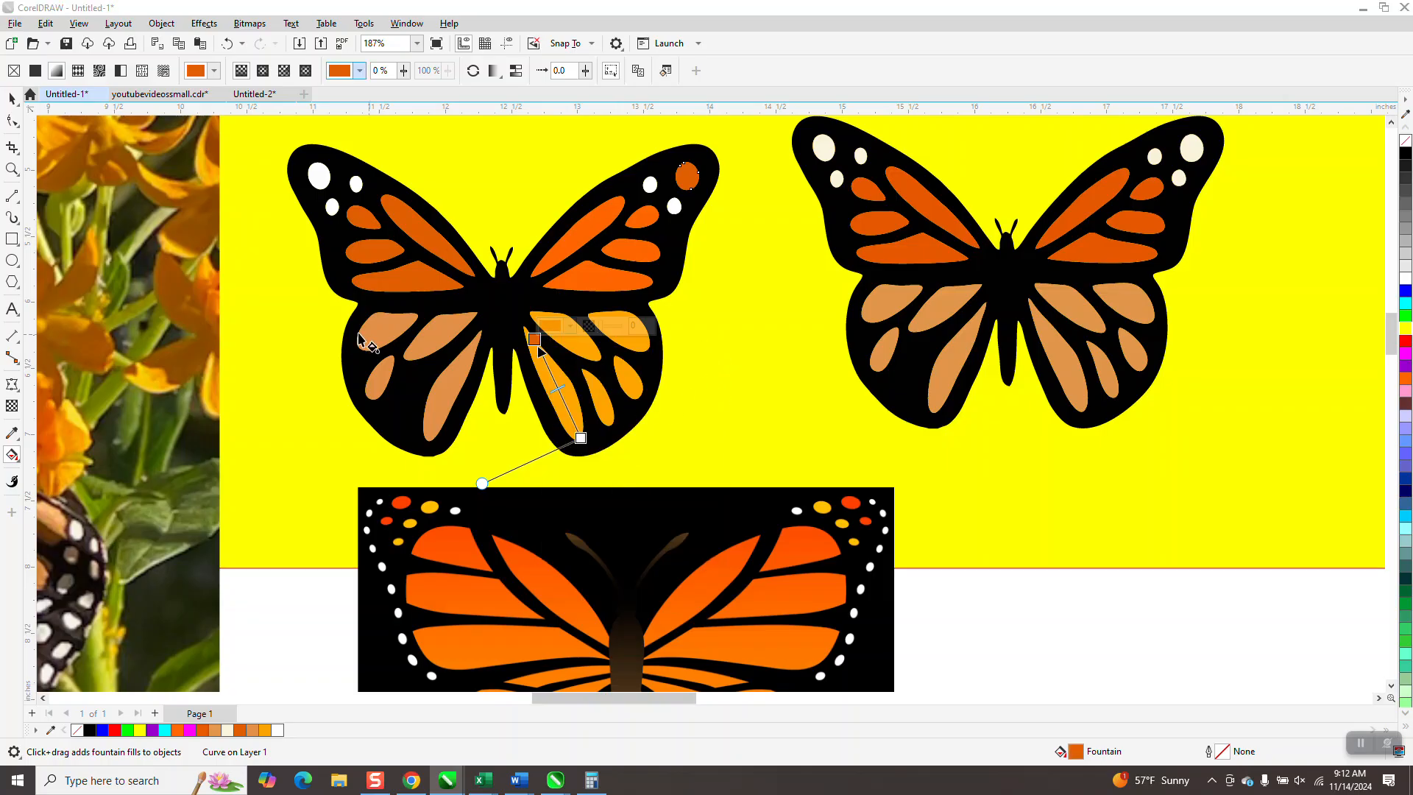
- Select the long inner cell of the traced butterfly's lower right wing
left_click(11, 169)
left_click_drag(515, 312, 779, 511)
left_click(12, 99)
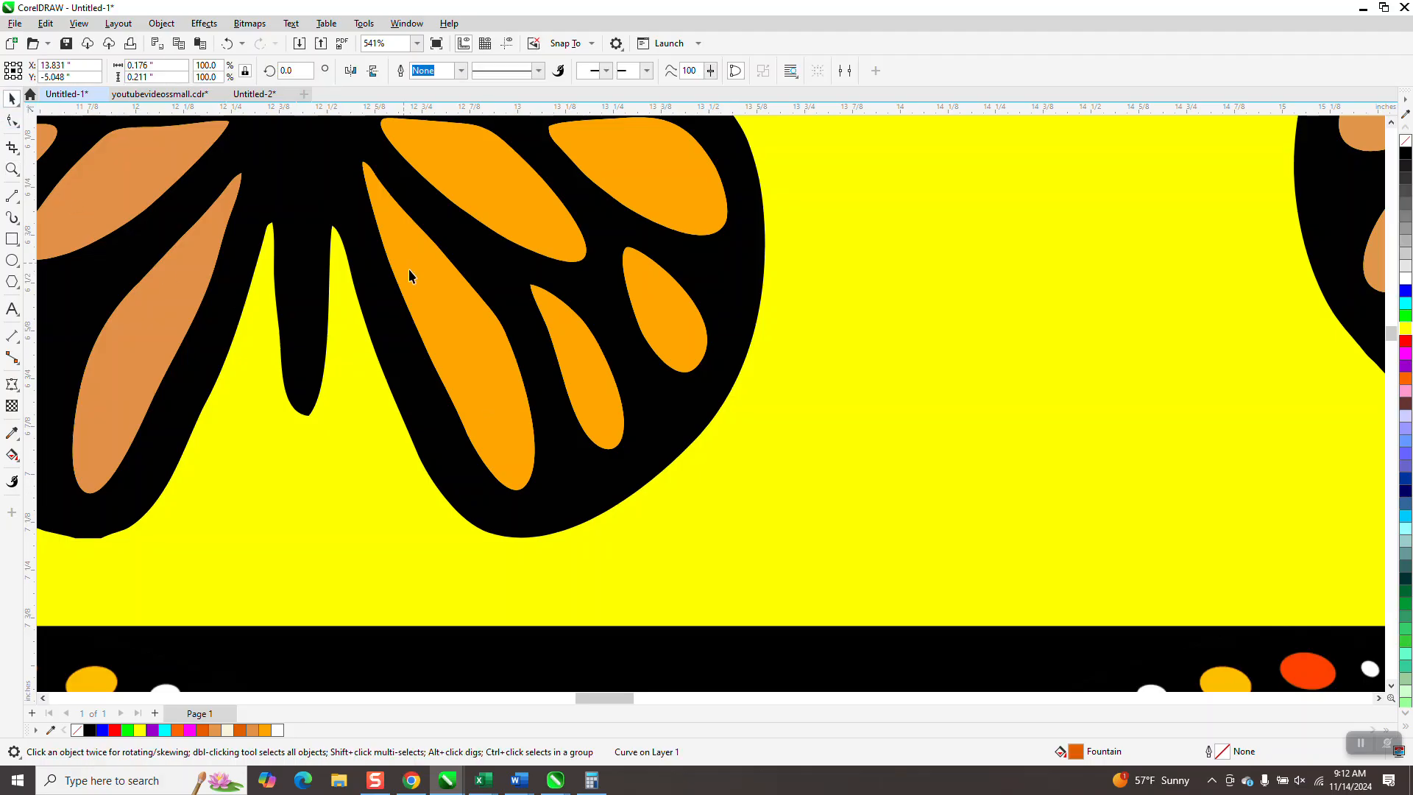
left_click(462, 322)
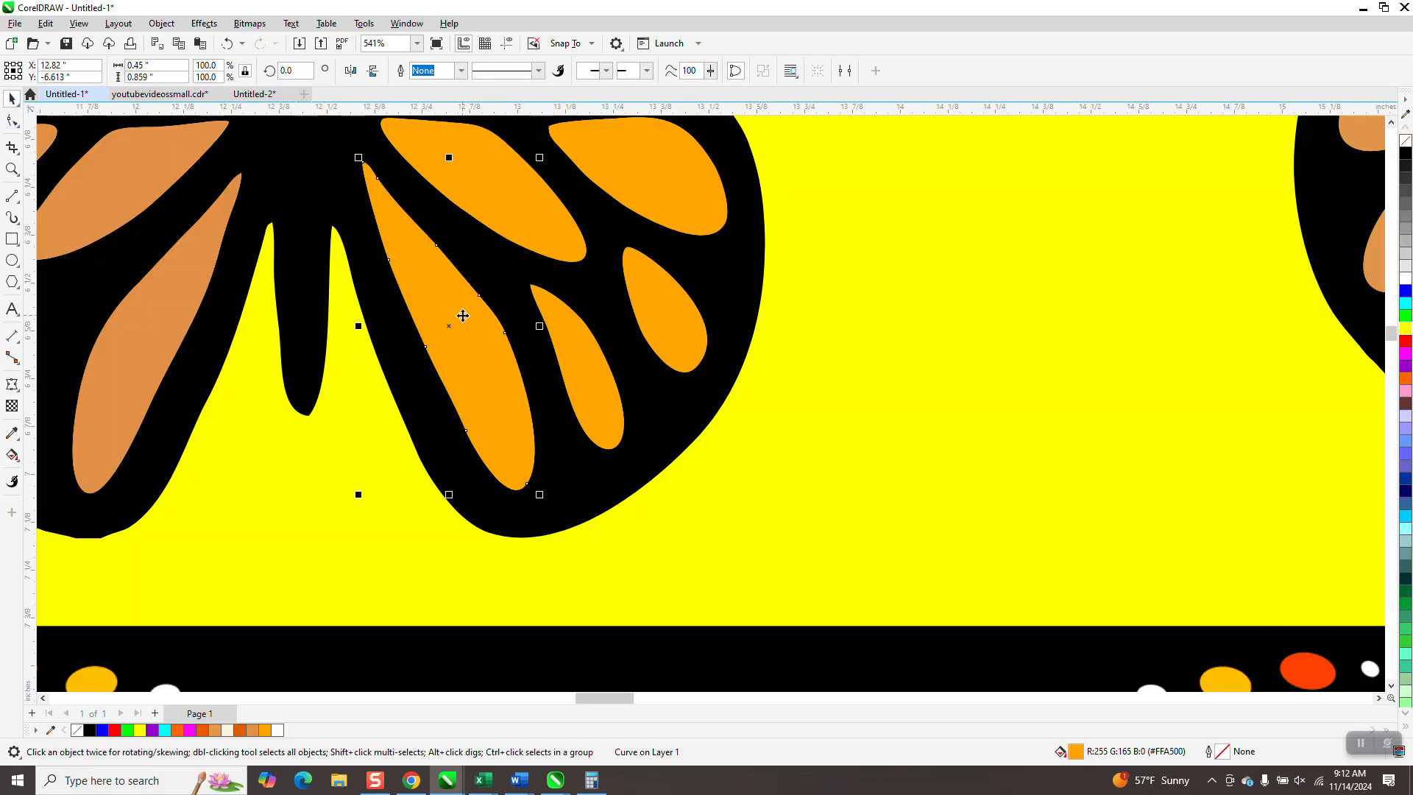
left_click(12, 456)
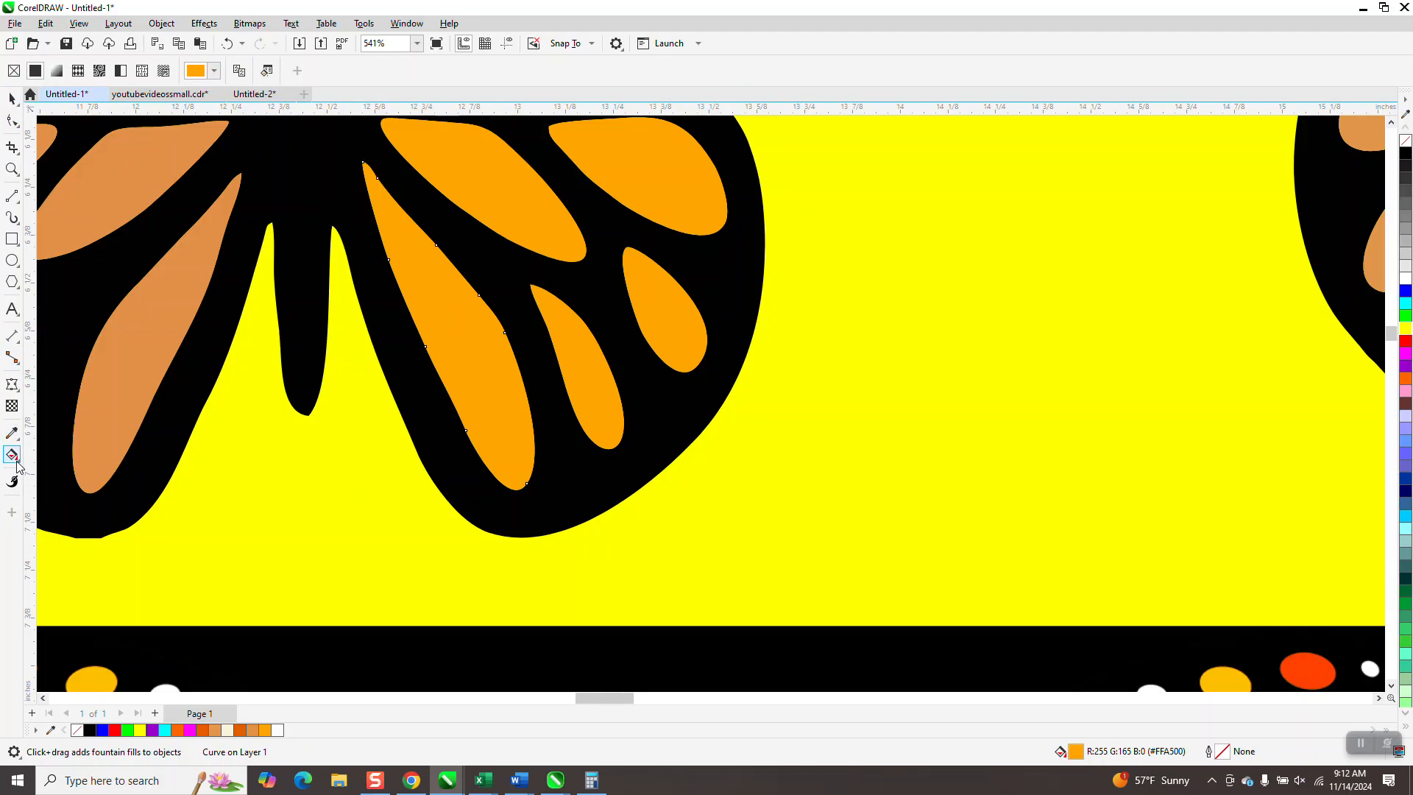
left_click(17, 461)
left_click(54, 454)
left_click(12, 97)
- Try moving the long inner cell out of the lower right wing, and undo the moves
left_click_drag(492, 365, 951, 400)
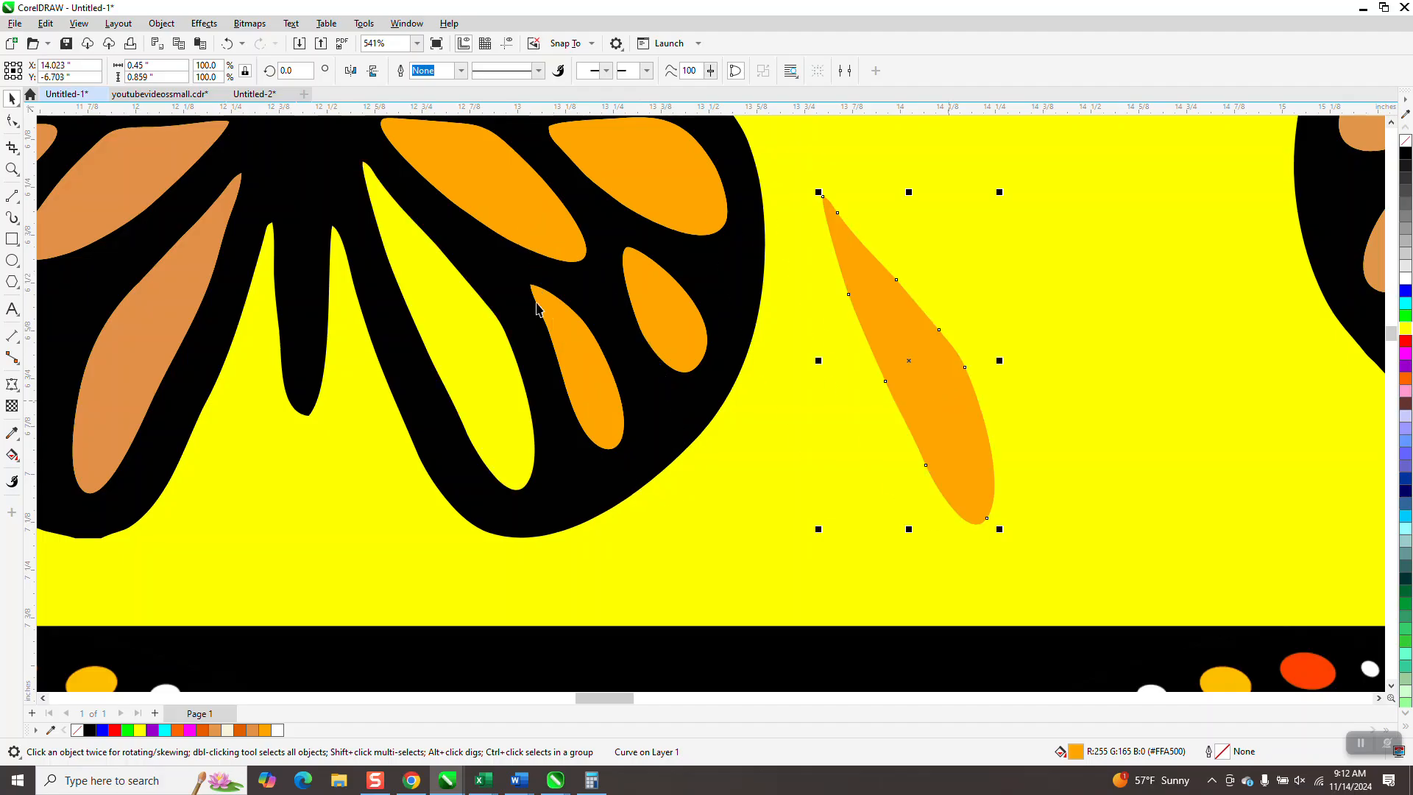
left_click(229, 42)
key("Right")
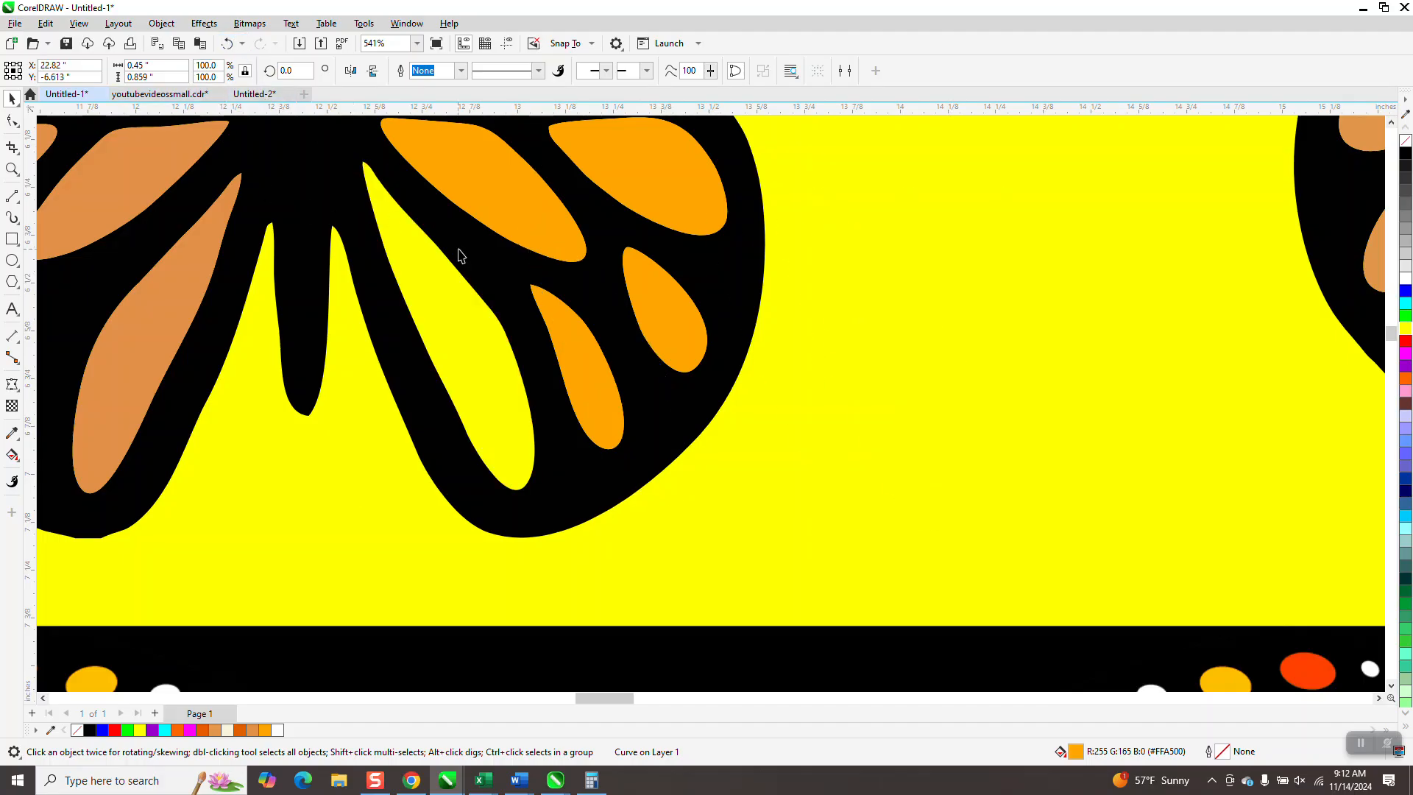
scroll(550, 366, "down", 2)
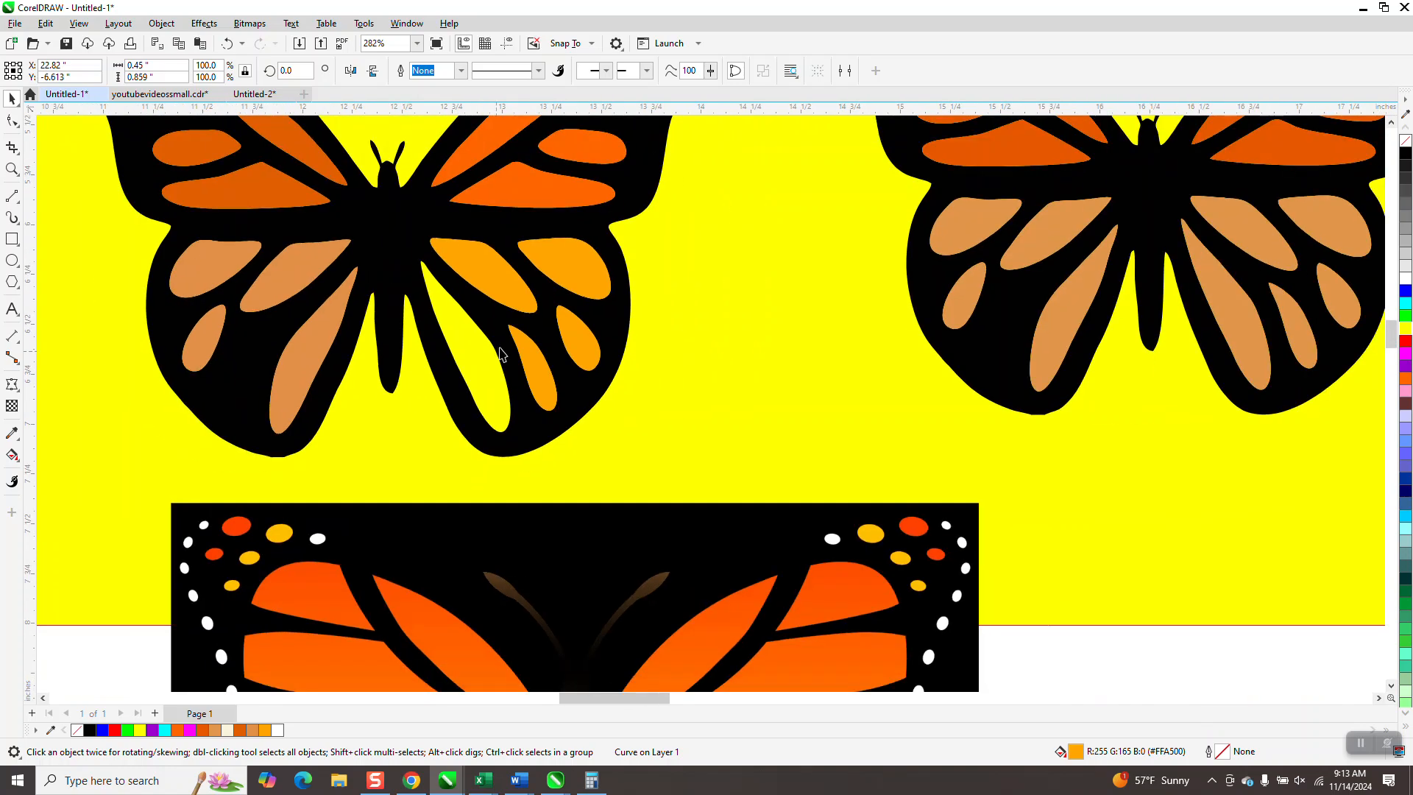
left_click(232, 43)
left_click(230, 43)
left_click(228, 43)
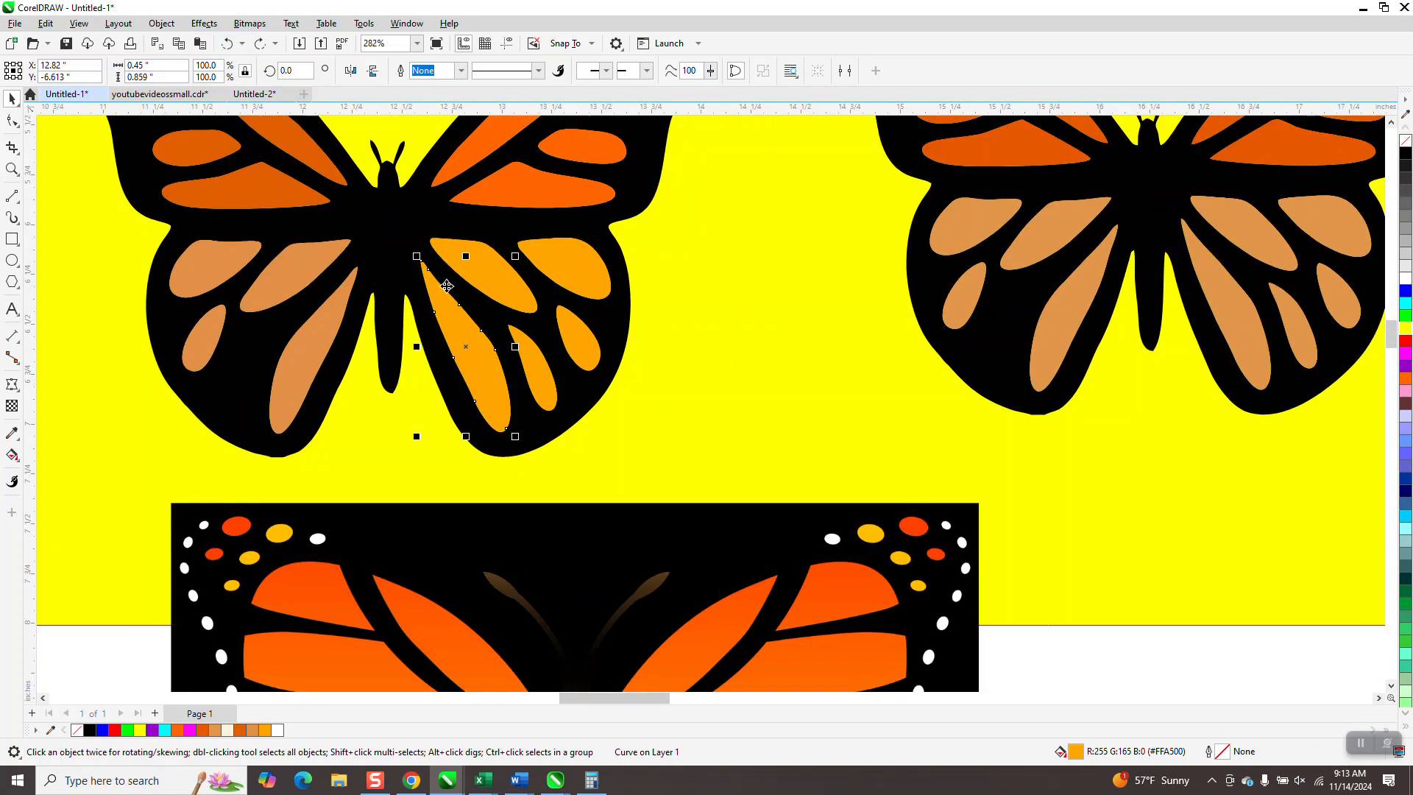
- Apply an Interactive Fill fountain gradient along the long inner cell, running from its lower part up to its pointed tip
left_click(16, 459)
left_click(69, 467)
left_click_drag(494, 408, 433, 296)
left_click_drag(494, 409, 478, 375)
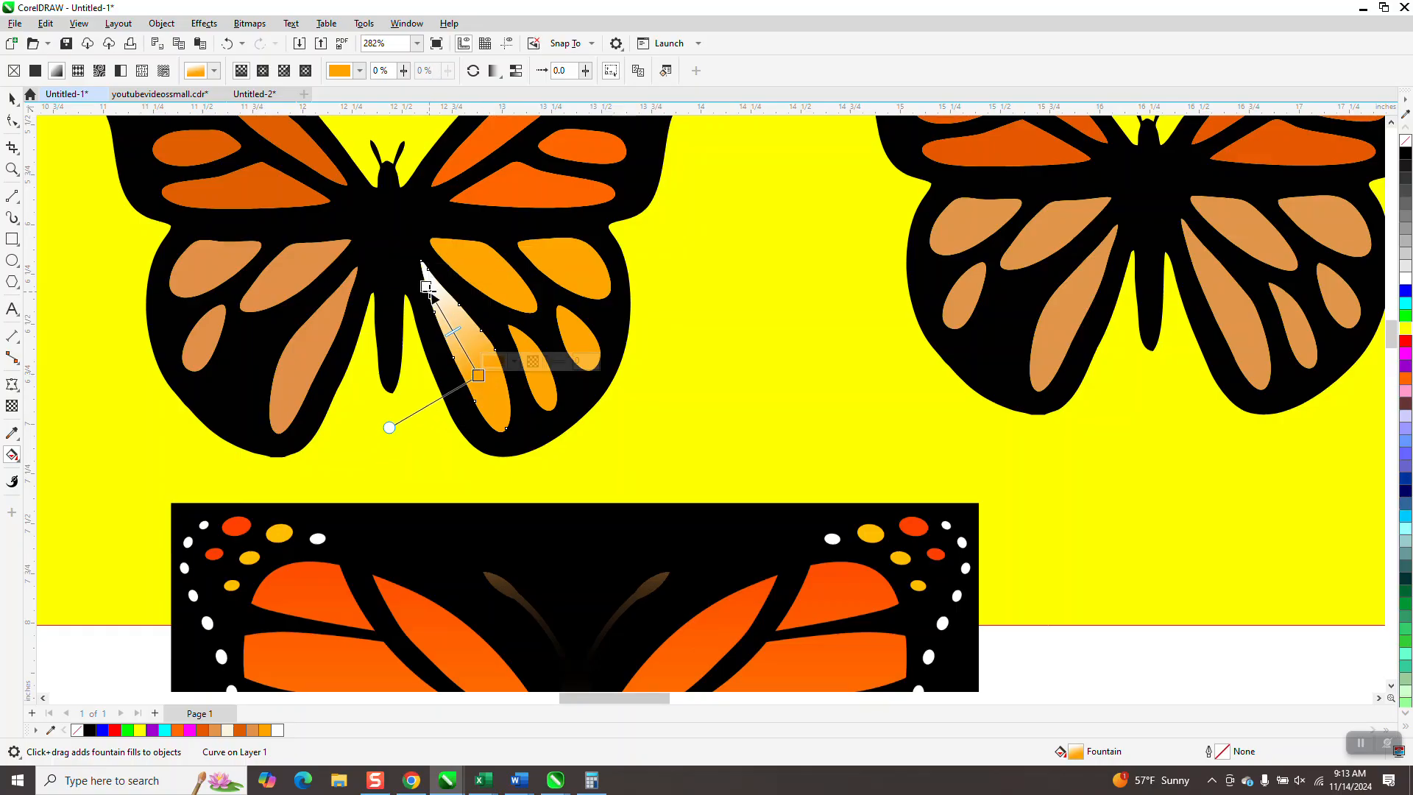
left_click_drag(429, 292, 439, 294)
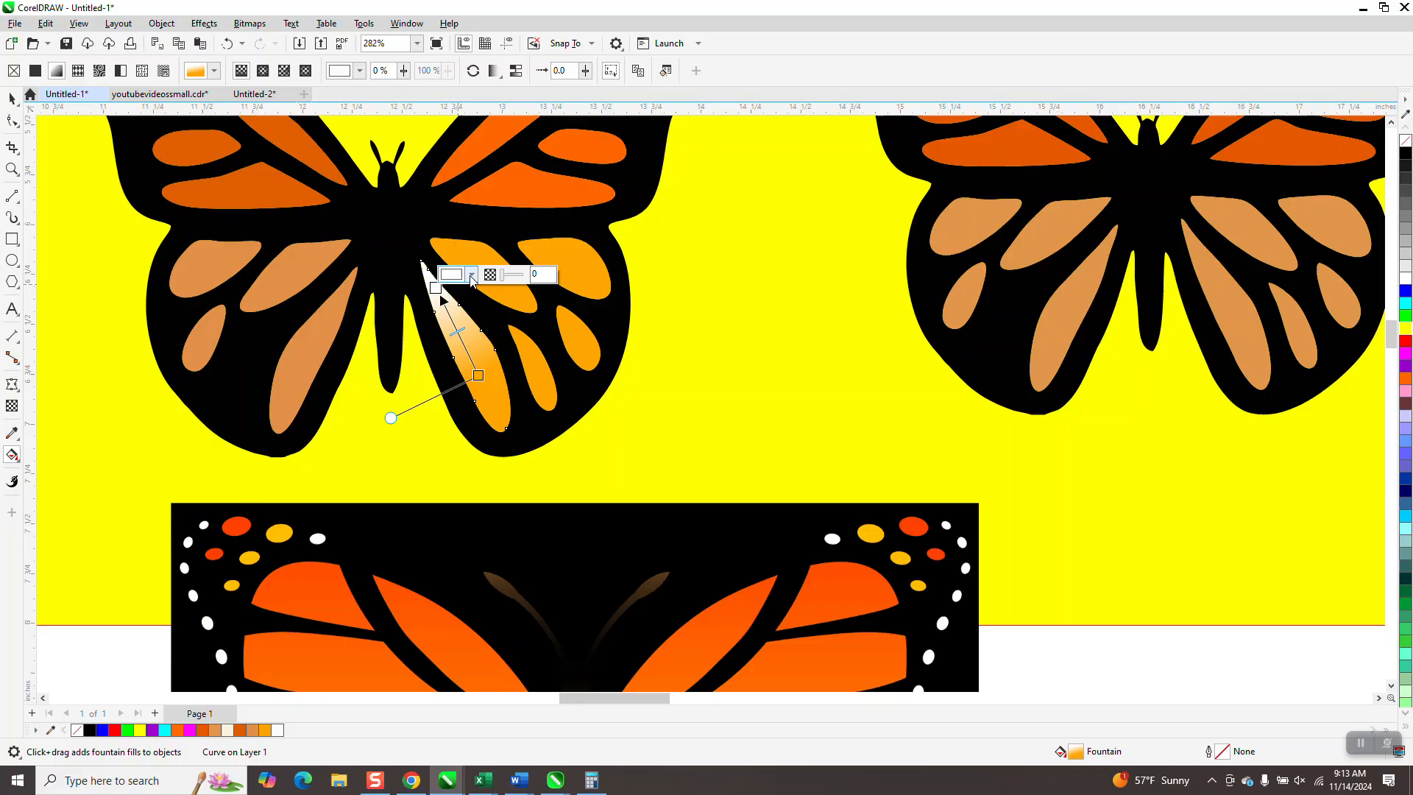
- Set the gradient's white end node to the orange #FF6600 sampled from the traced butterfly's upper right wing
left_click(472, 277)
left_click(585, 492)
left_click(527, 194)
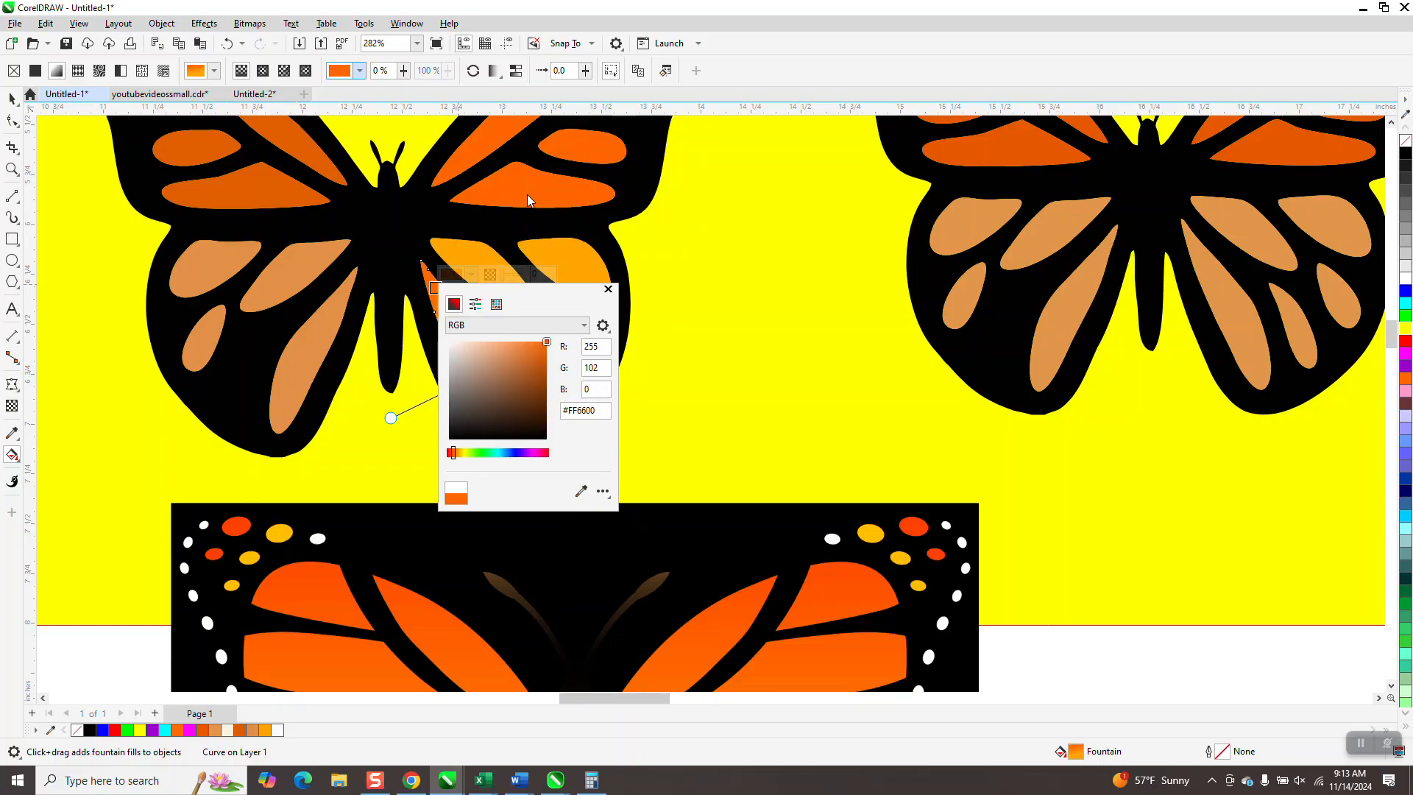
left_click(607, 289)
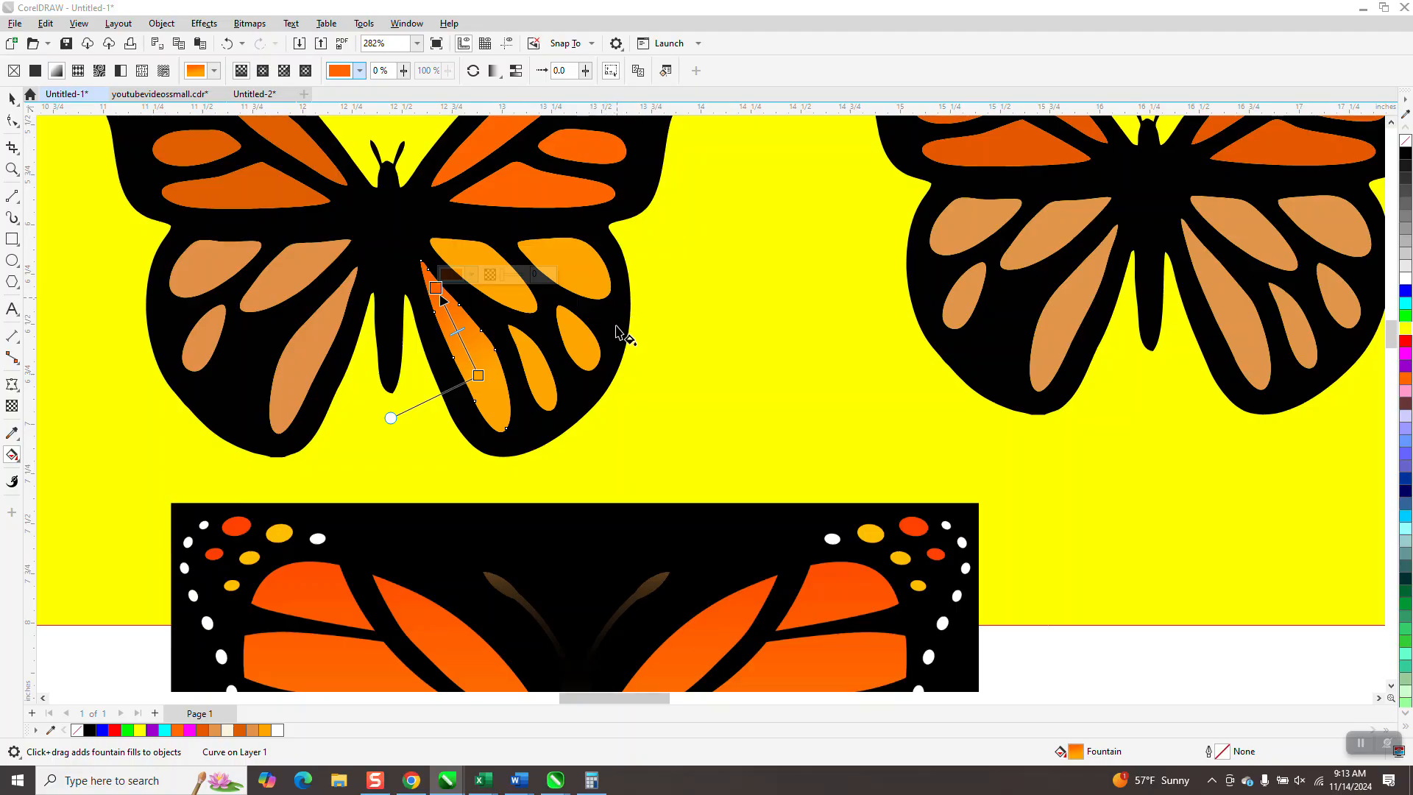
- Refine the long cell's gradient by repositioning both end nodes along the cell and shifting the midpoint toward the pointed tip
left_click_drag(487, 379, 485, 396)
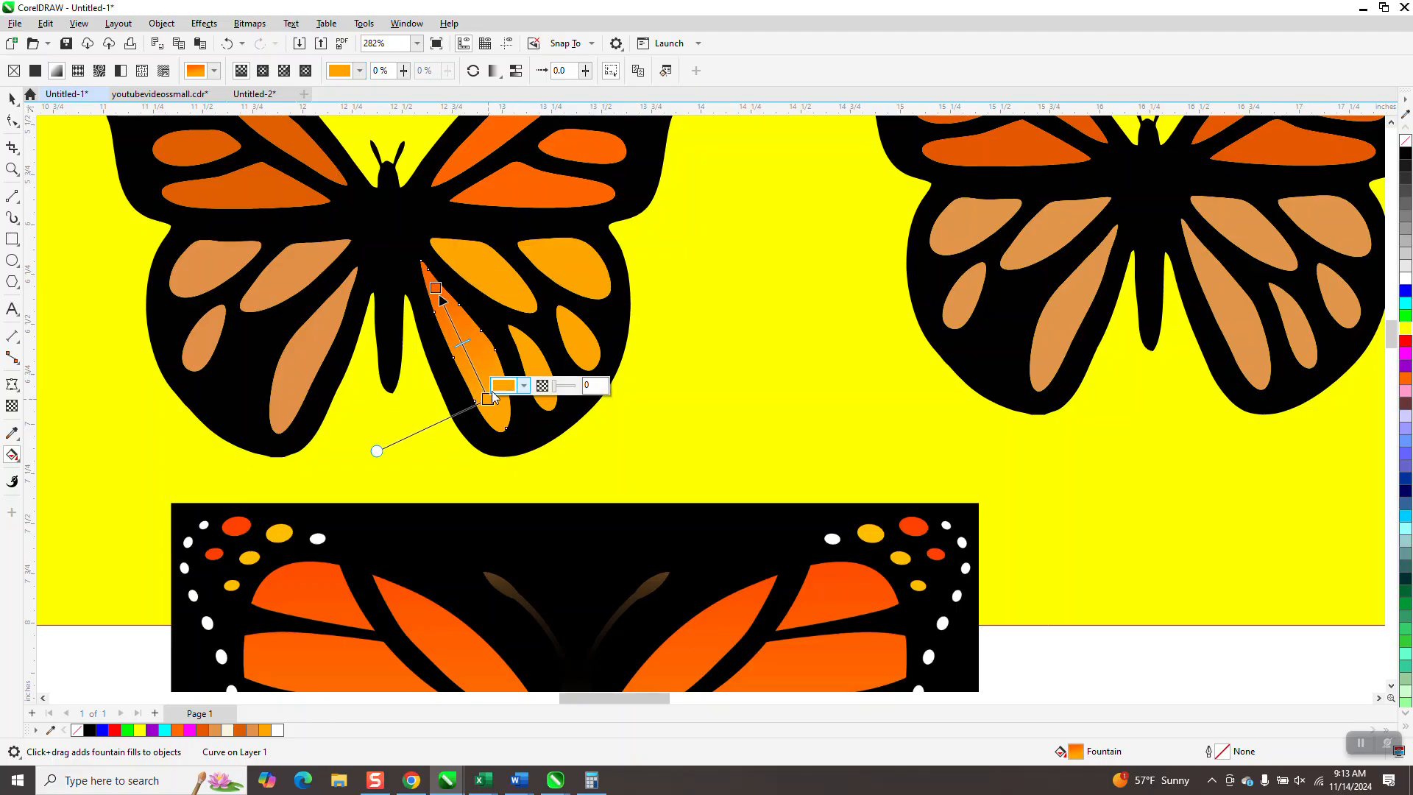
key("z")
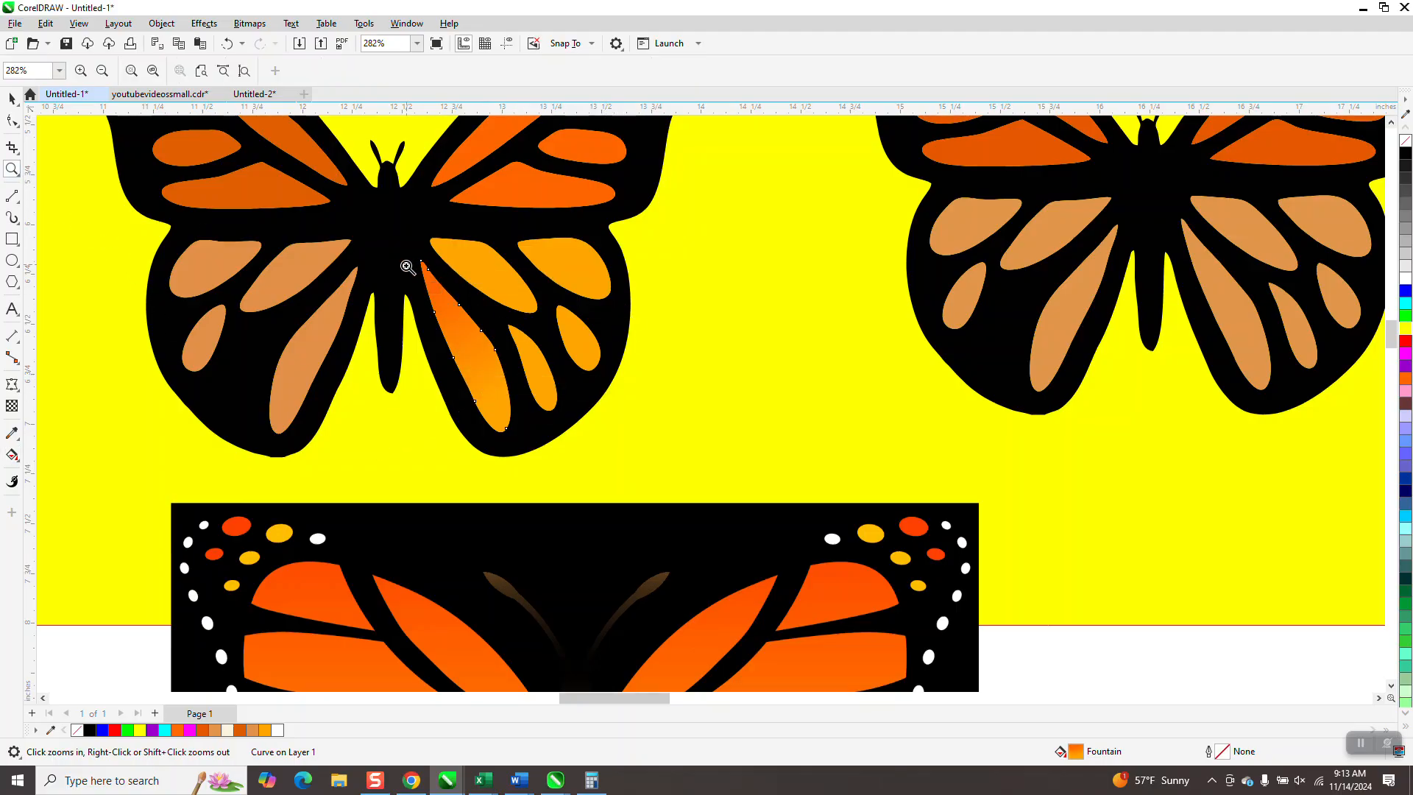
left_click(520, 355)
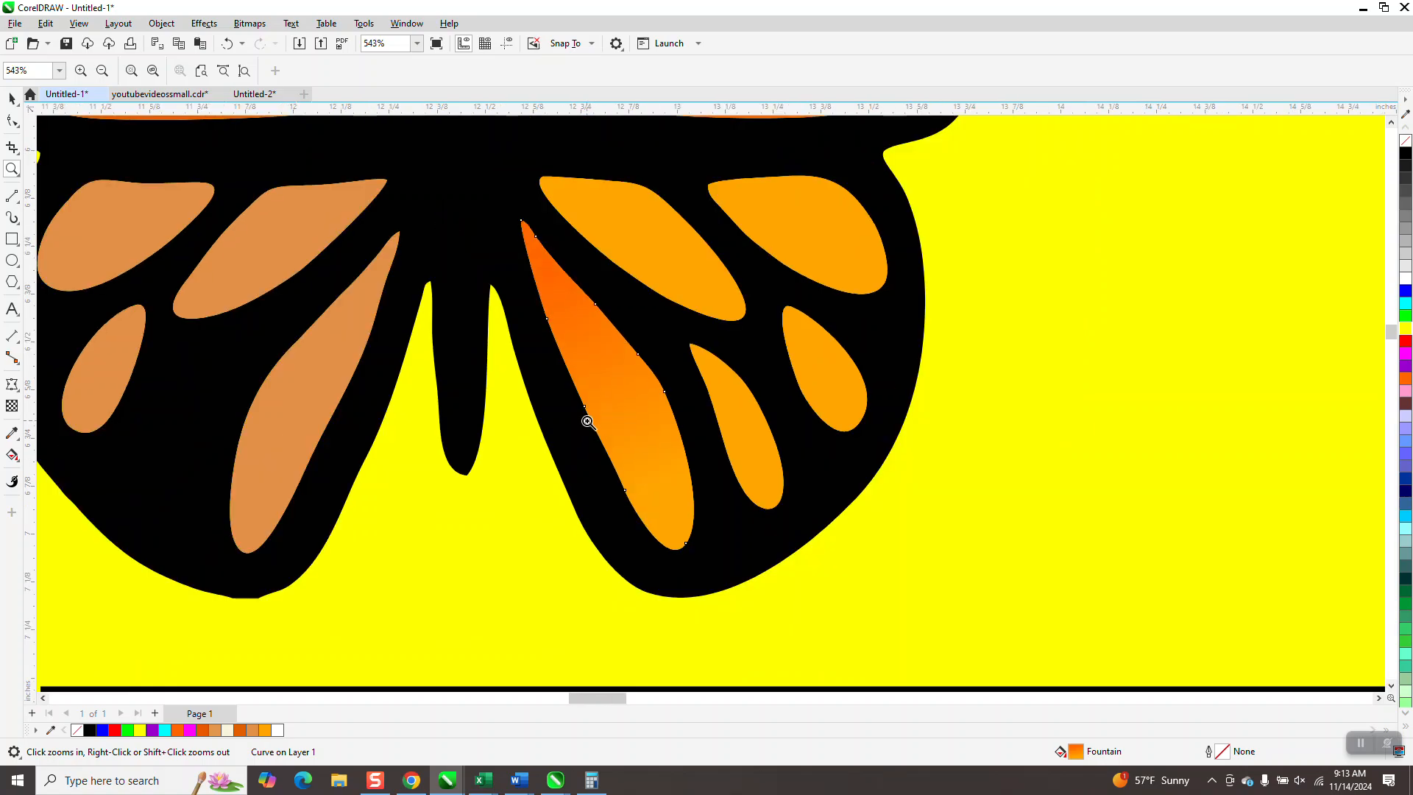
left_click(12, 98)
left_click(643, 419)
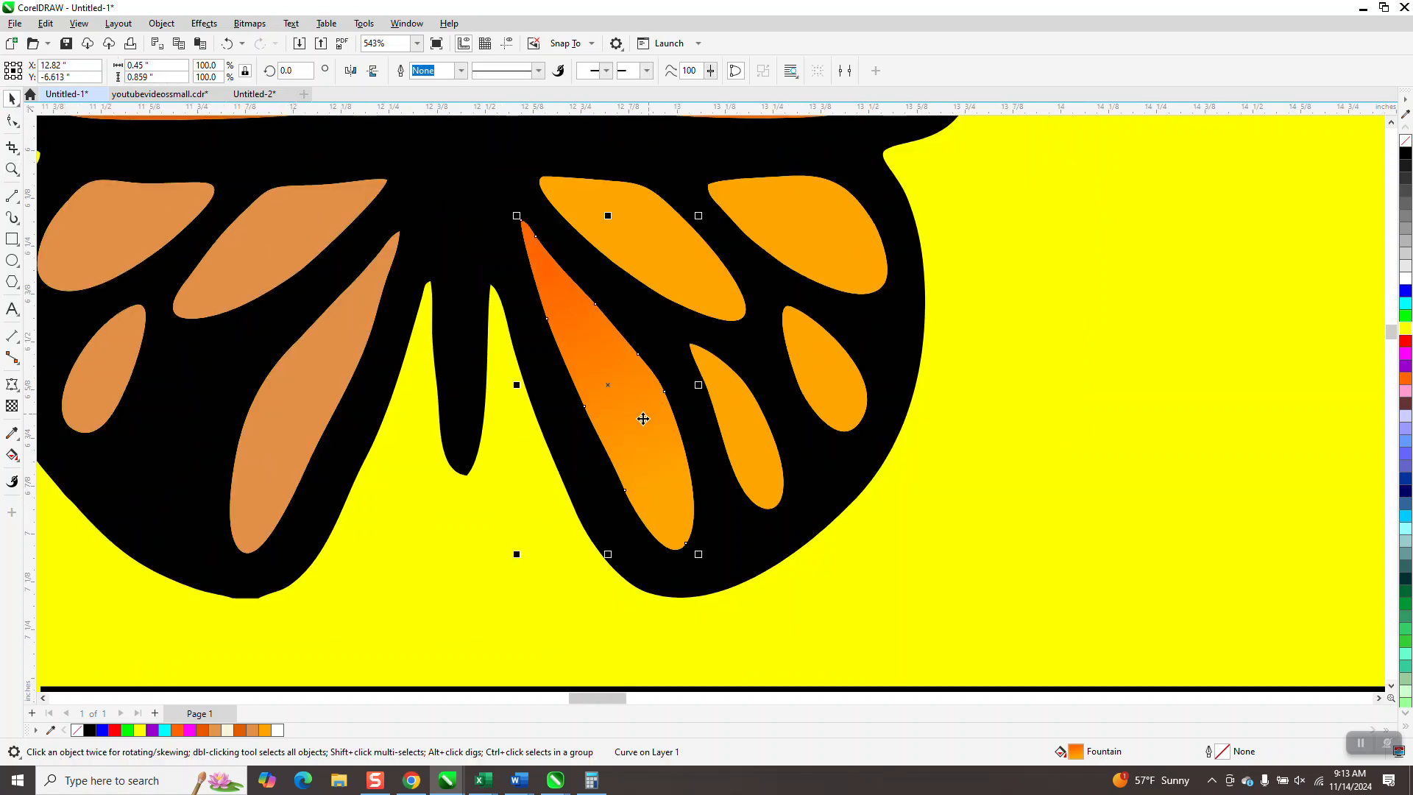
left_click(13, 456)
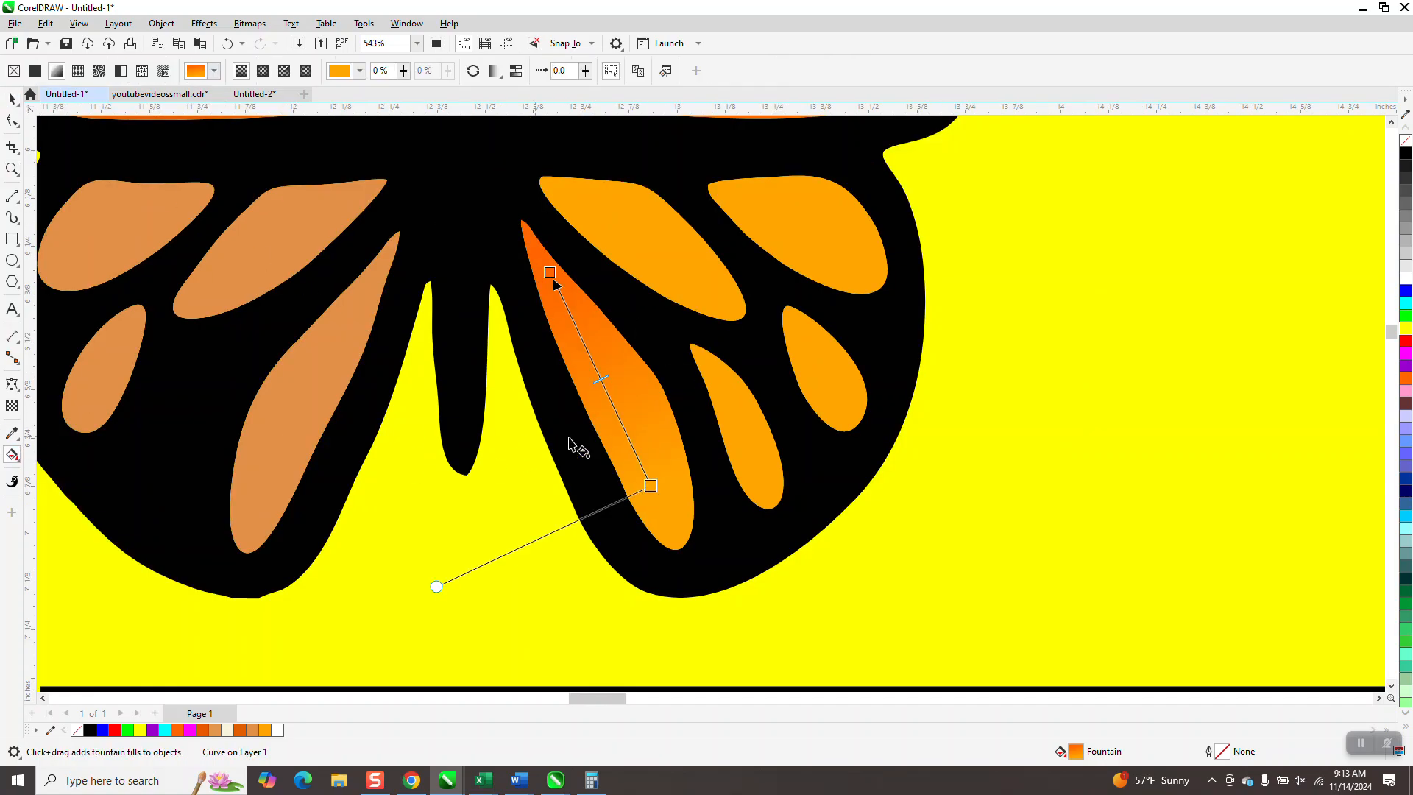
left_click_drag(647, 482, 670, 504)
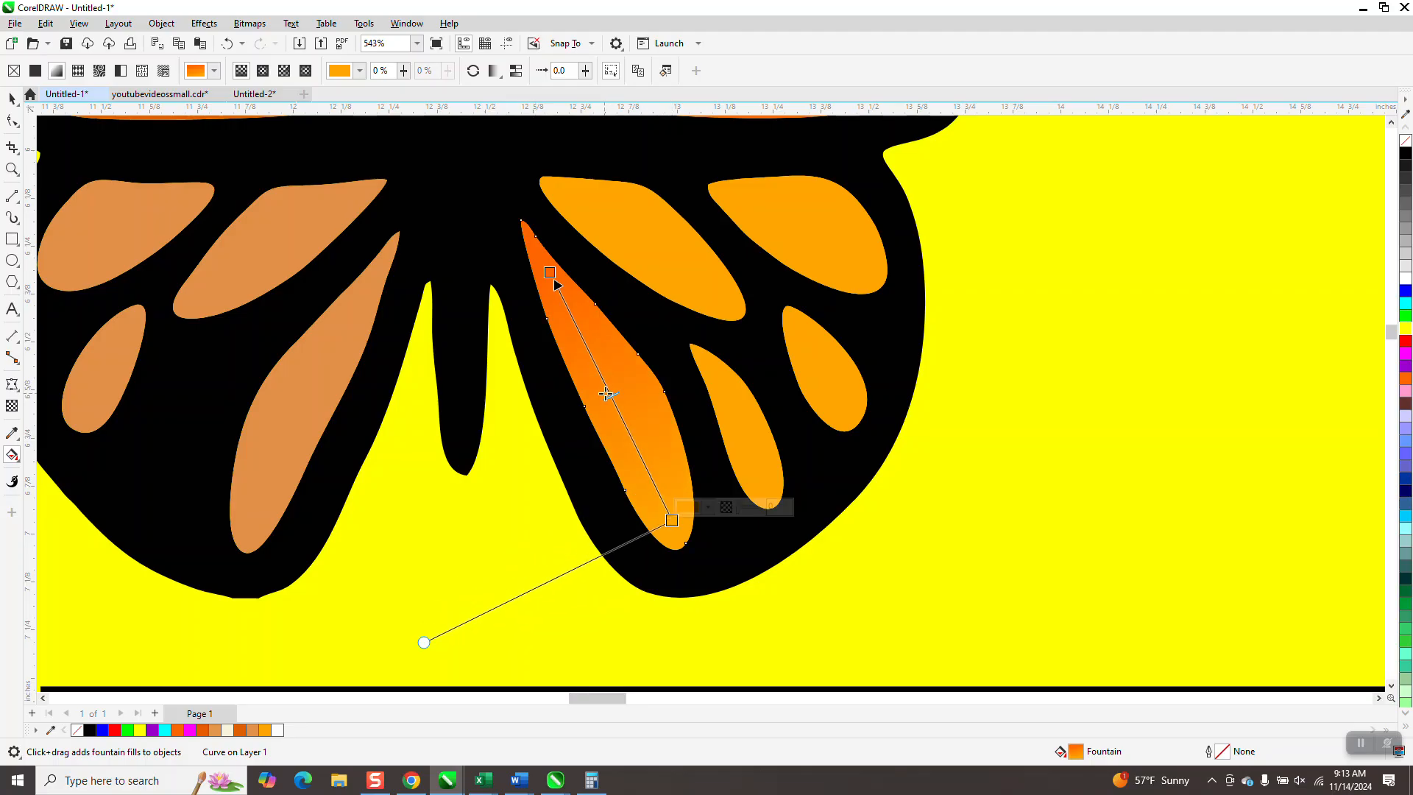
left_click_drag(610, 397, 589, 353)
left_click_drag(672, 520, 652, 481)
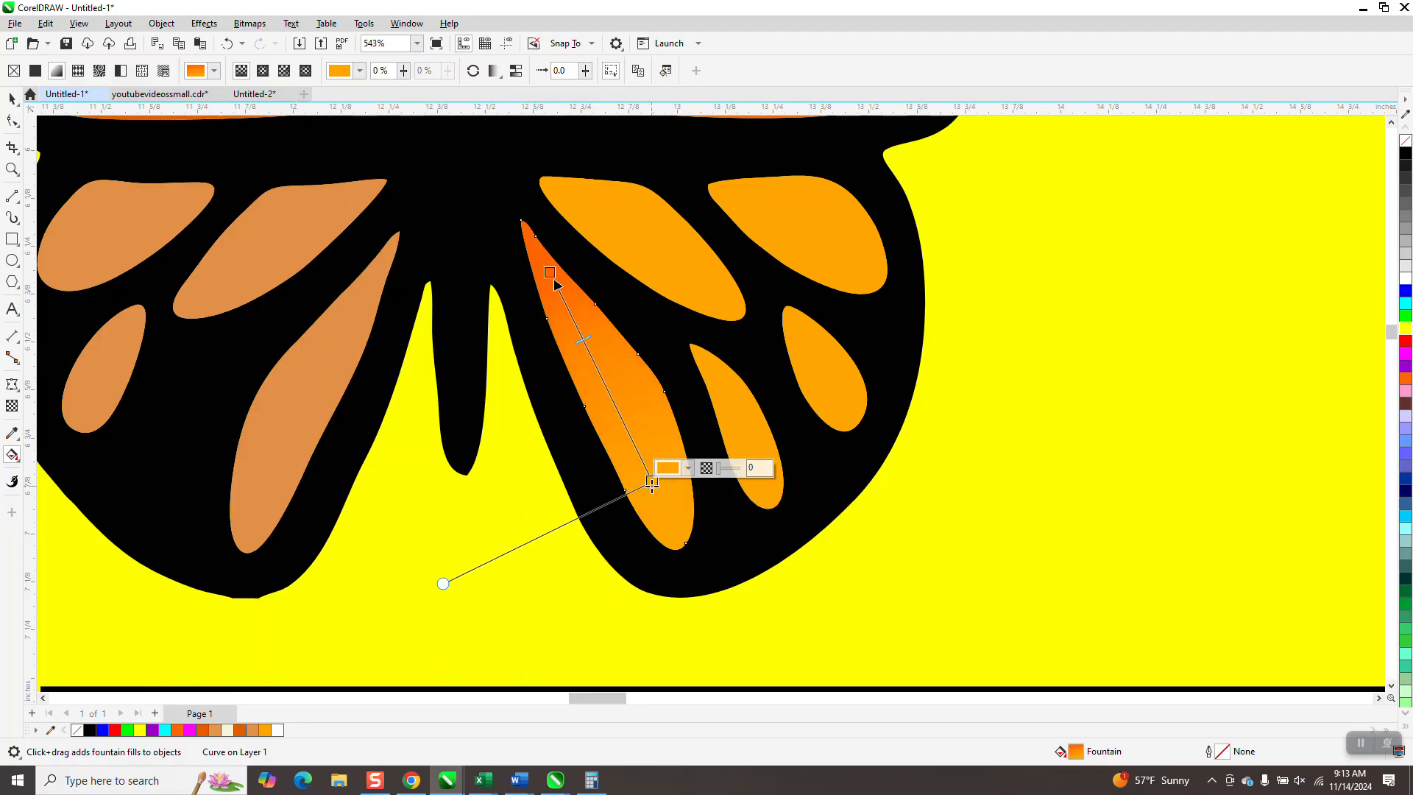
left_click_drag(548, 272, 552, 283)
key("space")
- Copy the long cell's fountain fill to the other four cells of the lower right wing with the Attributes Eyedropper
left_click(20, 440)
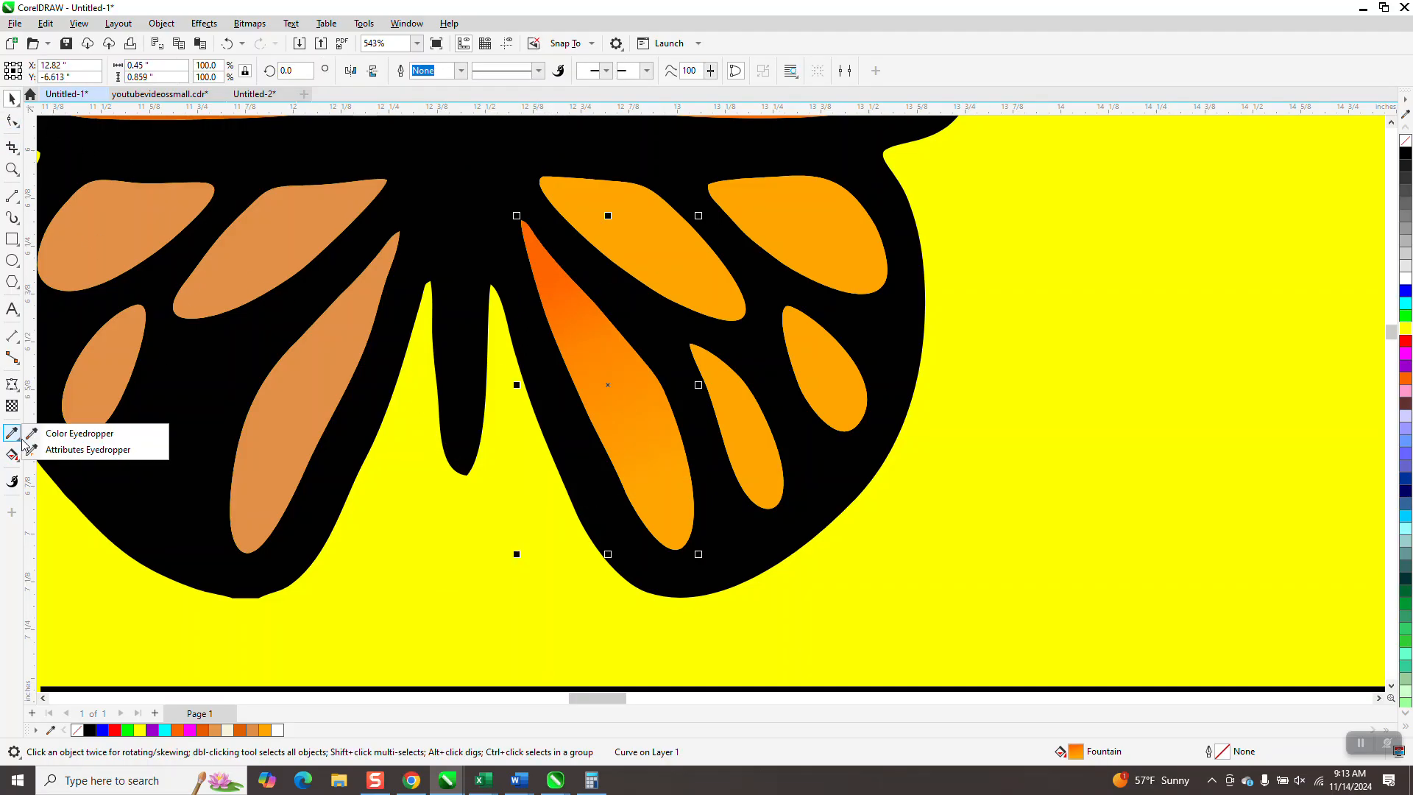
left_click(82, 450)
left_click(82, 451)
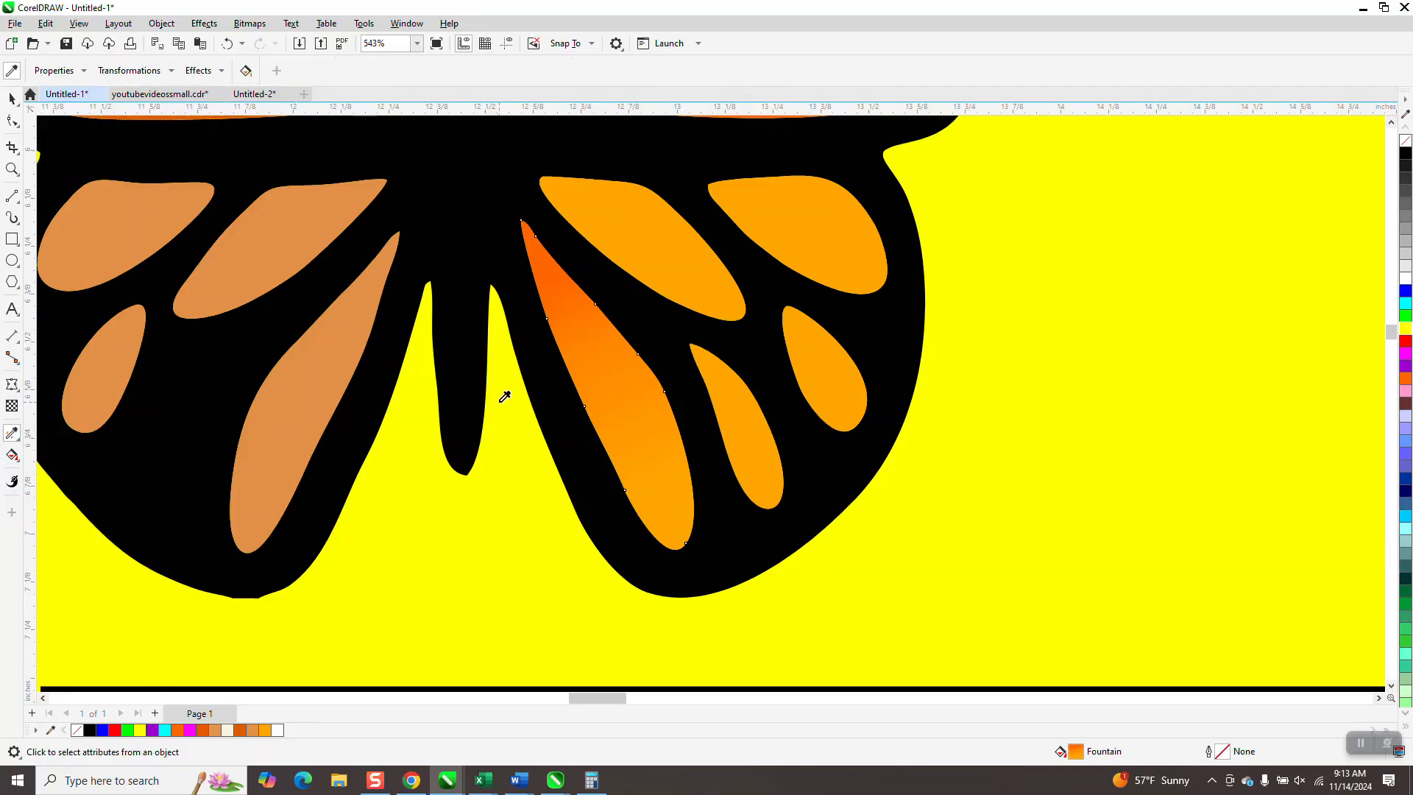
left_click(634, 422)
left_click(664, 261)
left_click(745, 412)
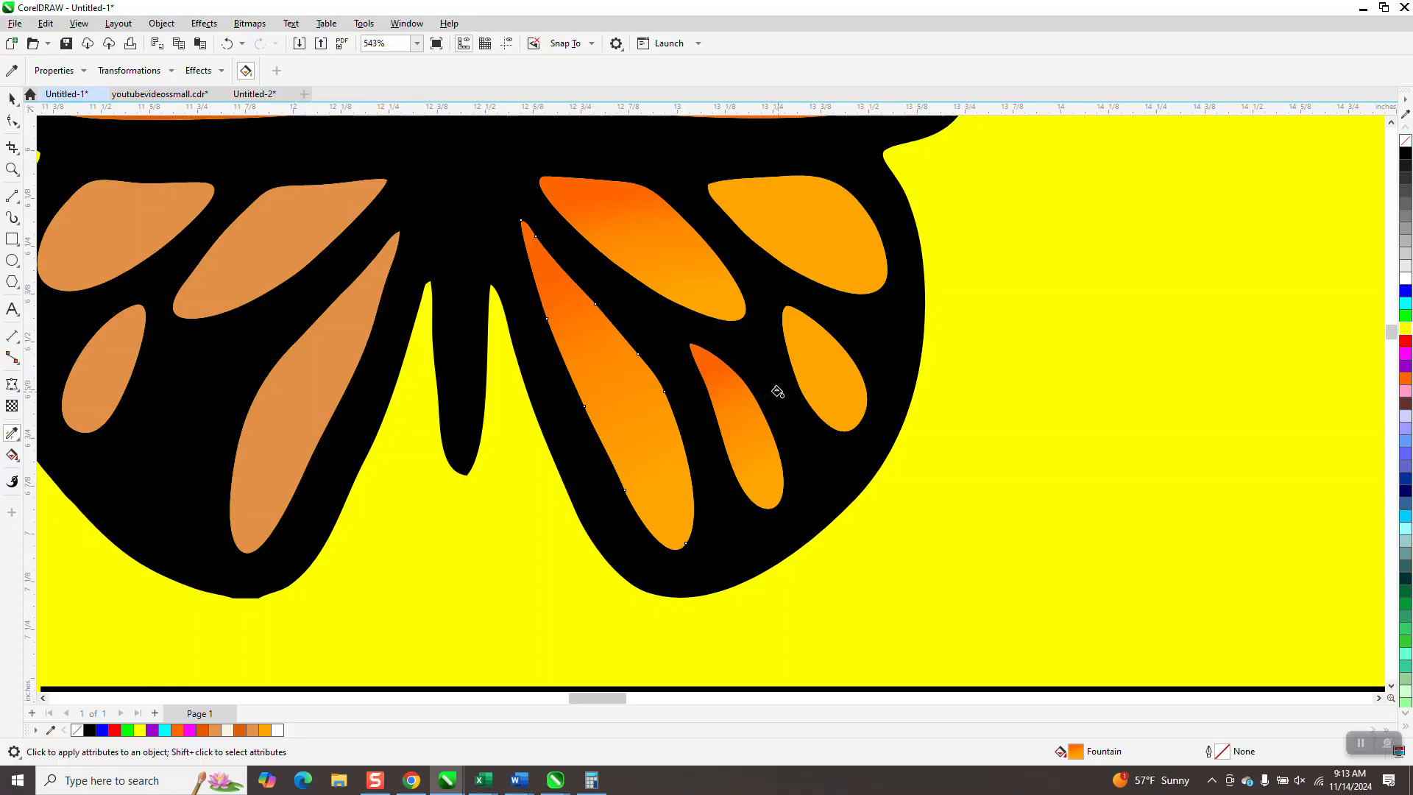
left_click(820, 364)
left_click(829, 254)
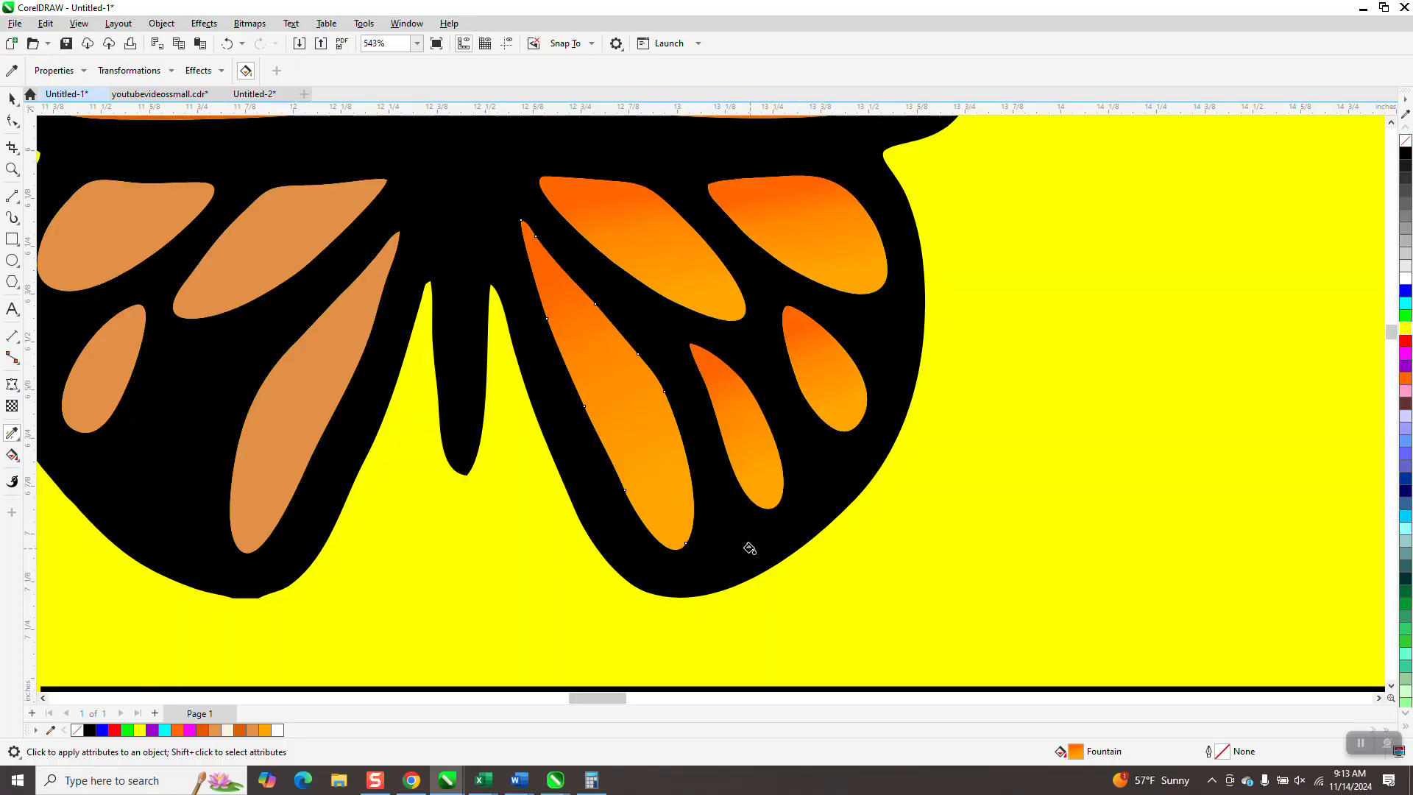
- Apply the same sampled fountain fill to the four cells of the lower left wing
scroll(758, 544, "down", 2)
left_click(478, 465)
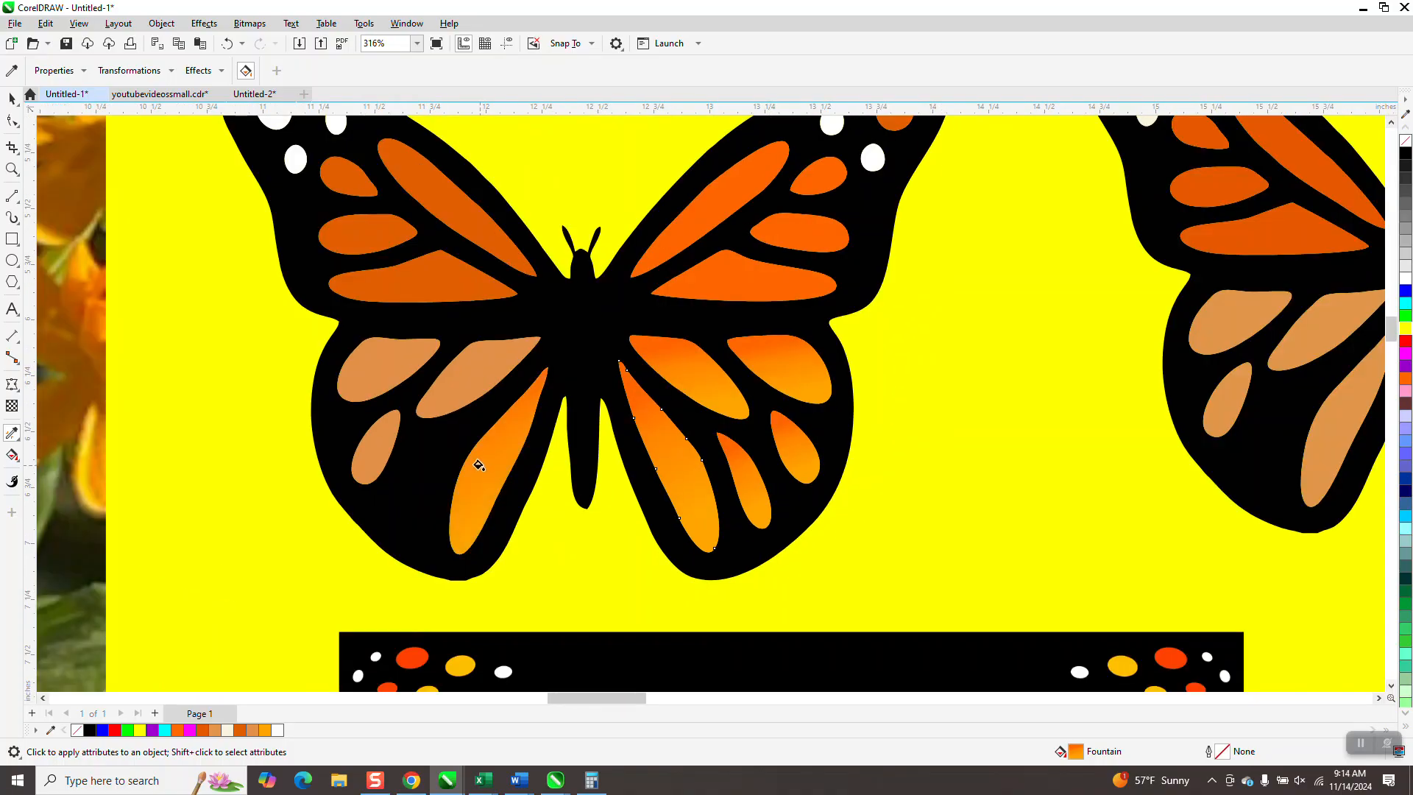
left_click(467, 373)
left_click(397, 364)
left_click(373, 455)
- Examine the gradient-filled lower wings up close and compare the butterfly's coloring with the monarch photo and the monarch bitmap
scroll(527, 569, "down", 1)
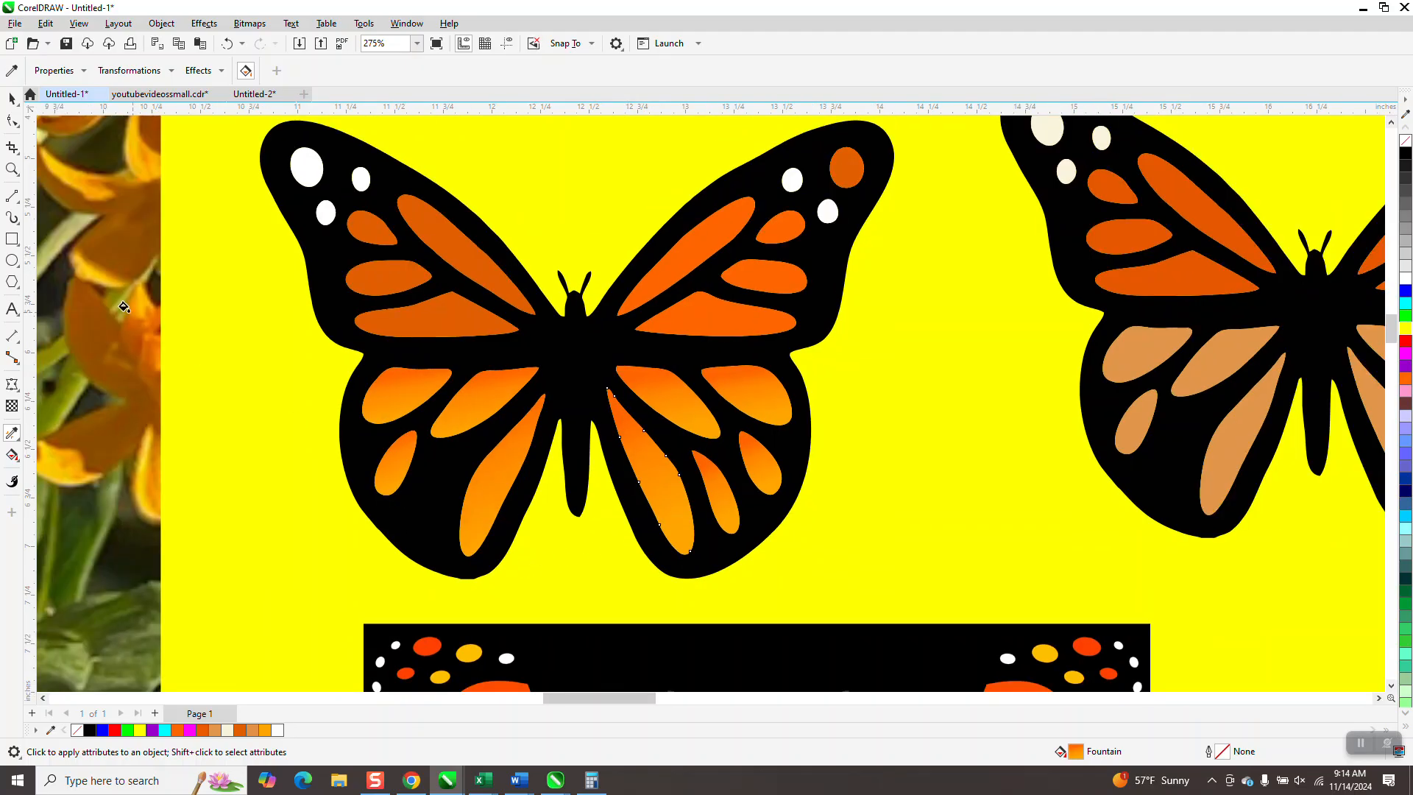
key("z")
left_click_drag(559, 370, 802, 510)
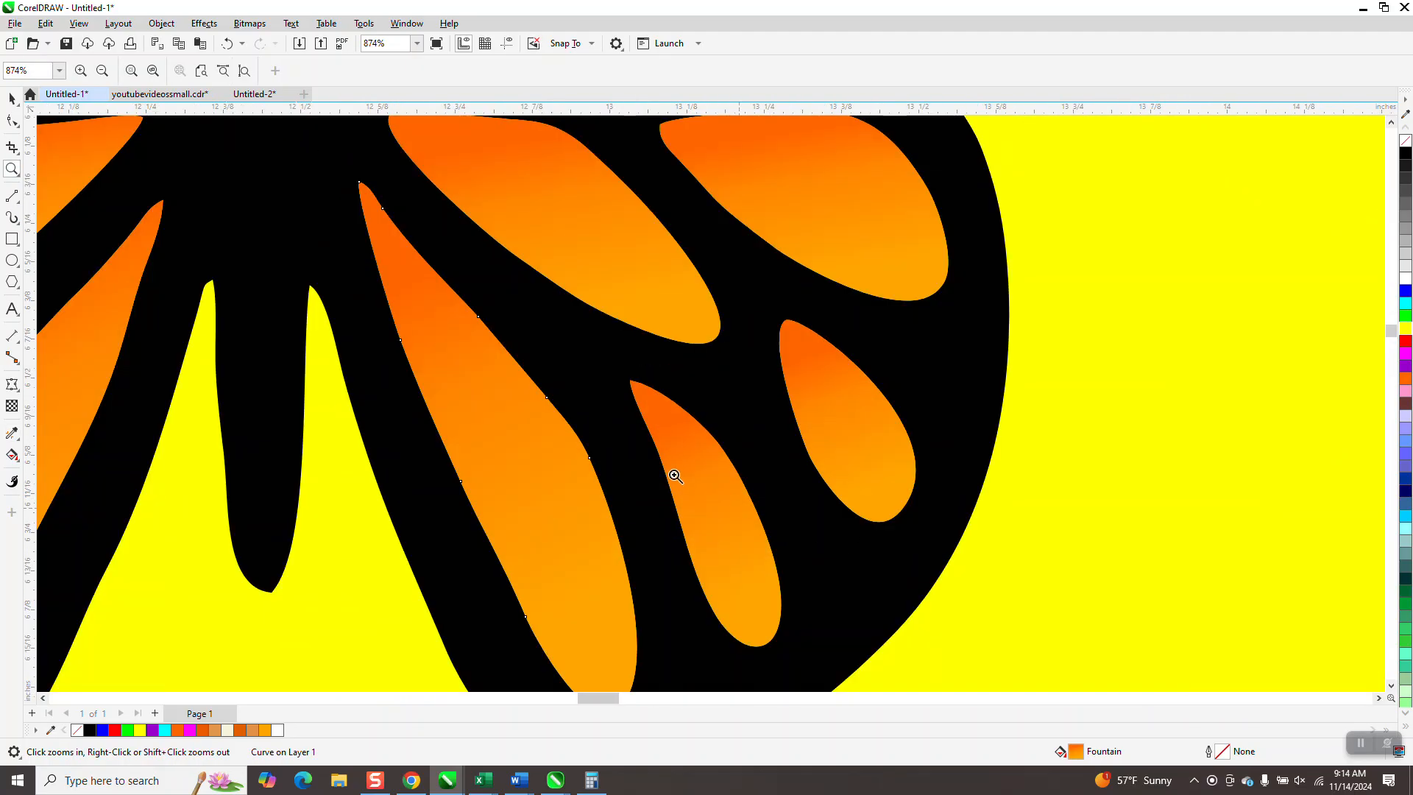
scroll(671, 397, "down", 5)
scroll(669, 417, "down", 7)
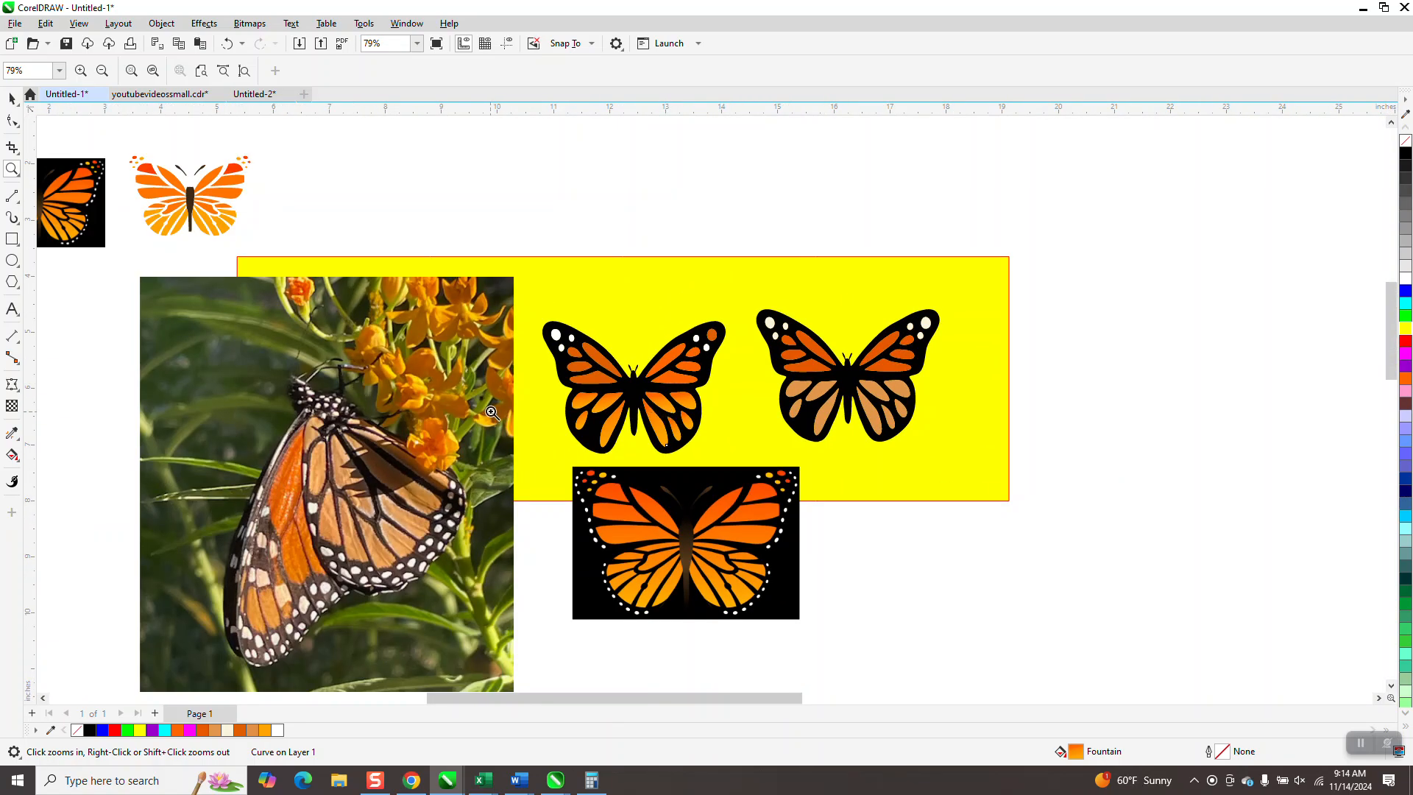
scroll(524, 391, "down", 1)
left_click_drag(316, 385, 861, 636)
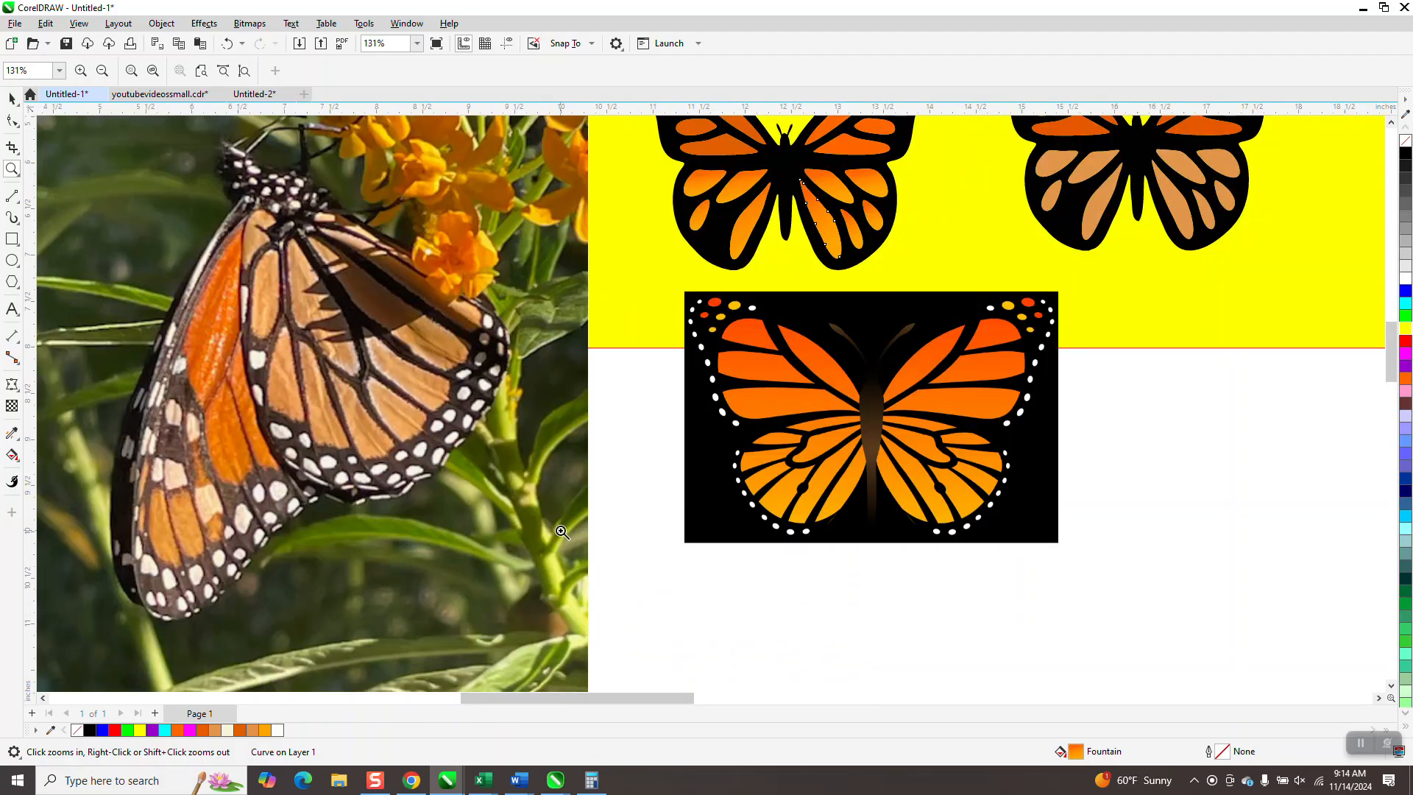
scroll(562, 532, "down", 4)
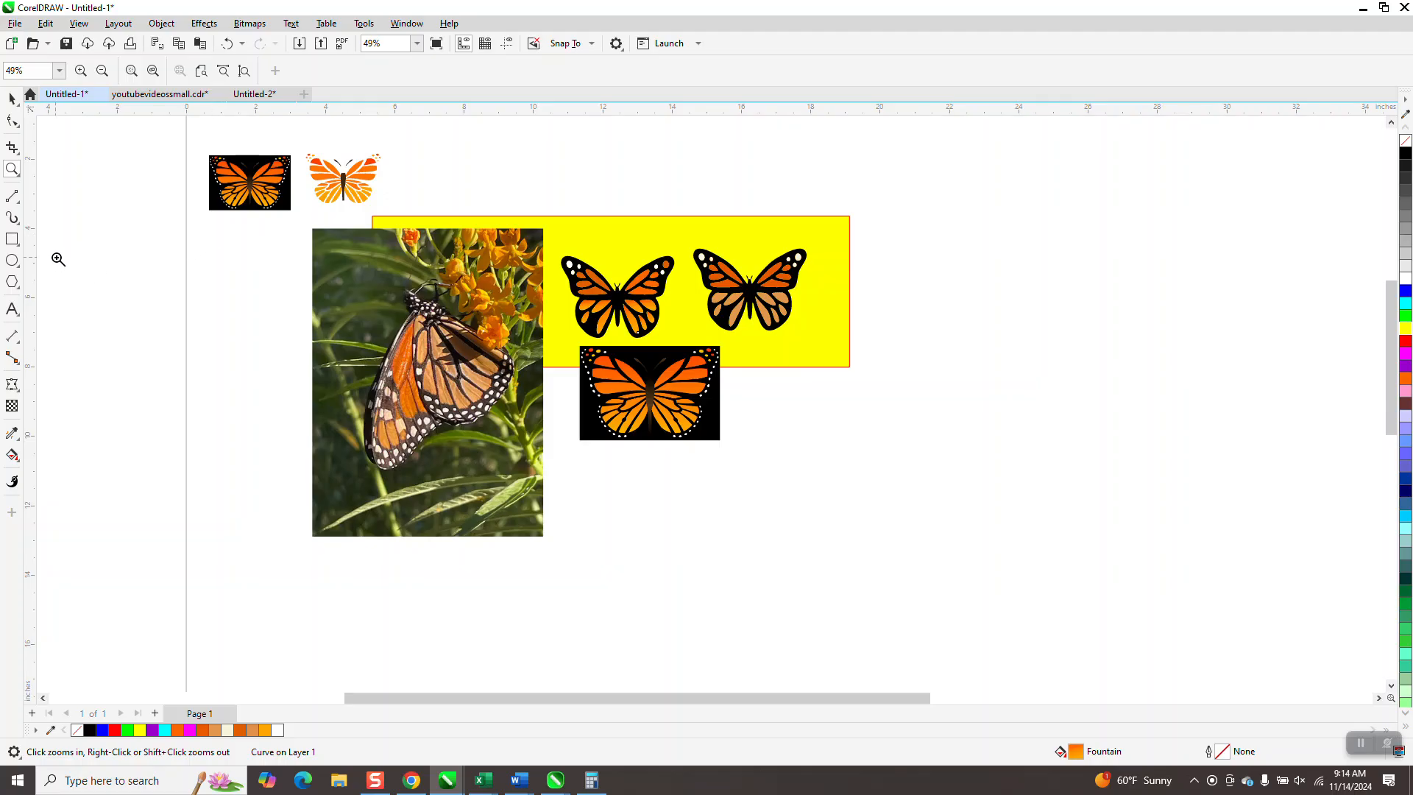
left_click_drag(364, 252, 853, 489)
scroll(517, 417, "down", 1)
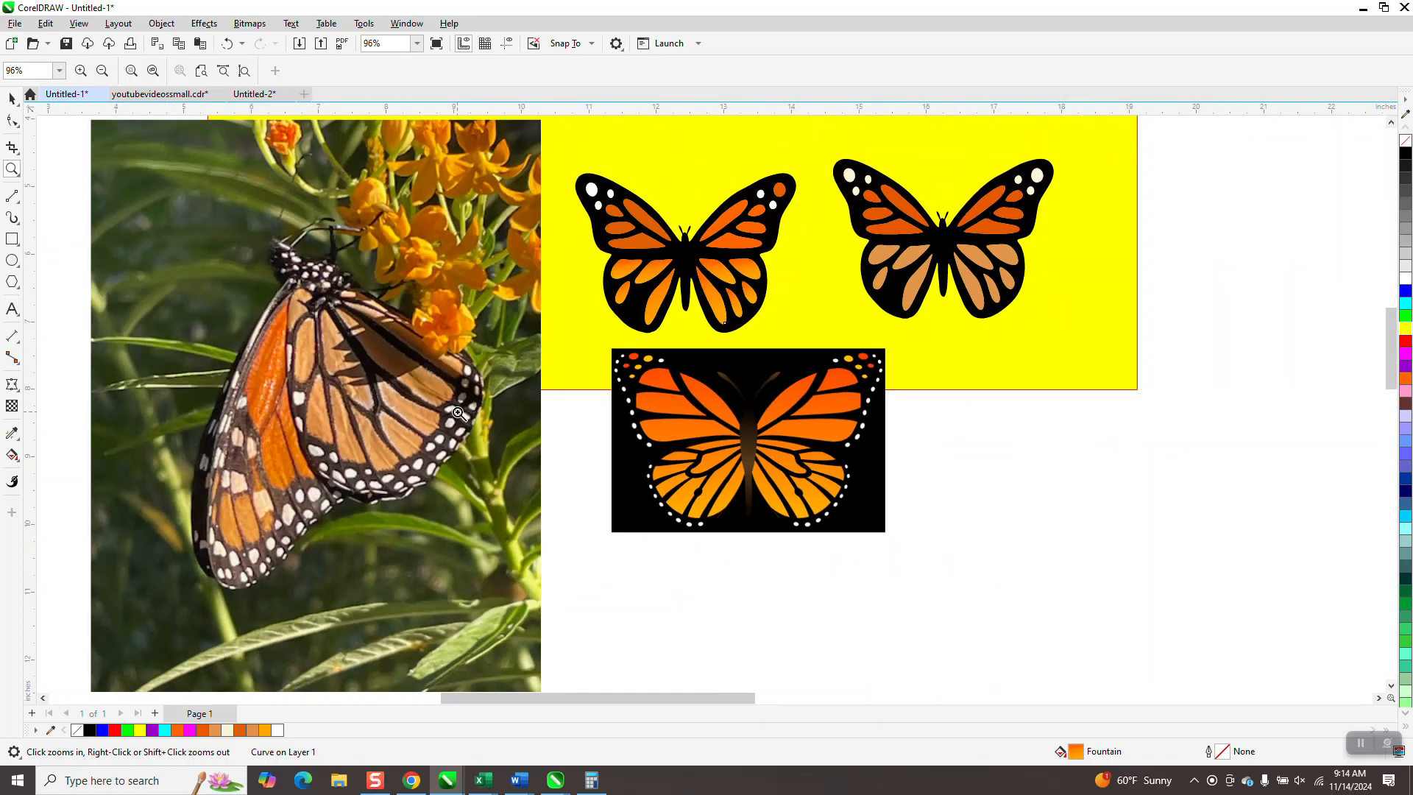
scroll(457, 413, "down", 1)
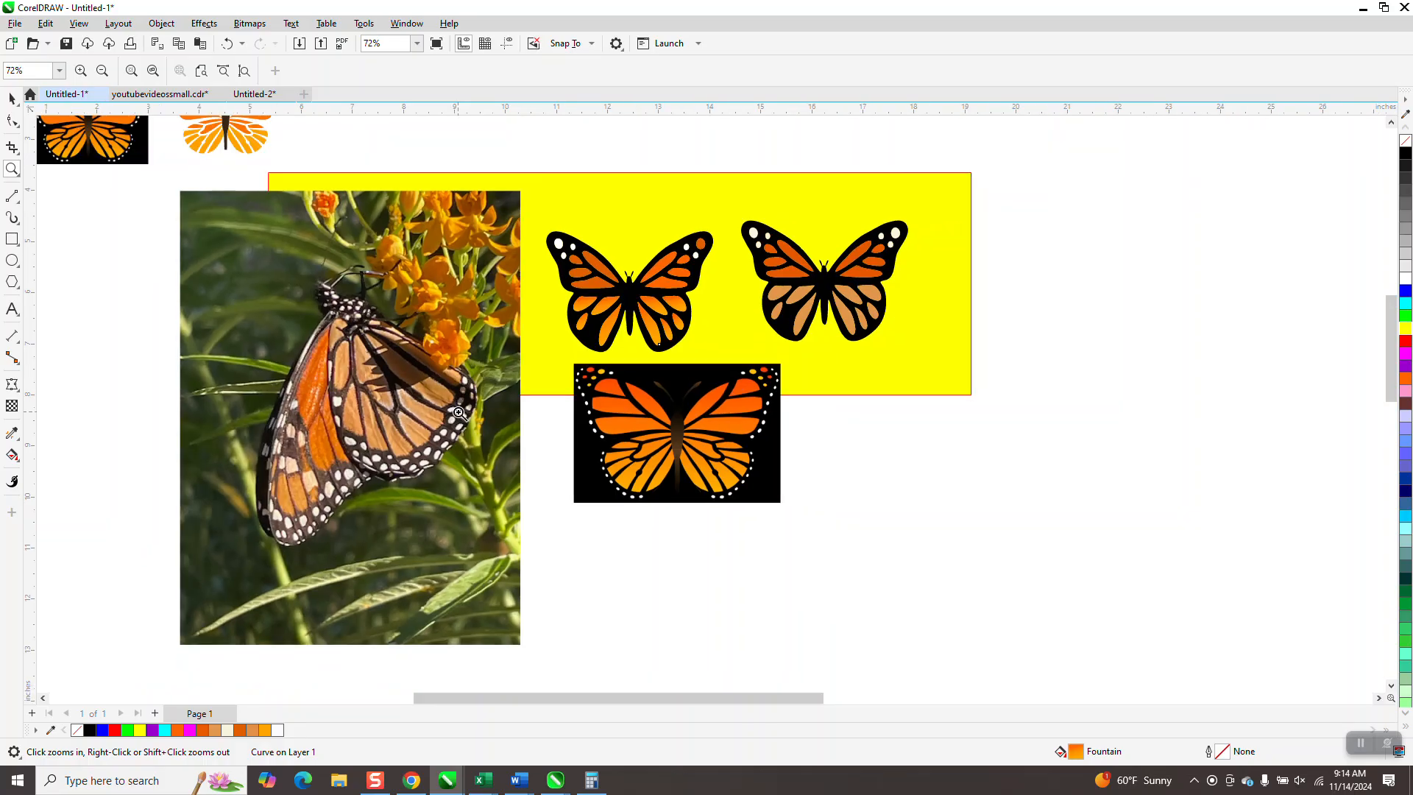